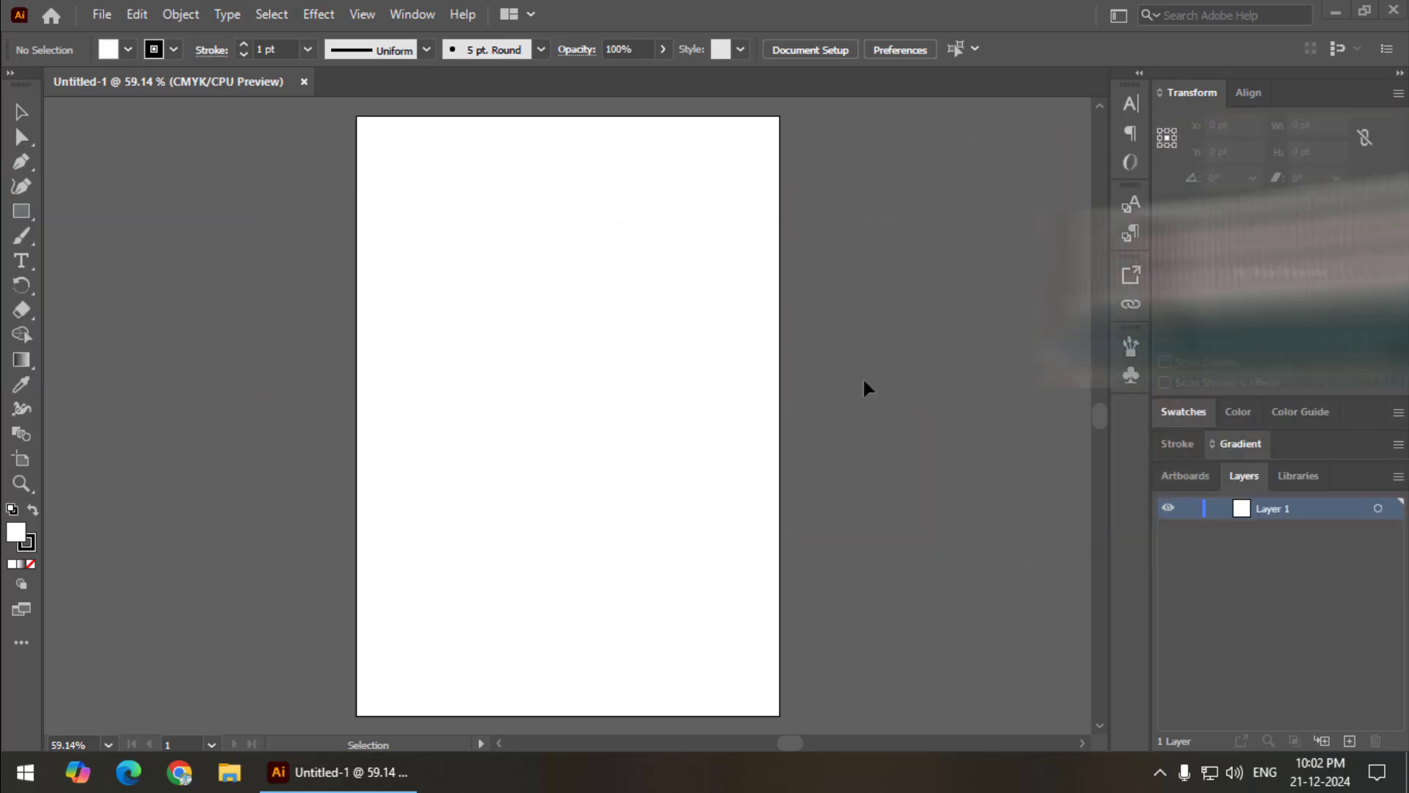
# Draw an ellipse about 236 pt wide and 252 pt high in the upper half of the artboard.
pyautogui.click(20, 213)
pyautogui.click(20, 214)
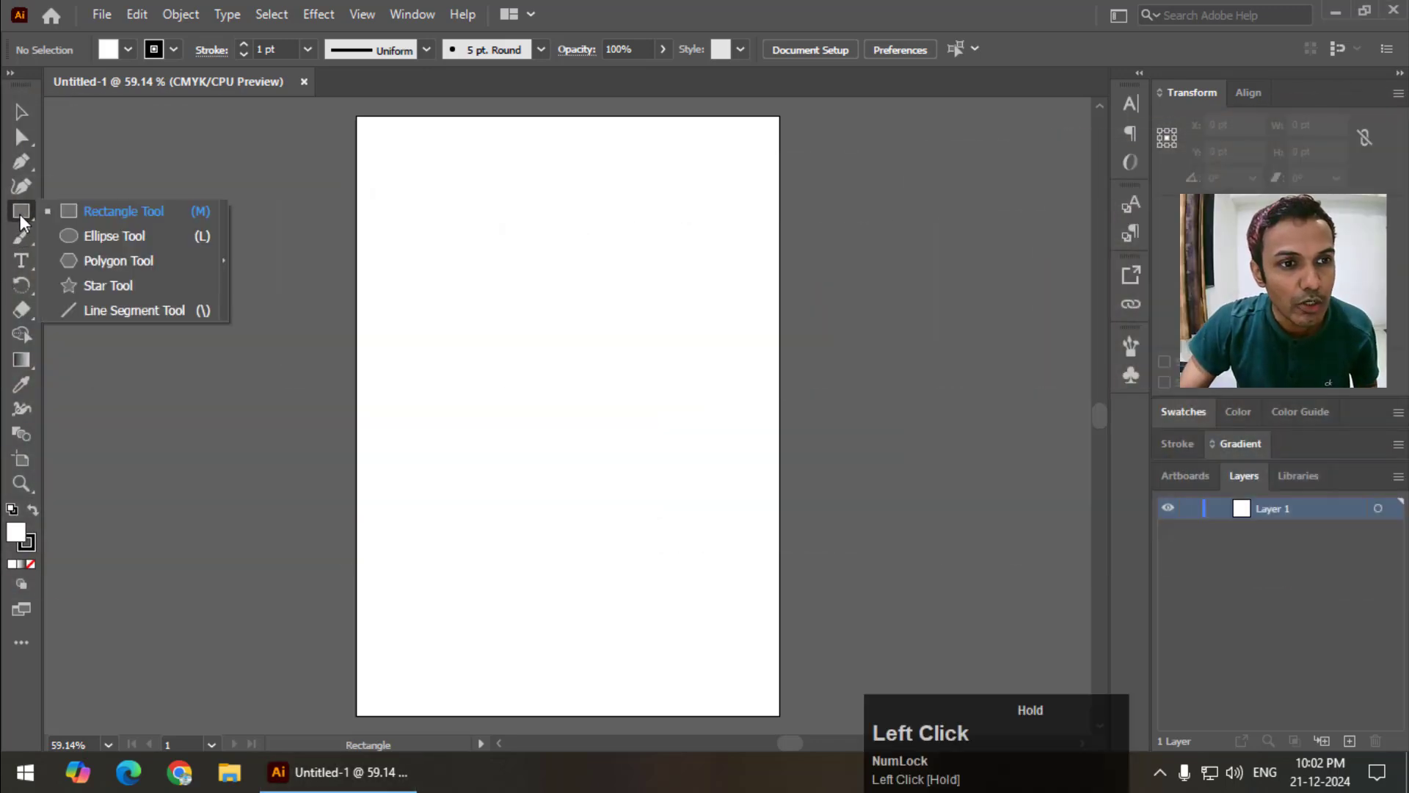
pyautogui.click(73, 231)
pyautogui.moveTo(442, 263); pyautogui.dragTo(606, 440)
pyautogui.click(18, 116)
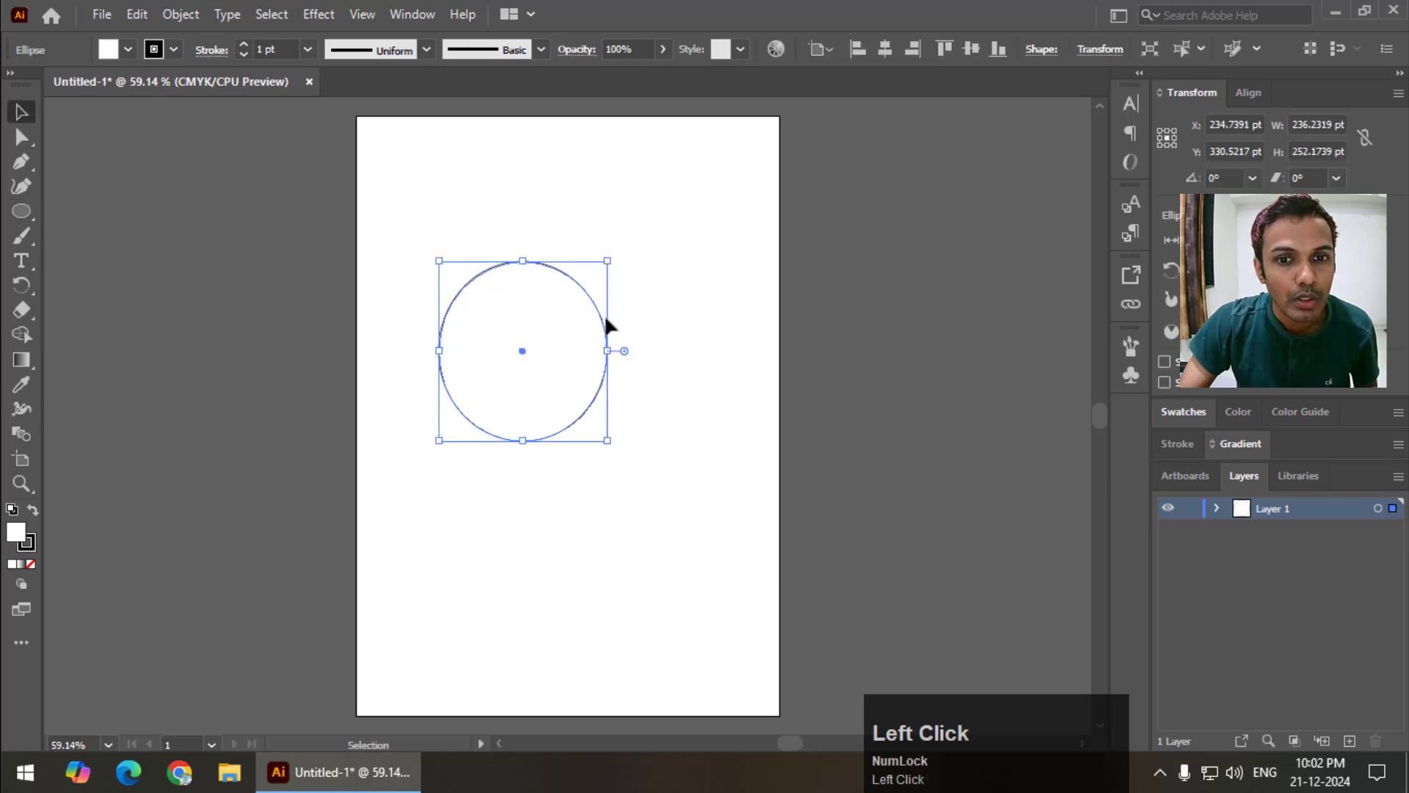
# Fill the ellipse with magenta, remove its stroke, and move it slightly down toward the artboard's left edge.
pyautogui.click(1173, 415)
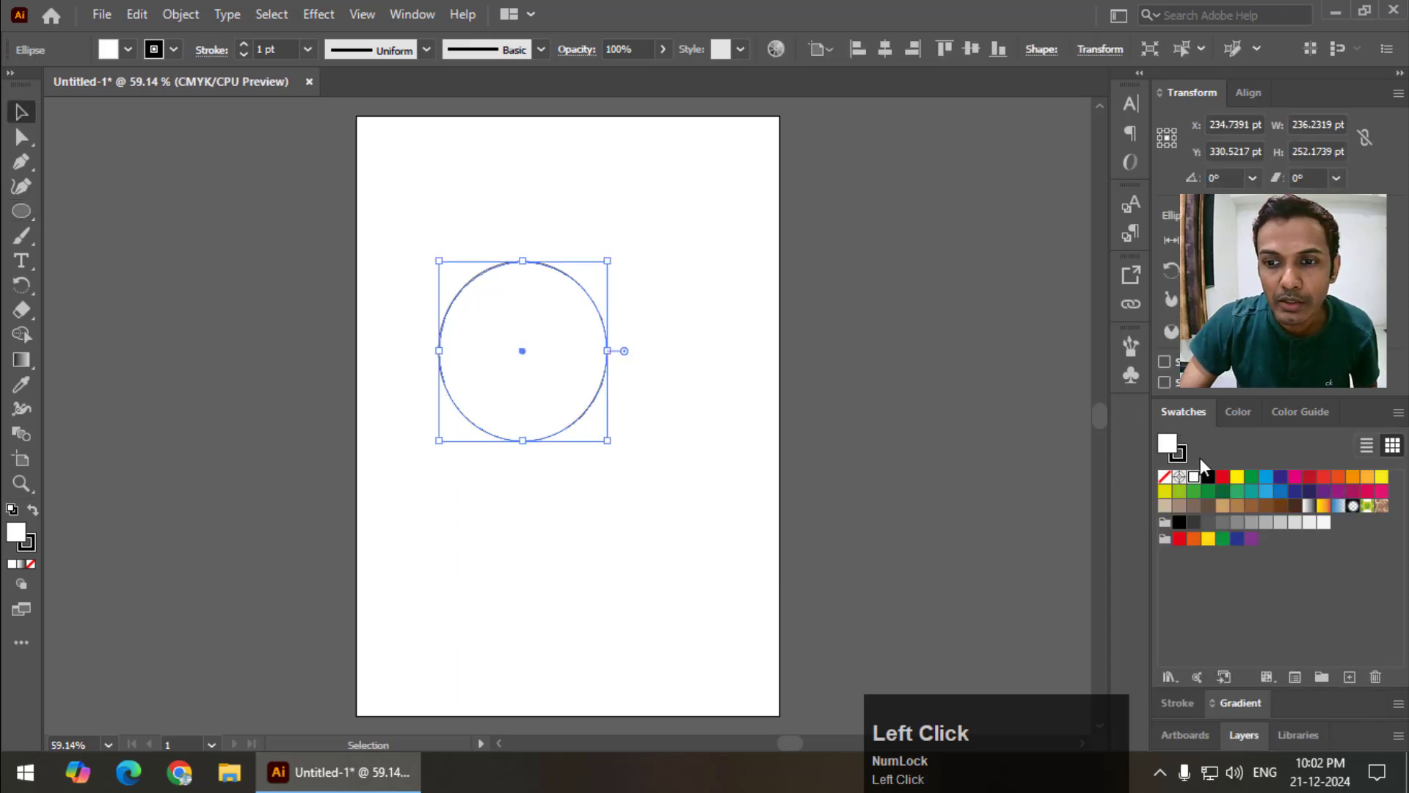
pyautogui.click(1295, 477)
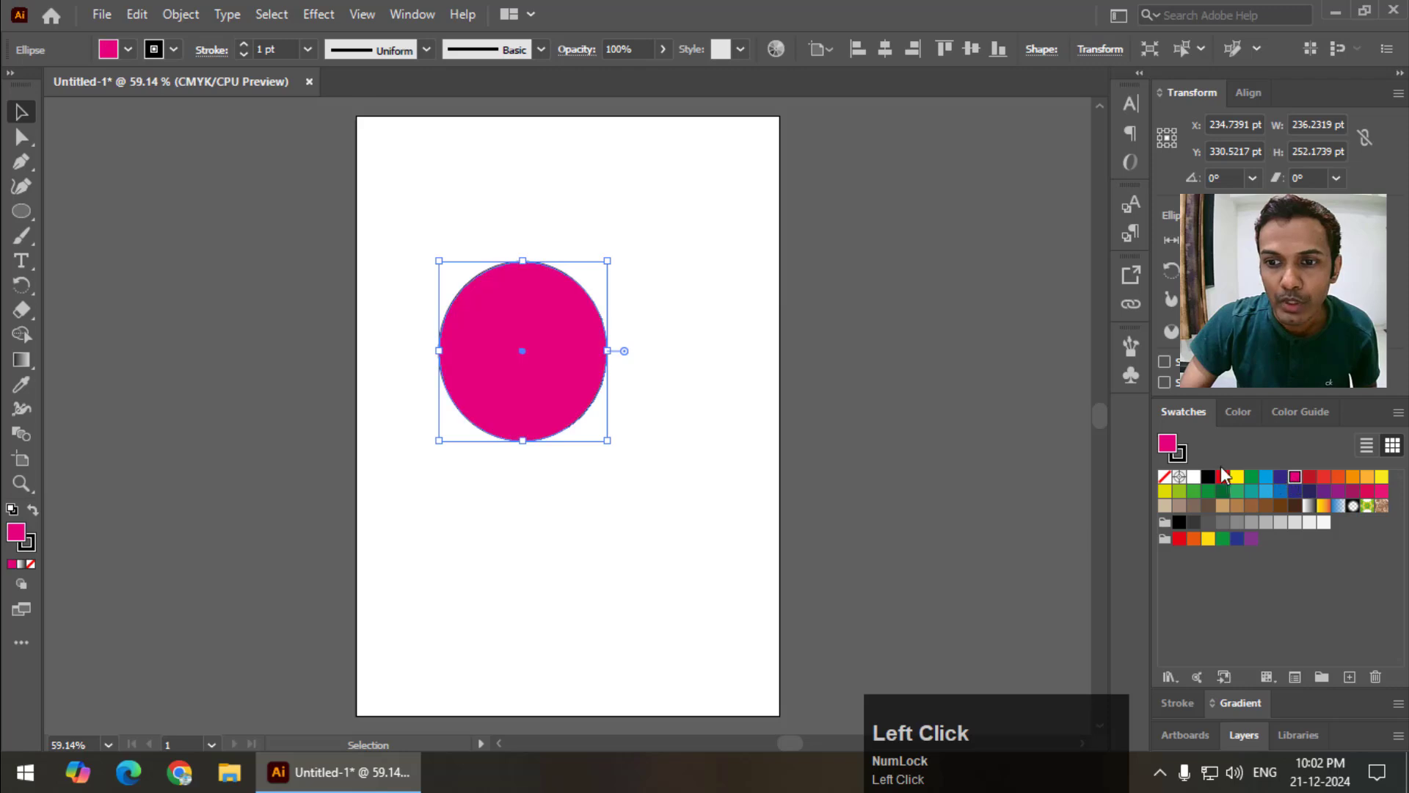
pyautogui.click(1179, 452)
pyautogui.click(1165, 476)
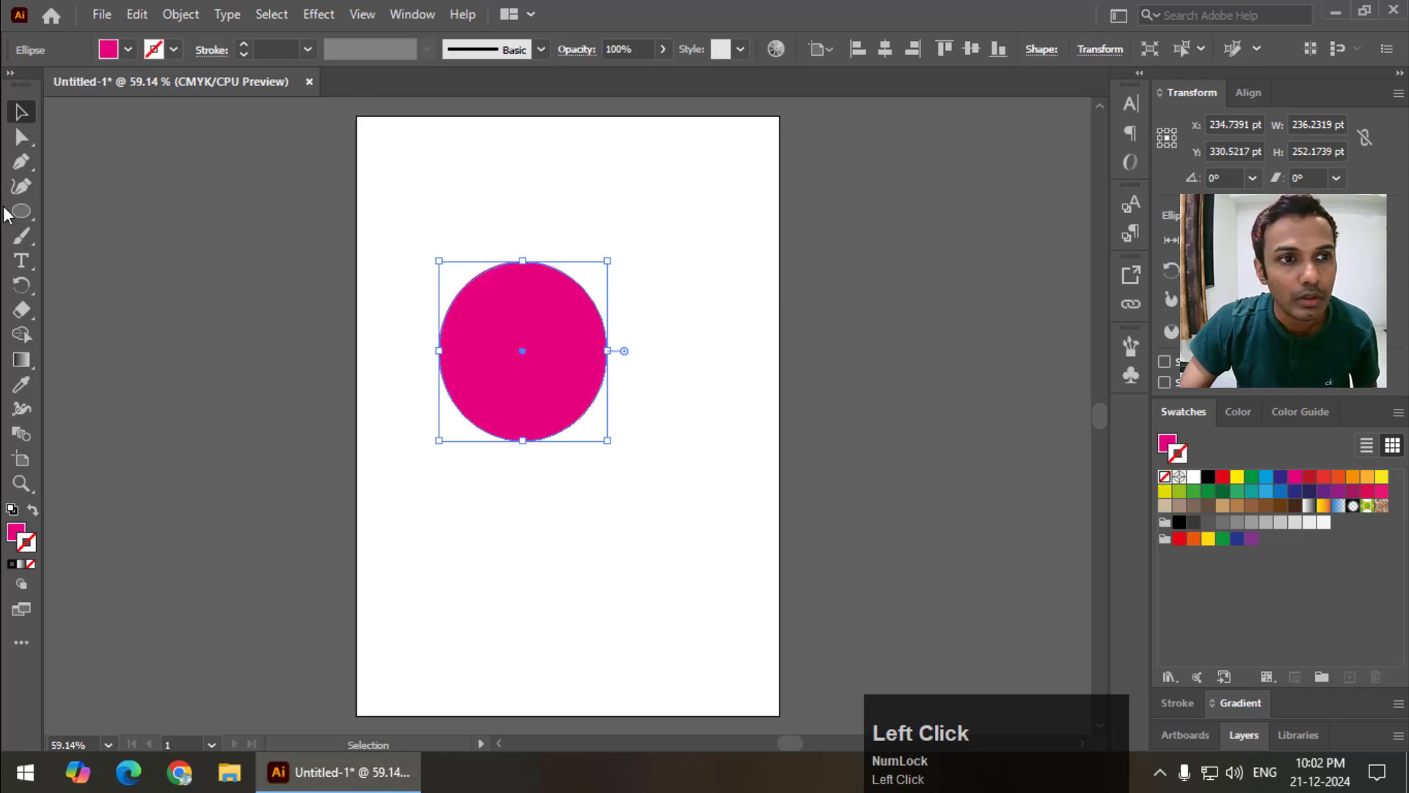
pyautogui.moveTo(505, 314); pyautogui.dragTo(466, 351)
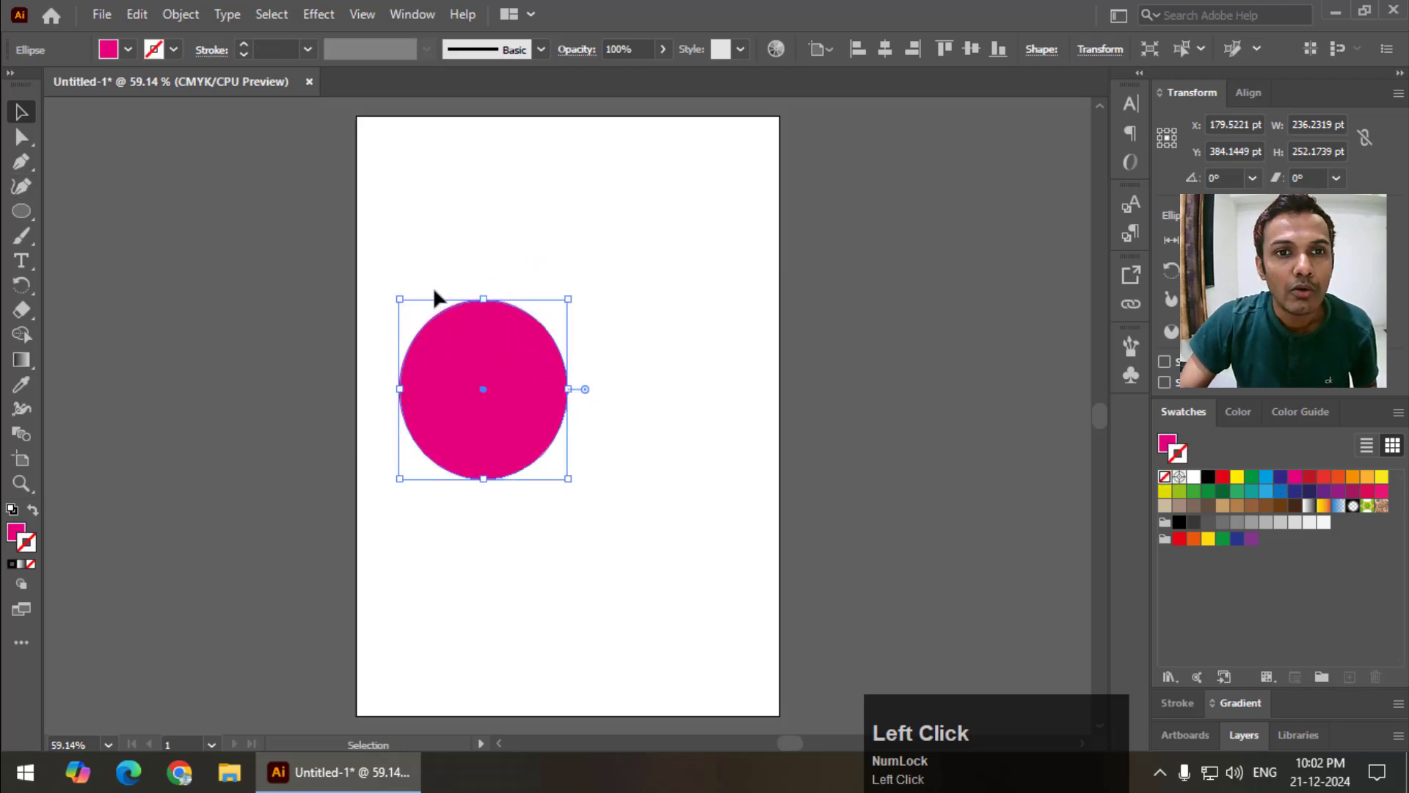
# Display the Symbols collection for the document.
pyautogui.click(1131, 375)
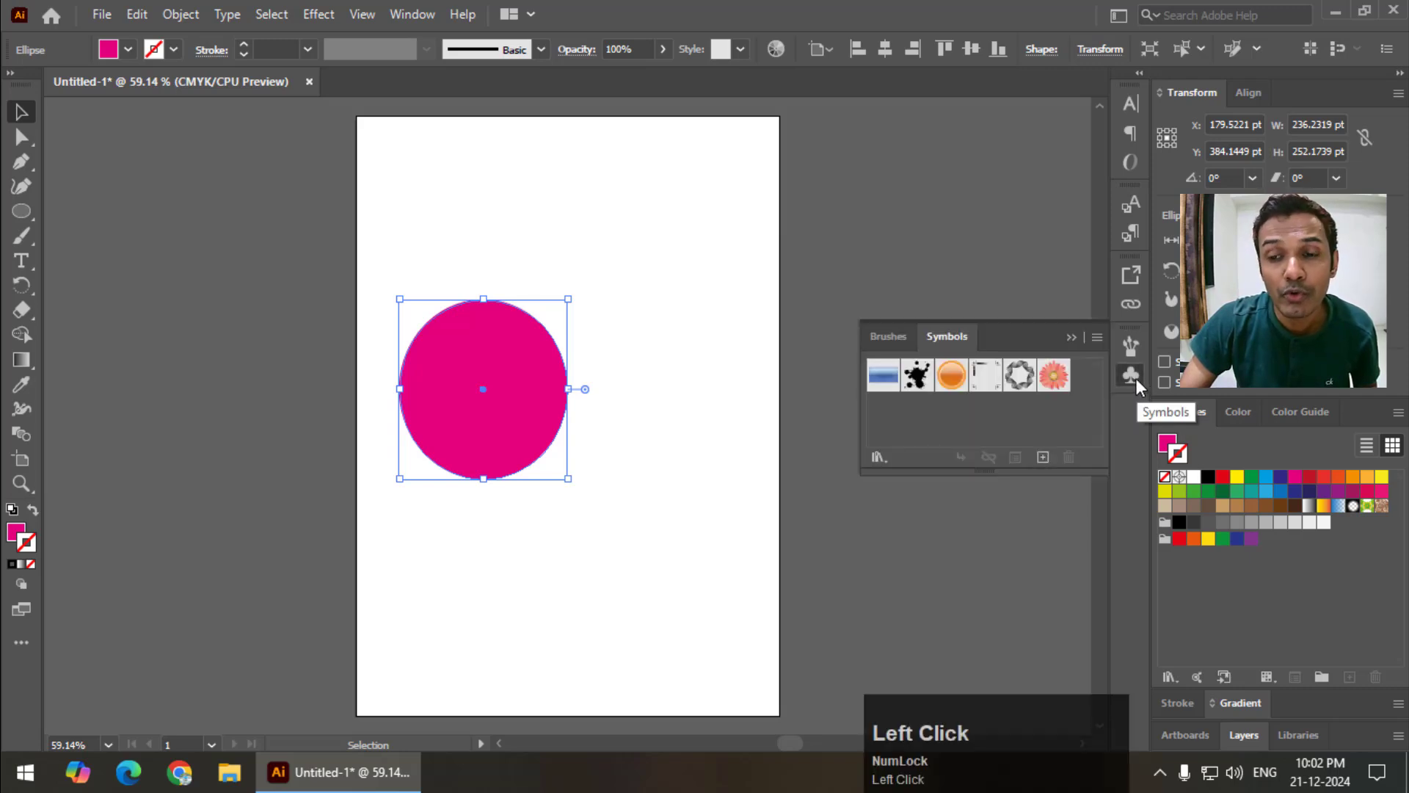
pyautogui.click(1131, 376)
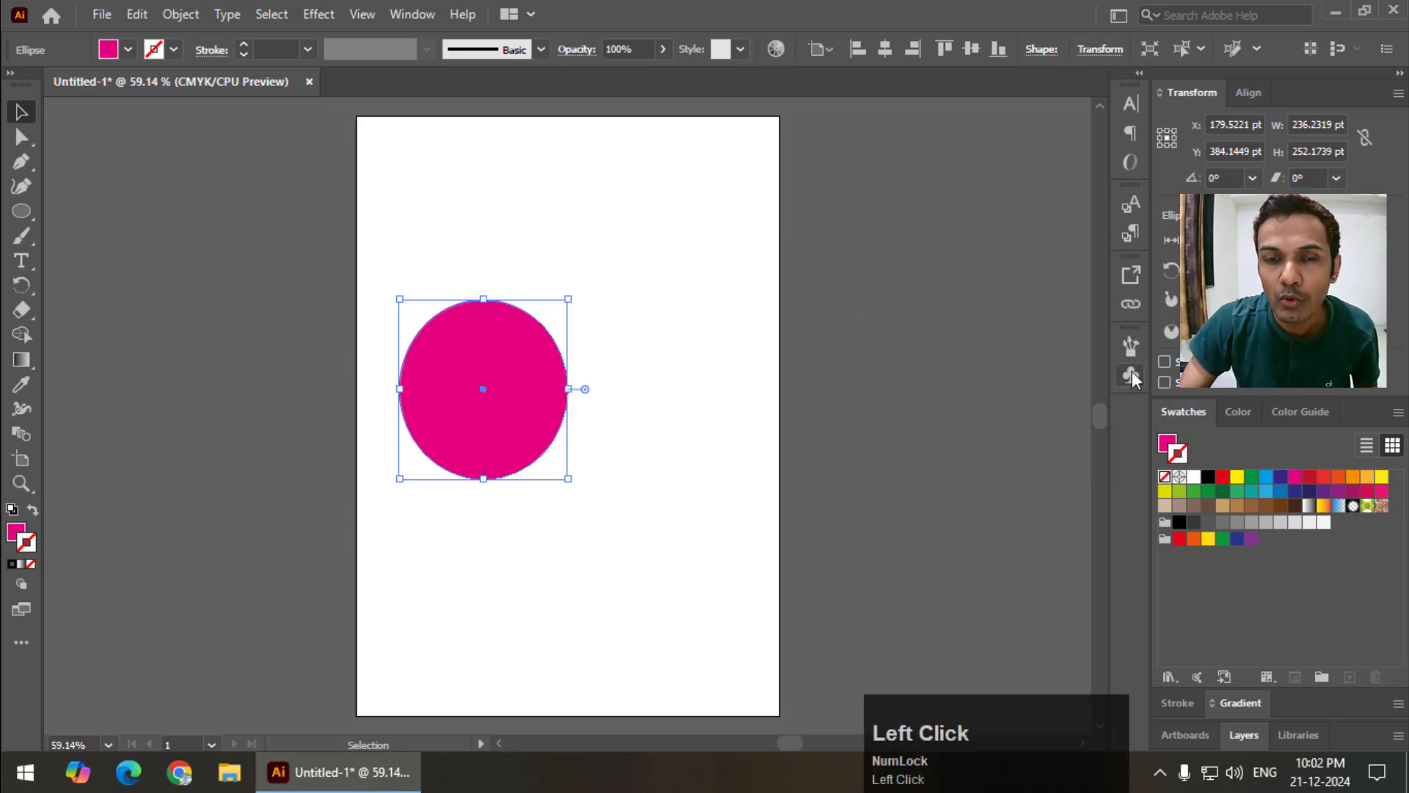
pyautogui.click(426, 19)
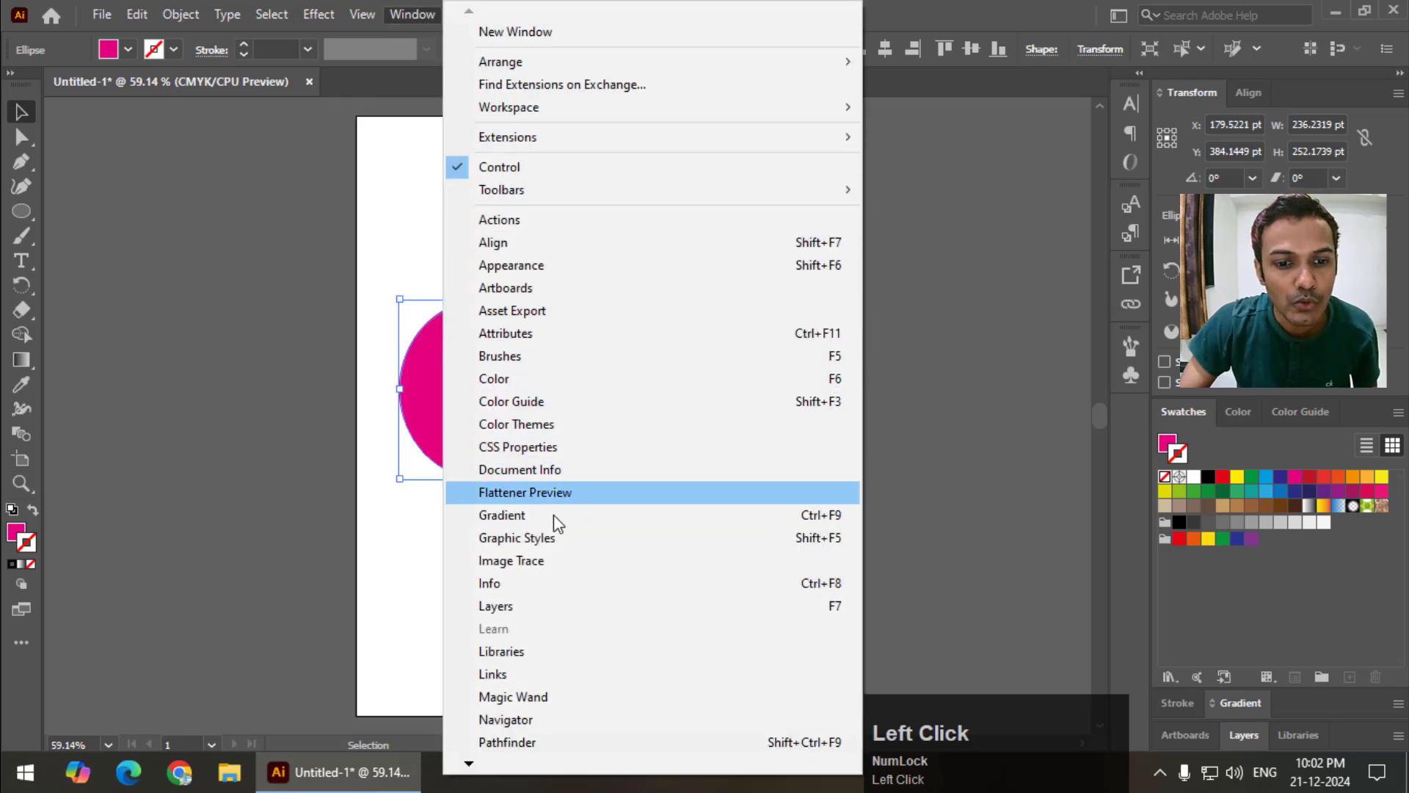
pyautogui.click(468, 763)
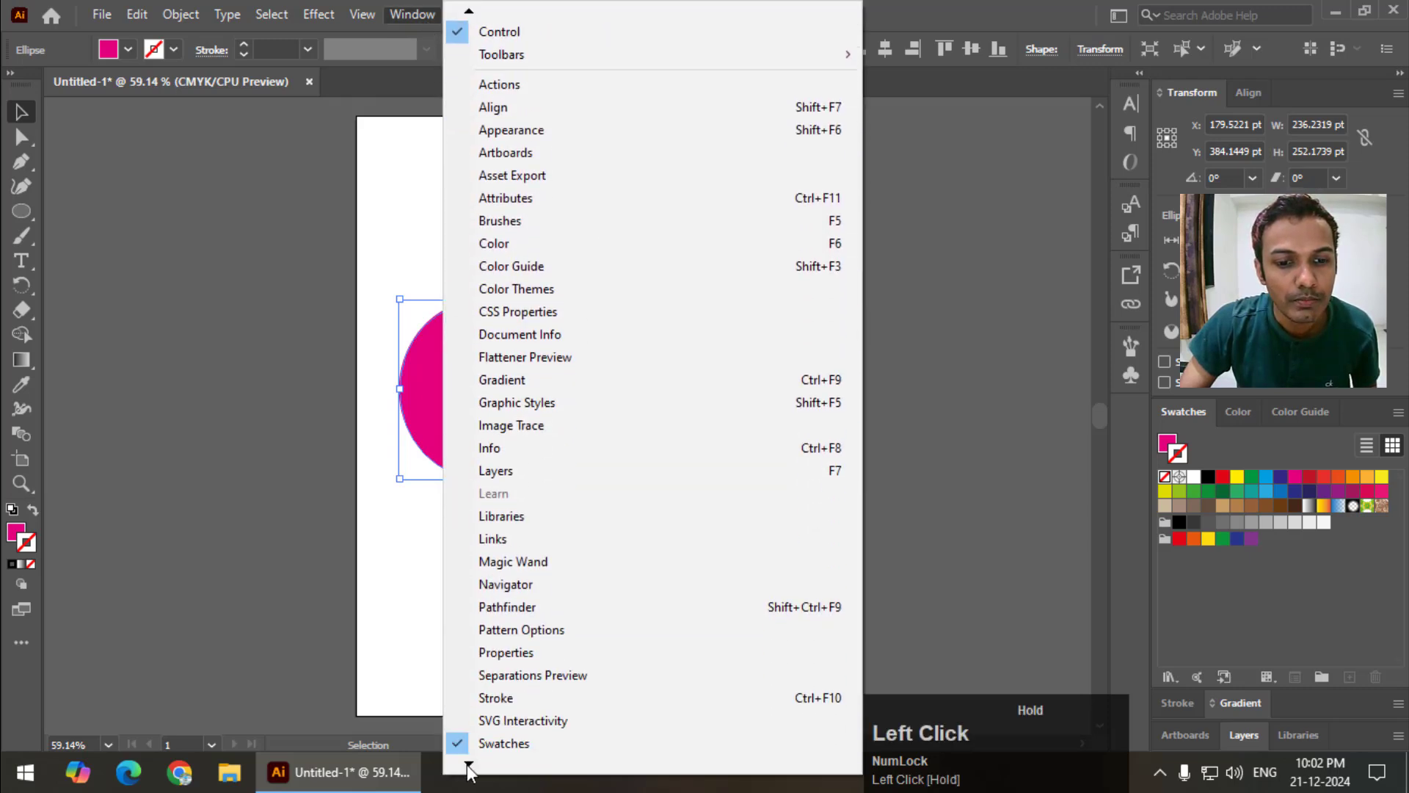
pyautogui.click(508, 669)
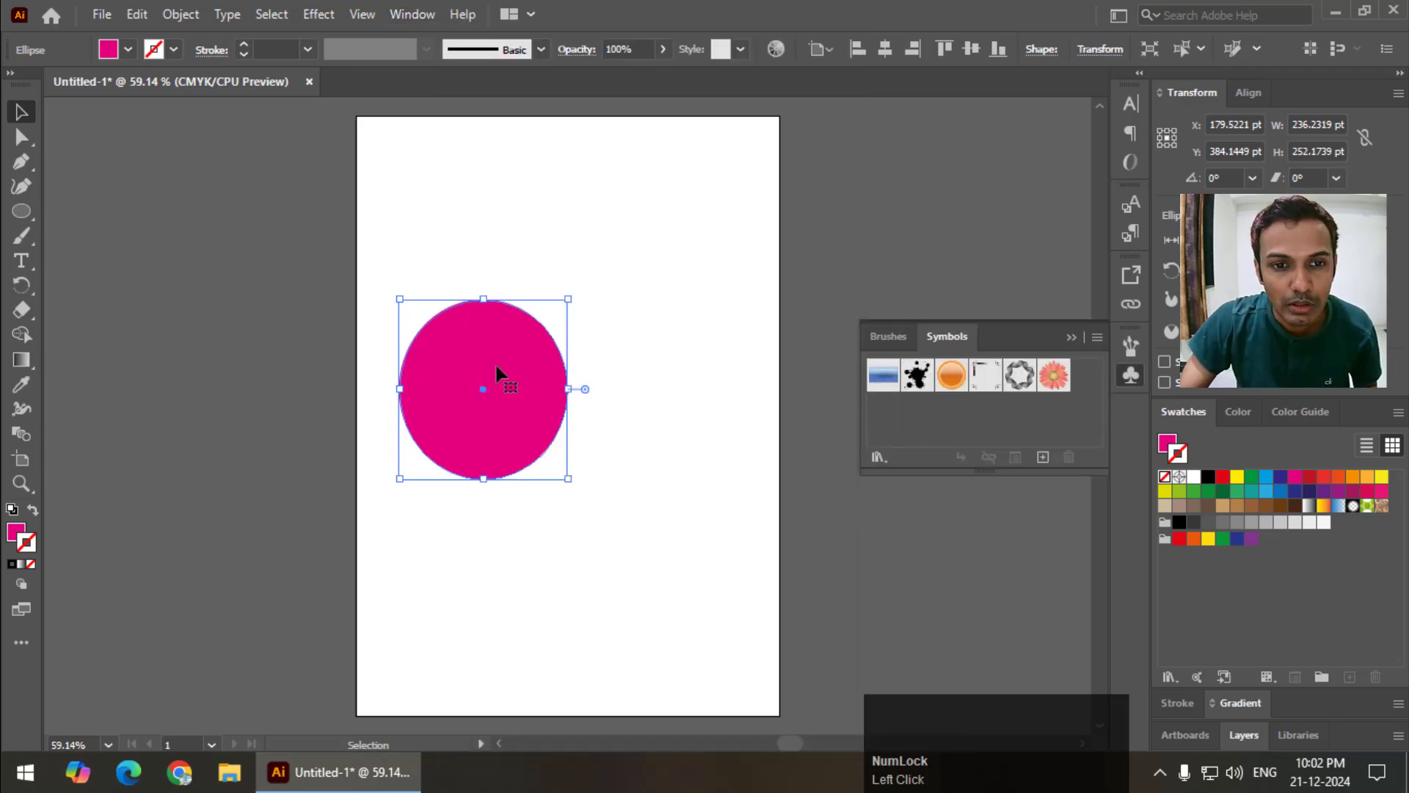
# Save the magenta ellipse as a new dynamic Movie Clip symbol named 1.
pyautogui.moveTo(497, 371)
pyautogui.mouseDown()
pyautogui.moveTo(498, 354)
pyautogui.moveTo(923, 403)
pyautogui.moveTo(487, 371)
pyautogui.moveTo(508, 364)
pyautogui.moveTo(511, 381)
pyautogui.mouseUp()
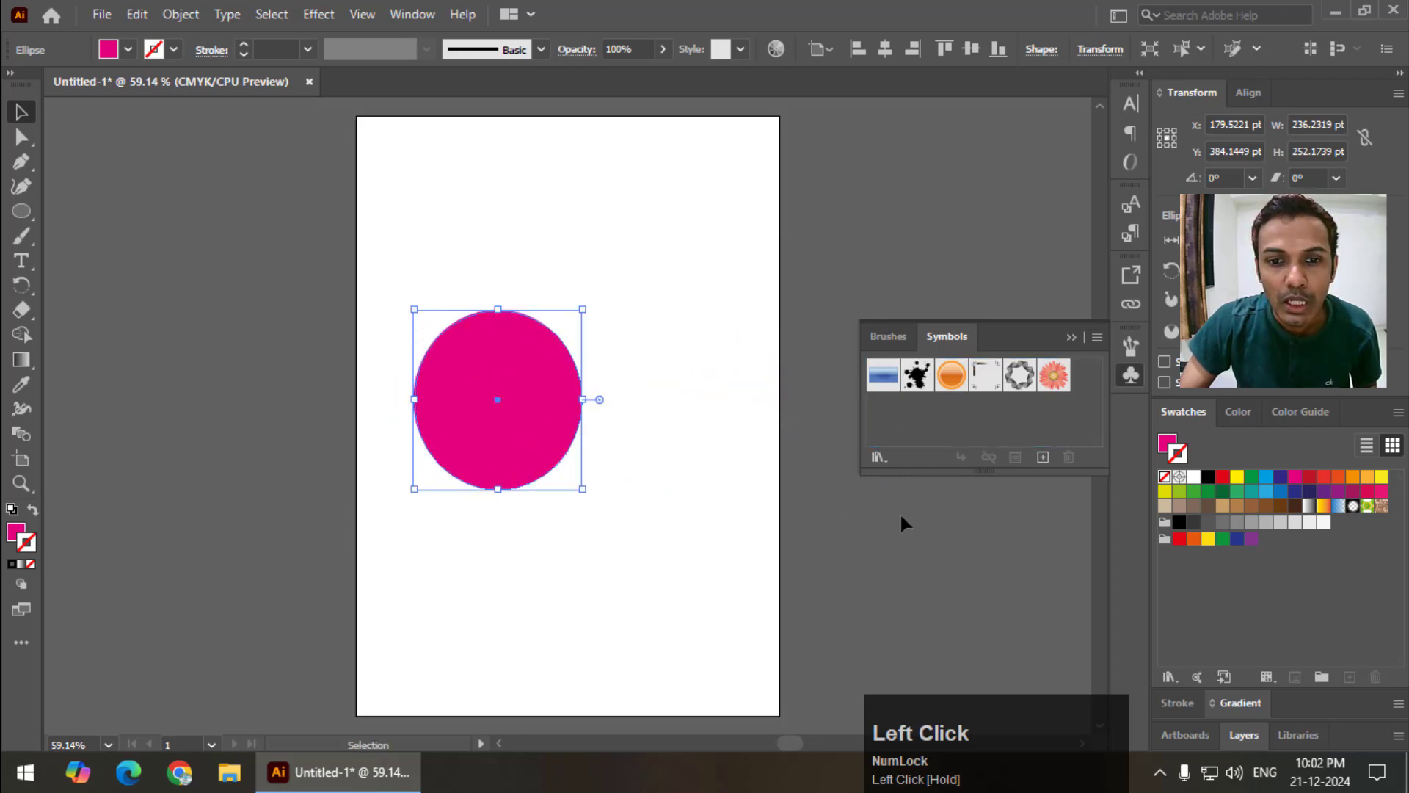
pyautogui.click(1042, 457)
pyautogui.moveTo(700, 242); pyautogui.dragTo(751, 232)
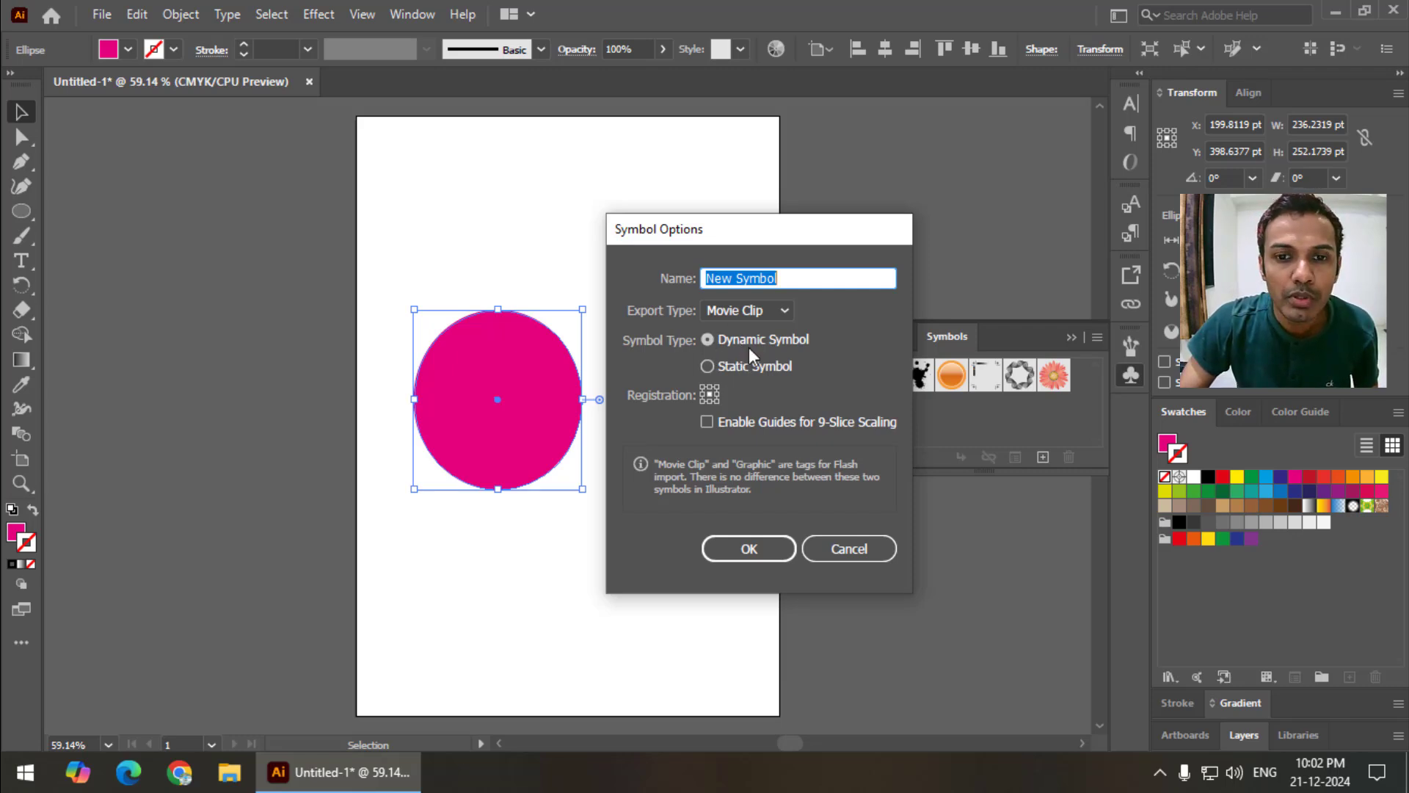
pyautogui.click(782, 278)
pyautogui.moveTo(793, 285); pyautogui.dragTo(654, 293)
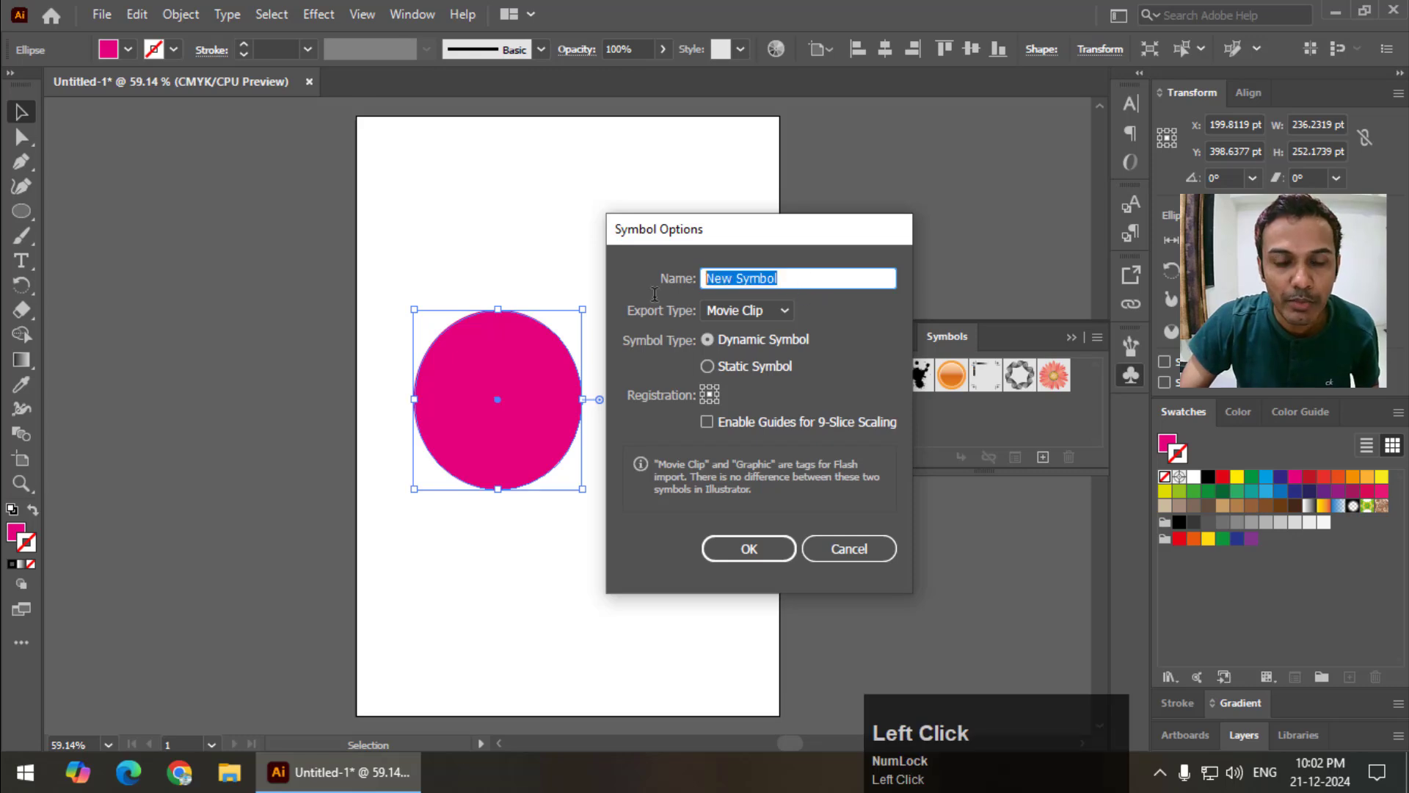
pyautogui.write('1')
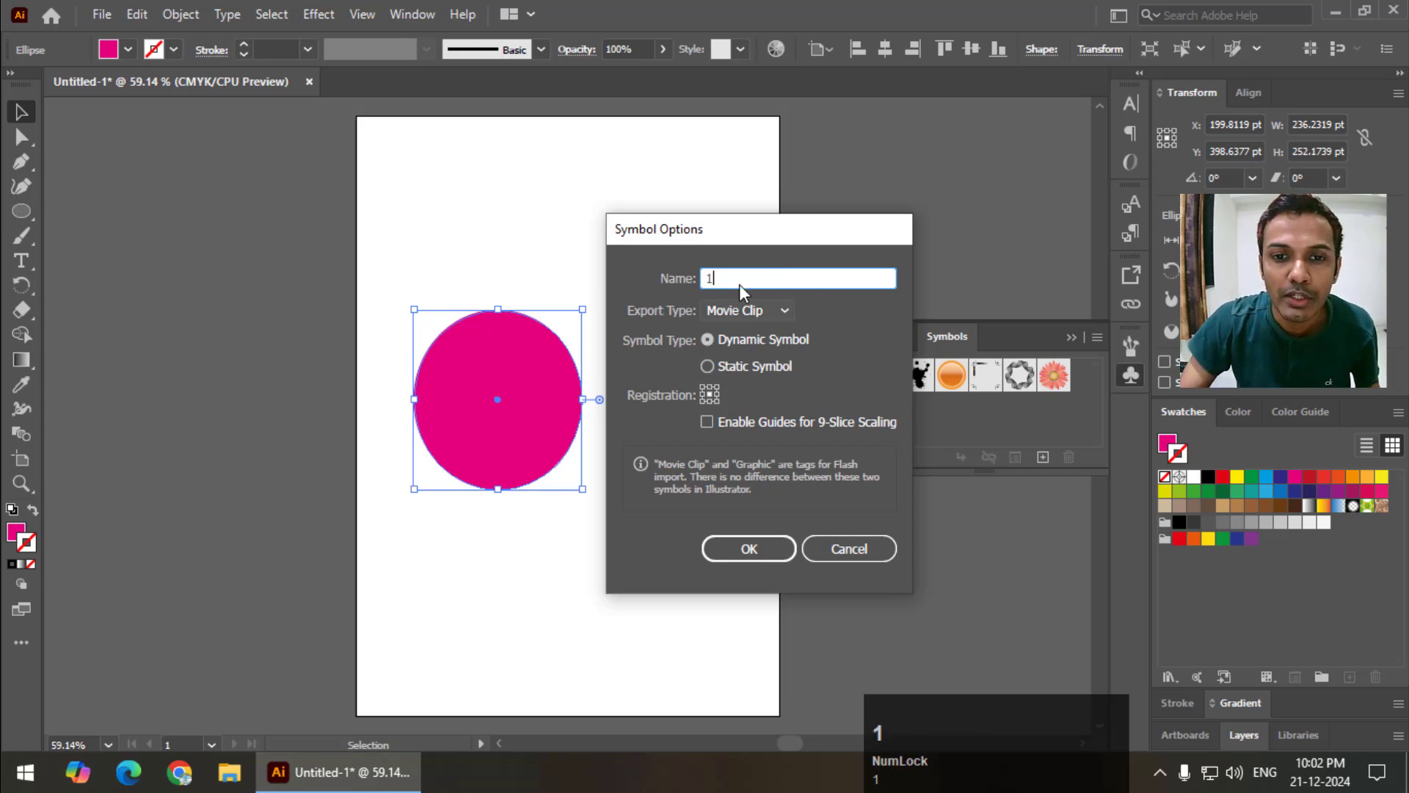
pyautogui.click(750, 548)
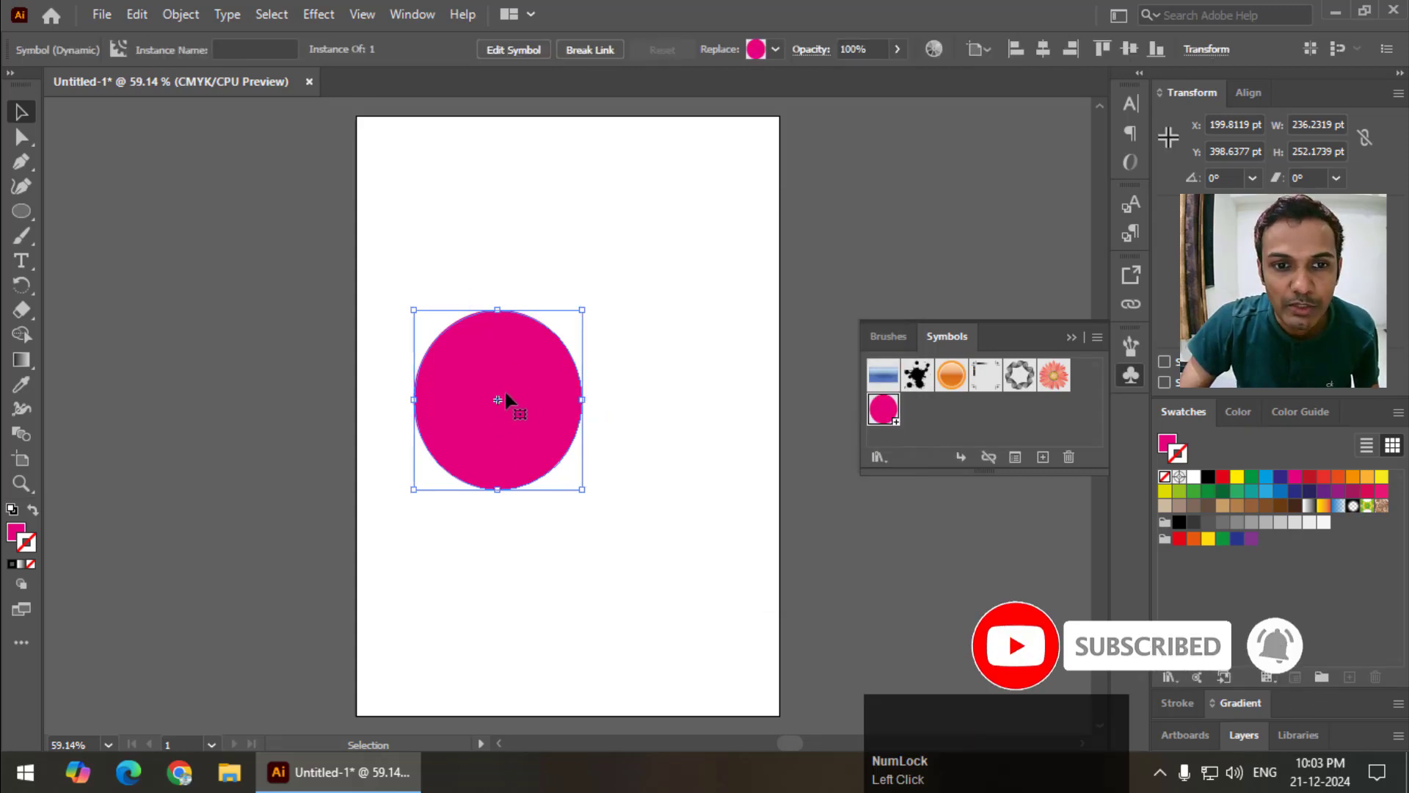
# Move the existing circle higher on the artboard and place a second instance of symbol 1 below it.
pyautogui.moveTo(515, 369); pyautogui.dragTo(530, 301)
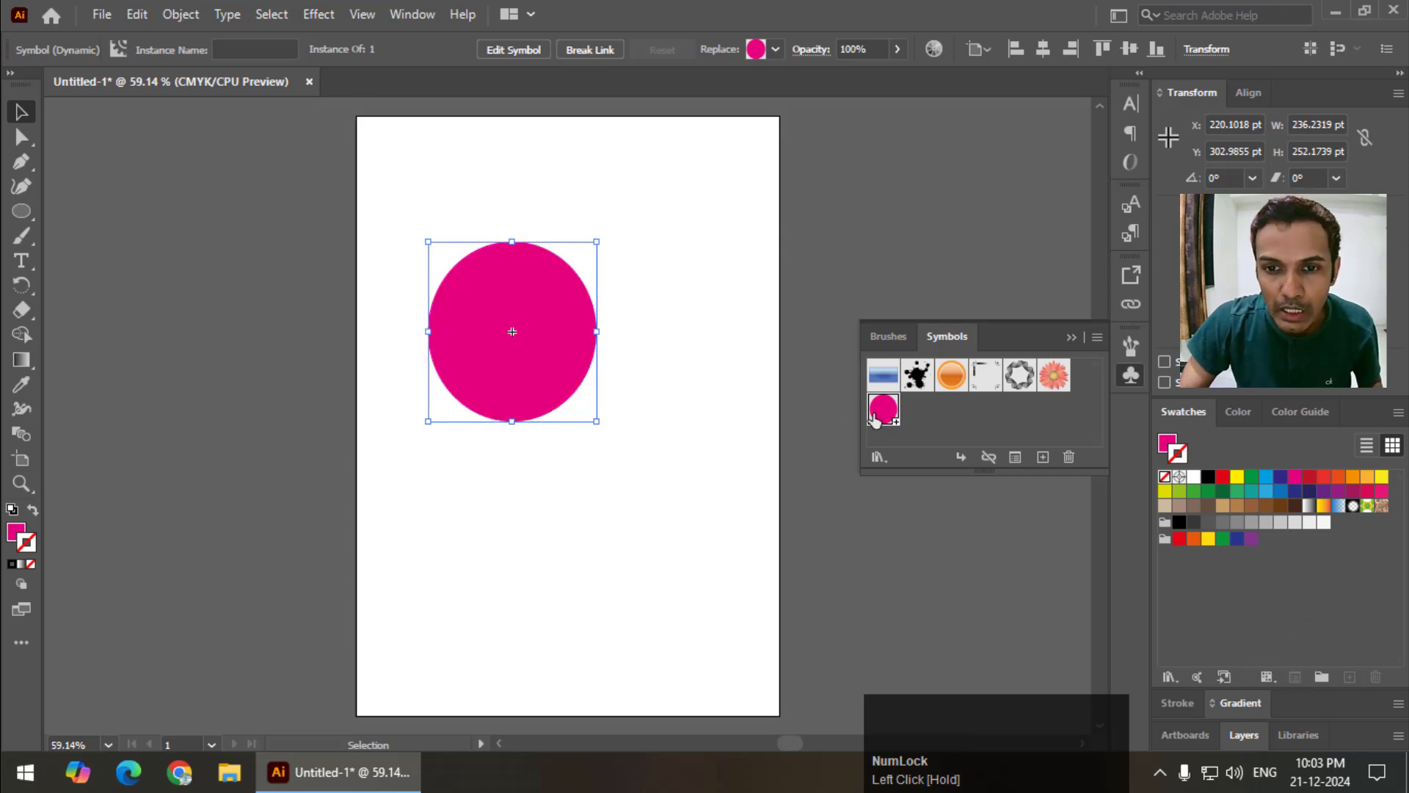
pyautogui.moveTo(873, 413); pyautogui.dragTo(612, 530)
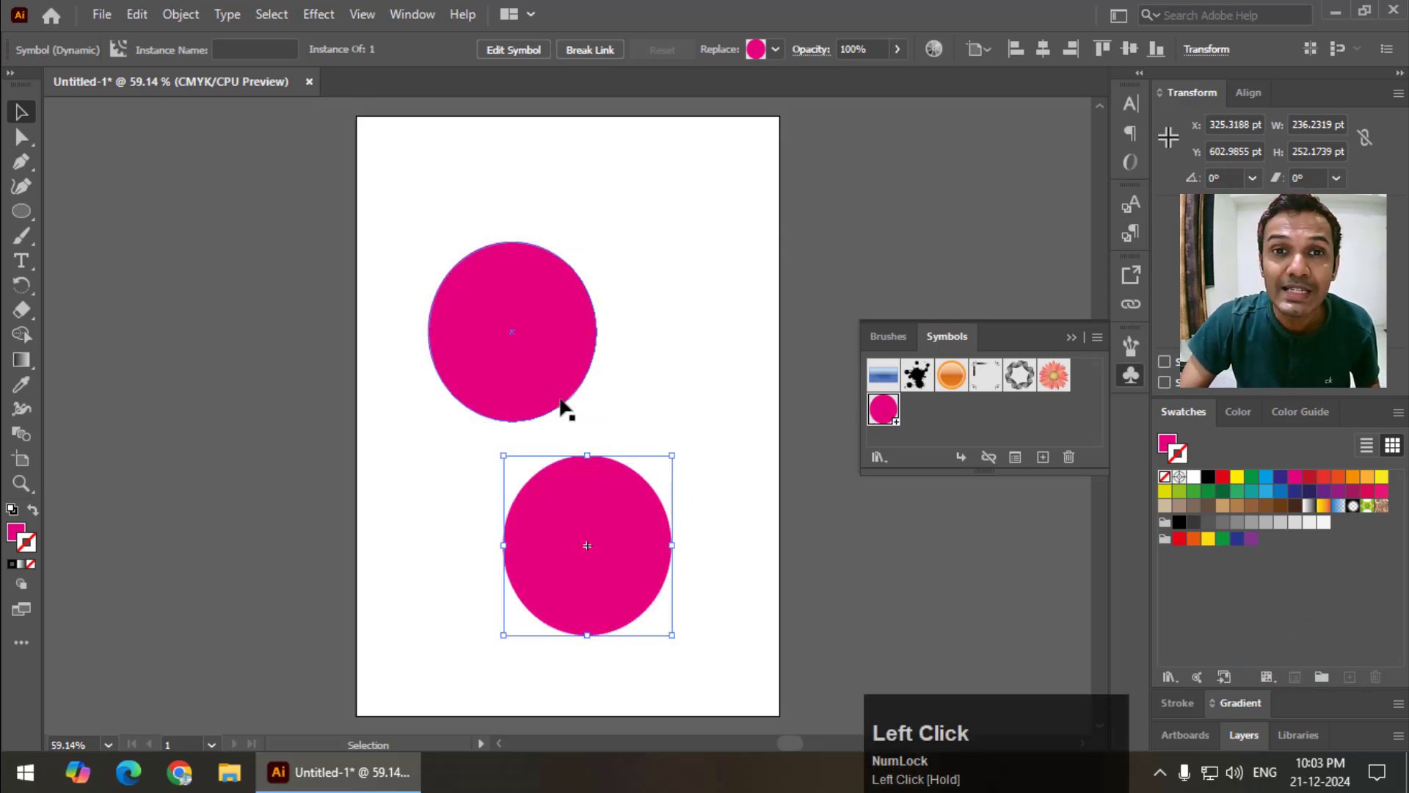
pyautogui.press('Escape')
pyautogui.hotkey('ctrl', '-')
pyautogui.click(596, 363)
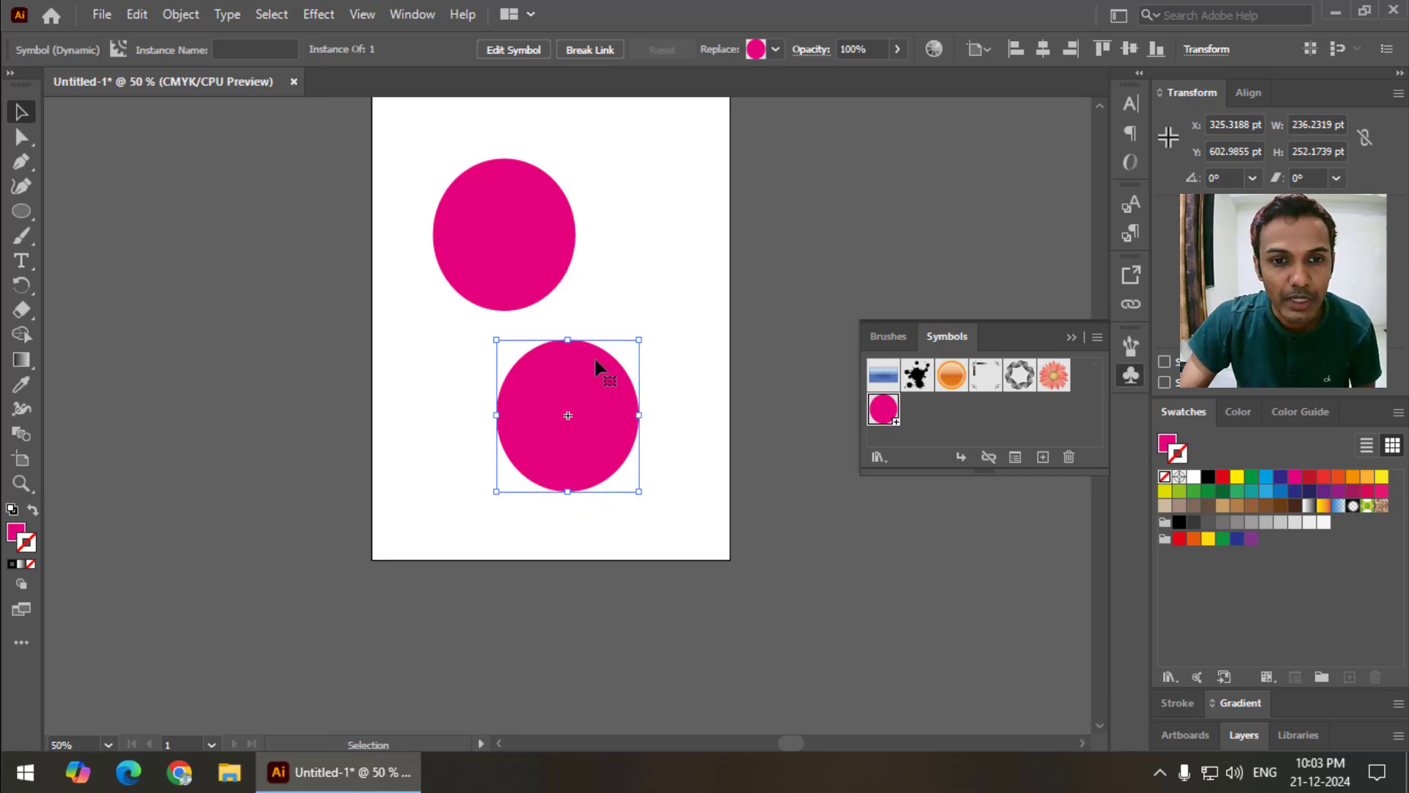
# Duplicate a circle instance into the artboard's upper right area and collapse the symbols list.
pyautogui.hotkey('ctrl', '-')
pyautogui.moveTo(615, 368); pyautogui.dragTo(561, 460)
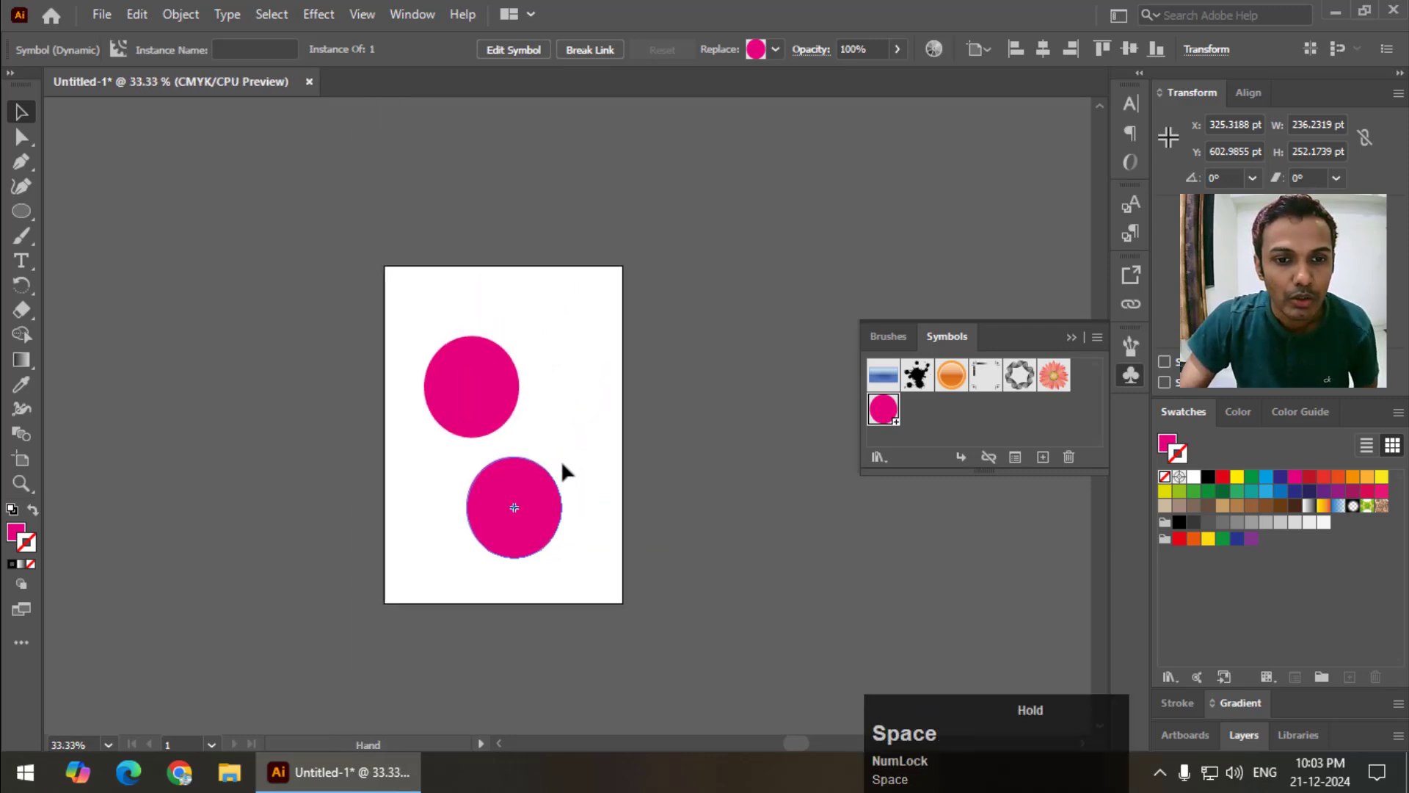
pyautogui.moveTo(462, 419); pyautogui.dragTo(569, 354)
pyautogui.hotkey('ctrl', '-')
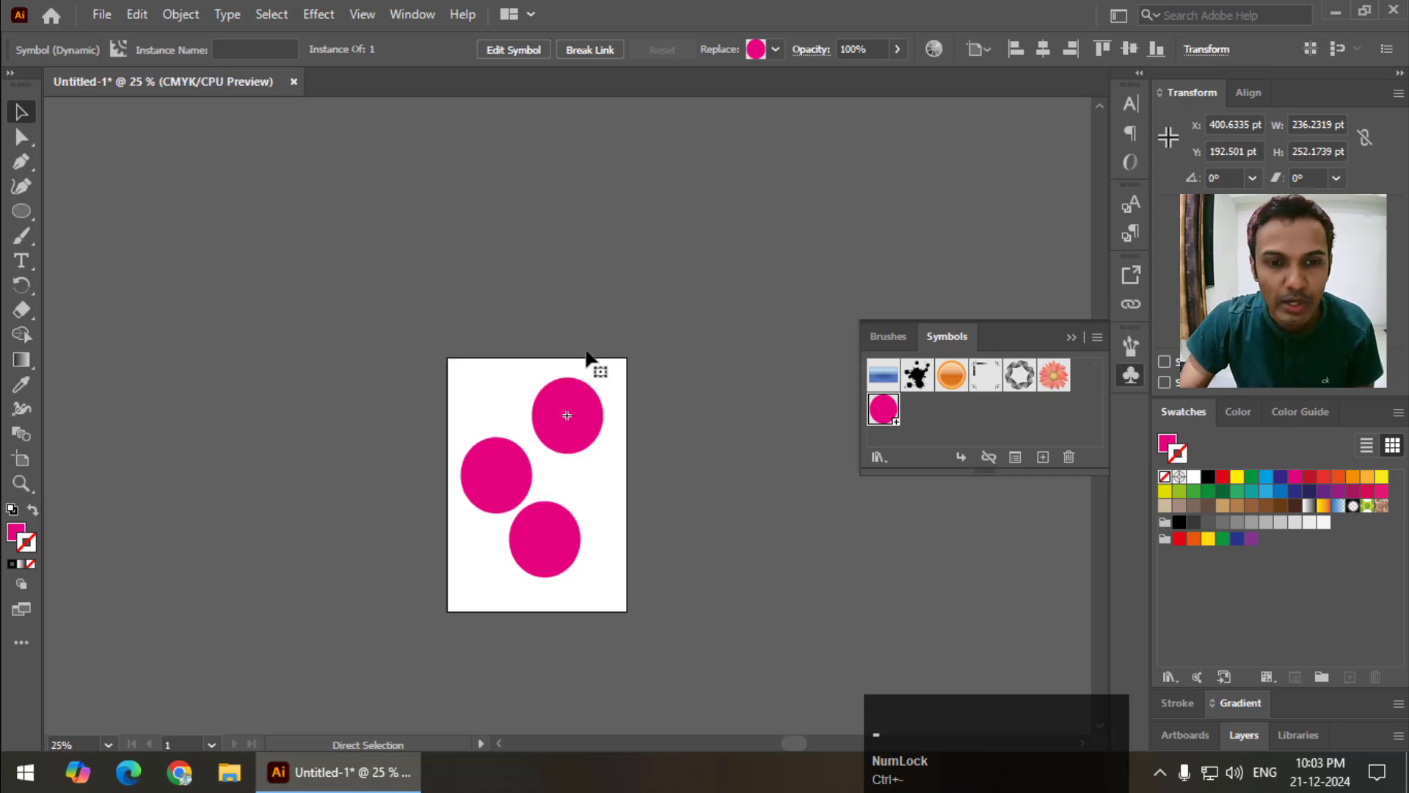
pyautogui.press('space')
pyautogui.moveTo(659, 472); pyautogui.dragTo(570, 337)
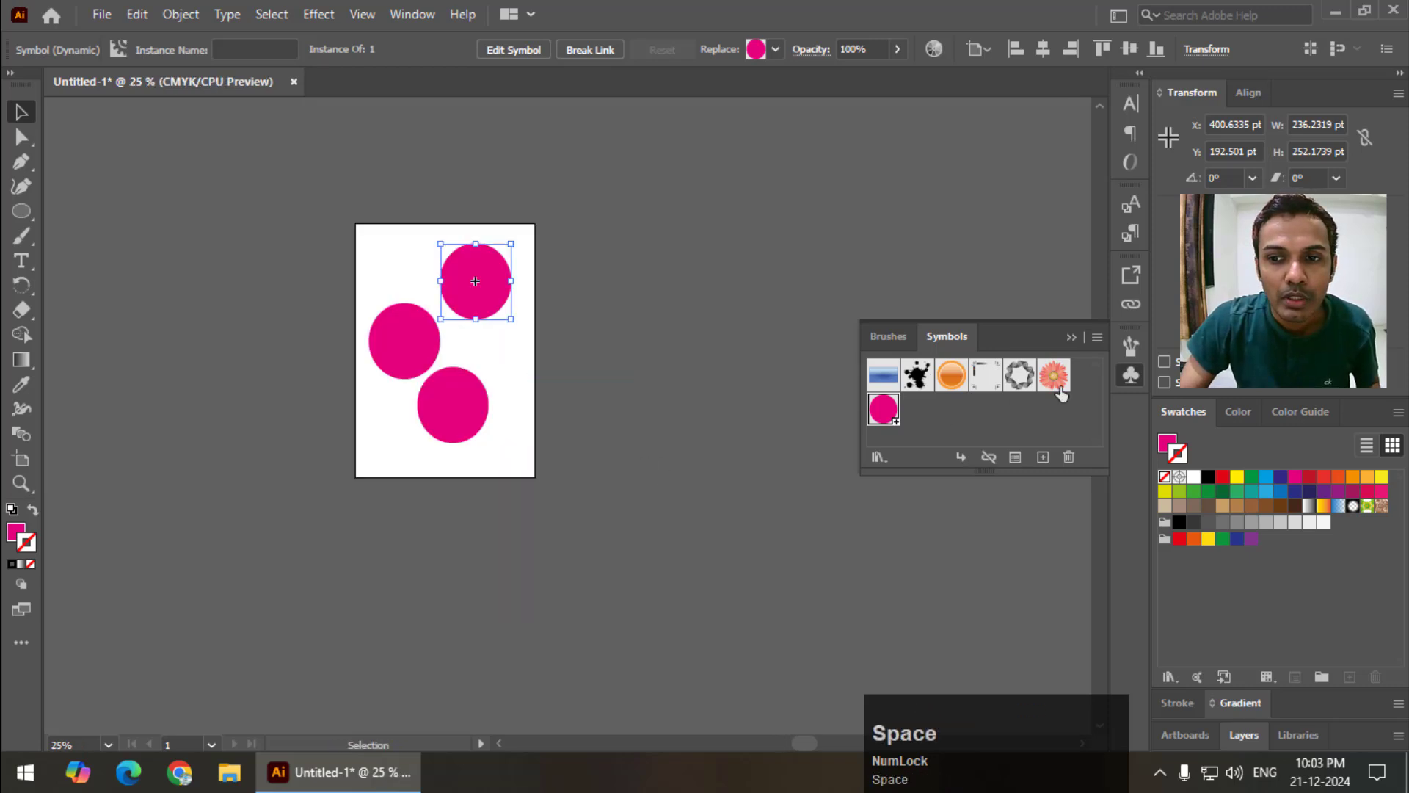
pyautogui.click(1138, 377)
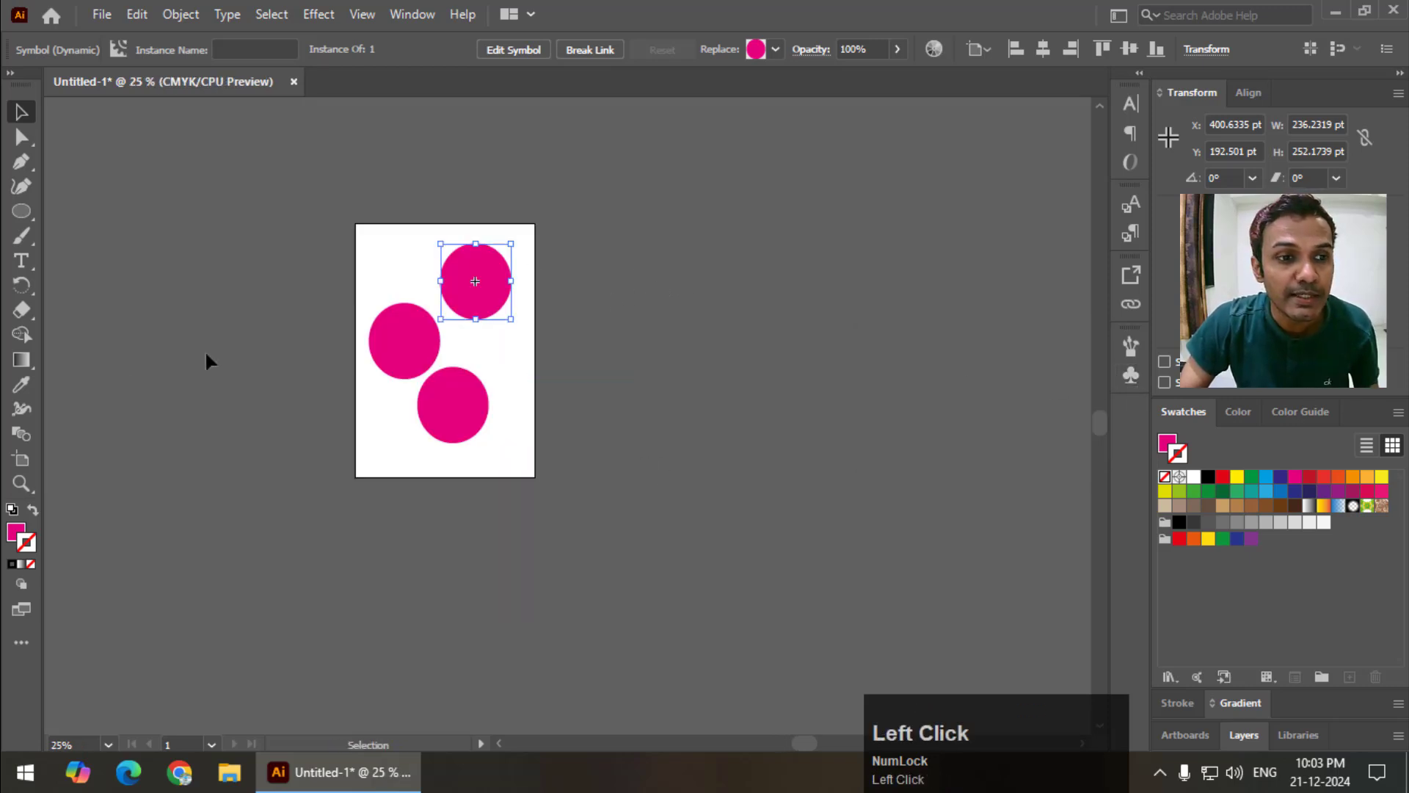
# Add four new A4 artboards alongside the first one.
pyautogui.click(28, 459)
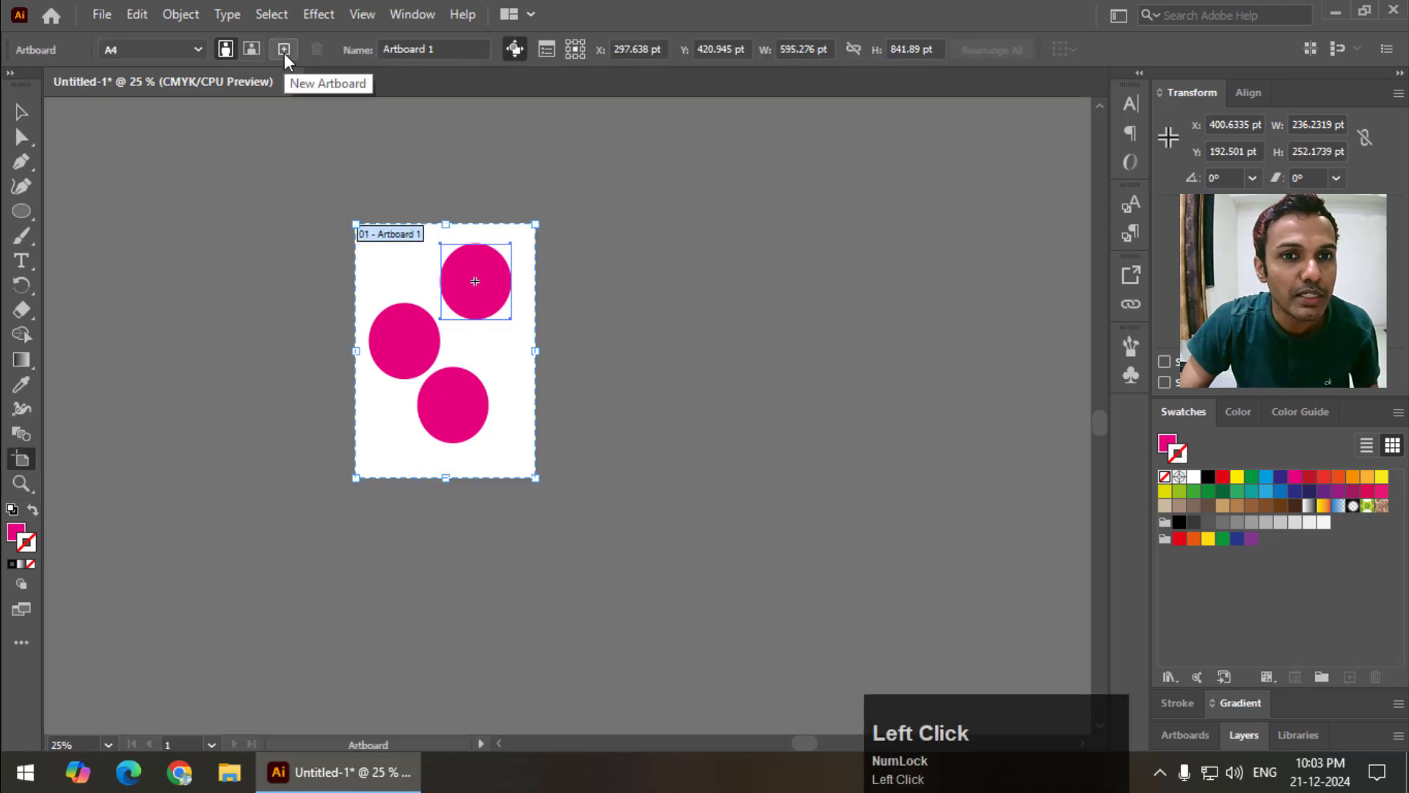
pyautogui.click(284, 49)
pyautogui.click(284, 49)
pyautogui.click(284, 49)
pyautogui.click(284, 49)
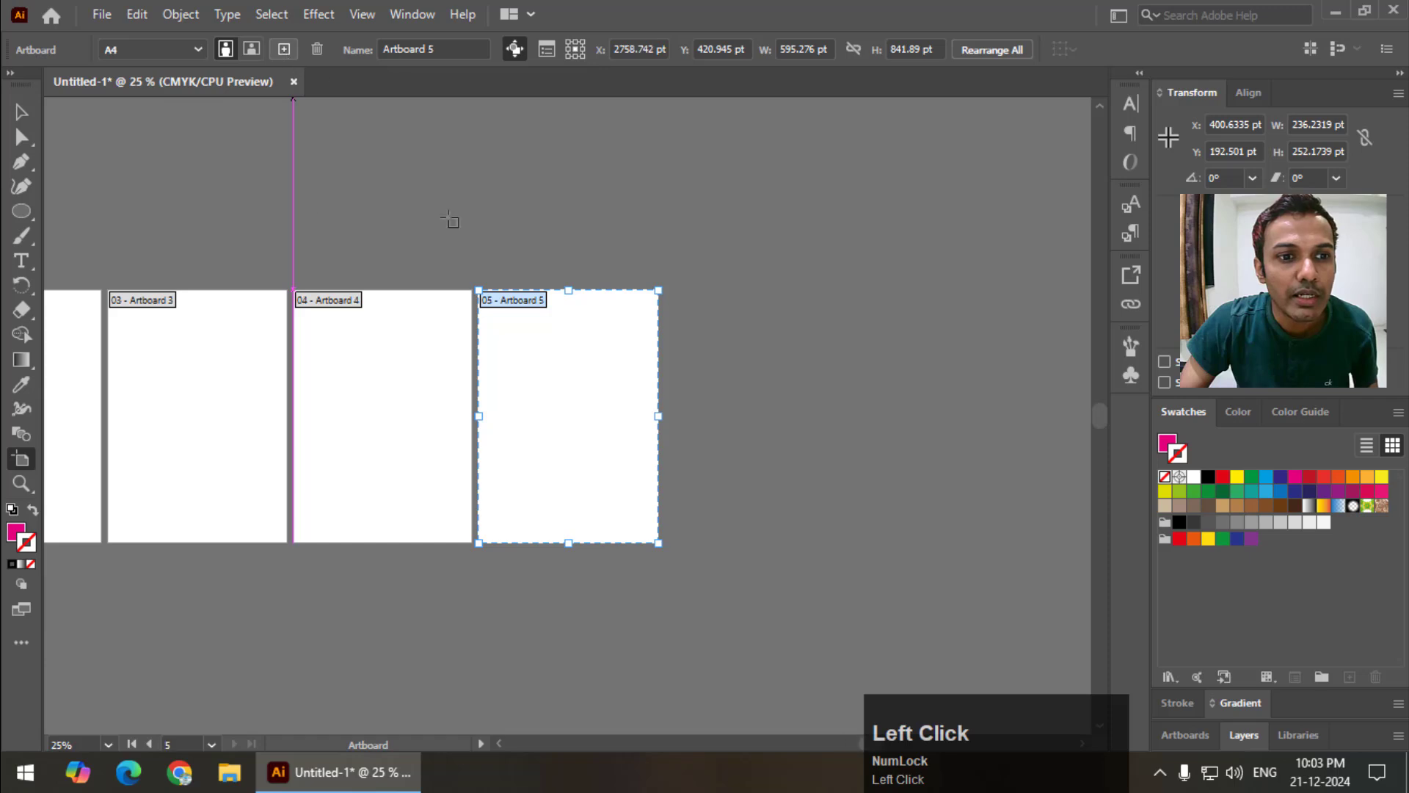
# Rearrange the artboards into two rows, with Artboard 5 below Artboard 1 and Artboard 4 below Artboard 2.
pyautogui.moveTo(687, 170); pyautogui.dragTo(1075, 137)
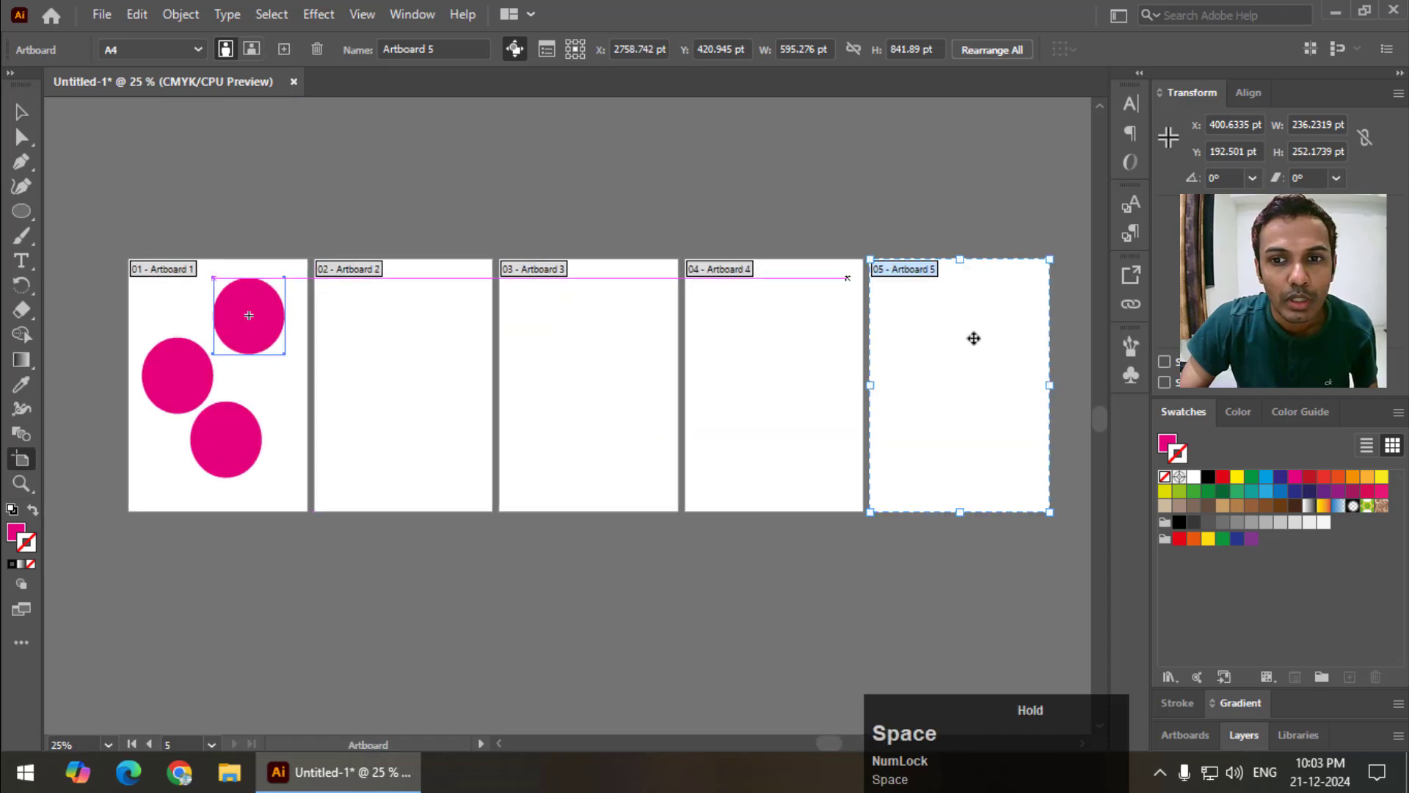
pyautogui.moveTo(970, 338); pyautogui.dragTo(220, 597)
pyautogui.moveTo(535, 218); pyautogui.dragTo(580, 157)
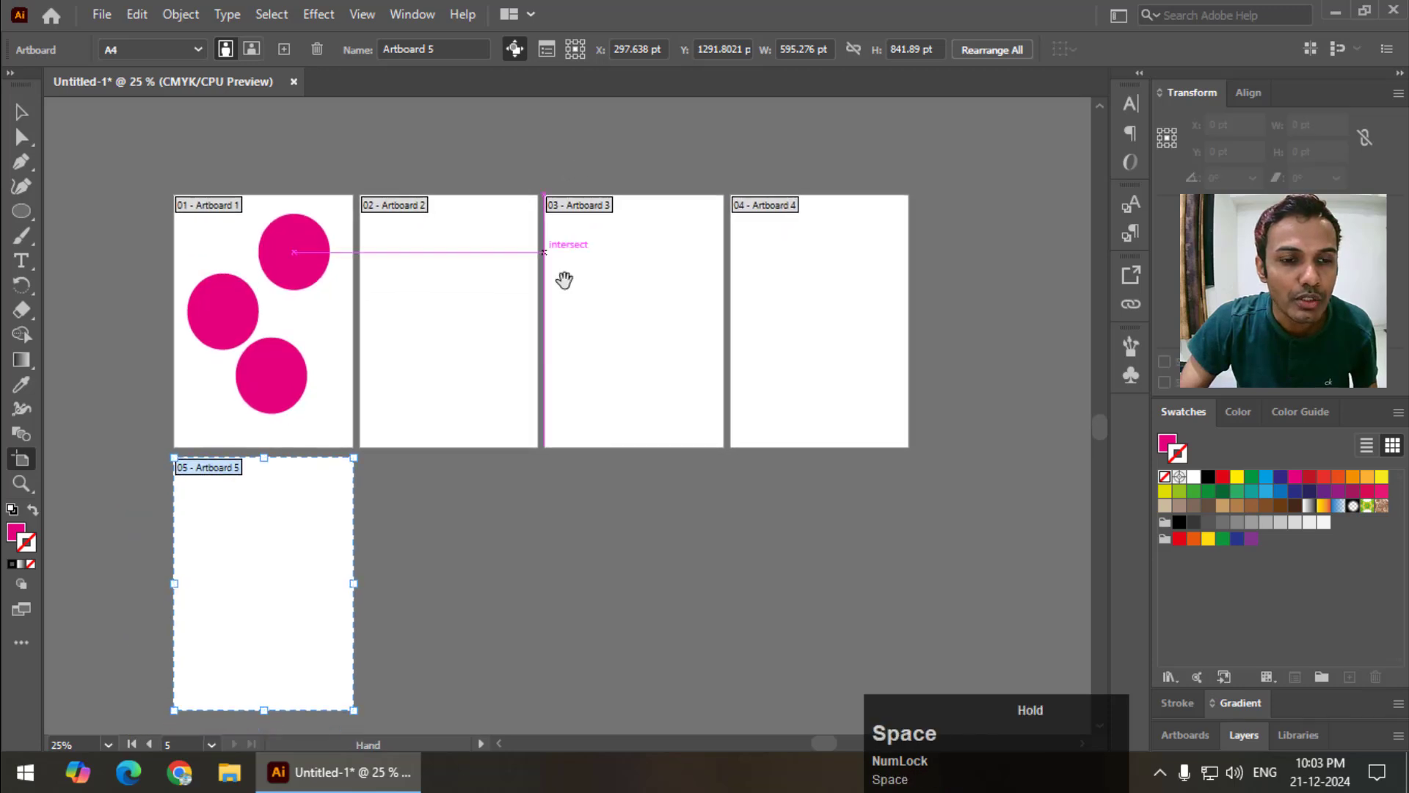
pyautogui.scroll(-1, 690, 284)
pyautogui.moveTo(768, 292); pyautogui.dragTo(431, 556)
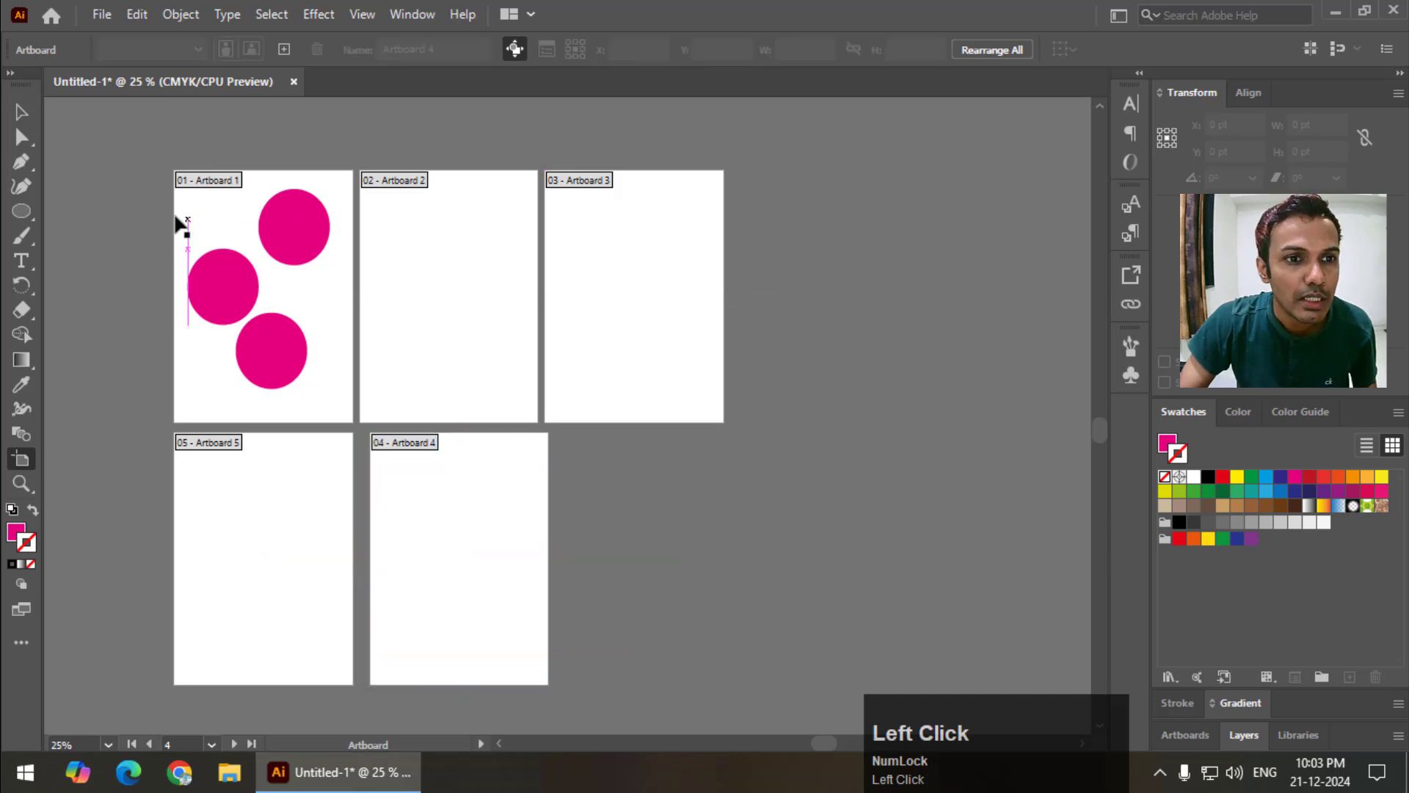
# Copy the three circle instances from Artboard 1 onto Artboard 3 and Artboard 4.
pyautogui.click(19, 114)
pyautogui.moveTo(131, 178); pyautogui.dragTo(337, 394)
pyautogui.moveTo(281, 344); pyautogui.dragTo(478, 618)
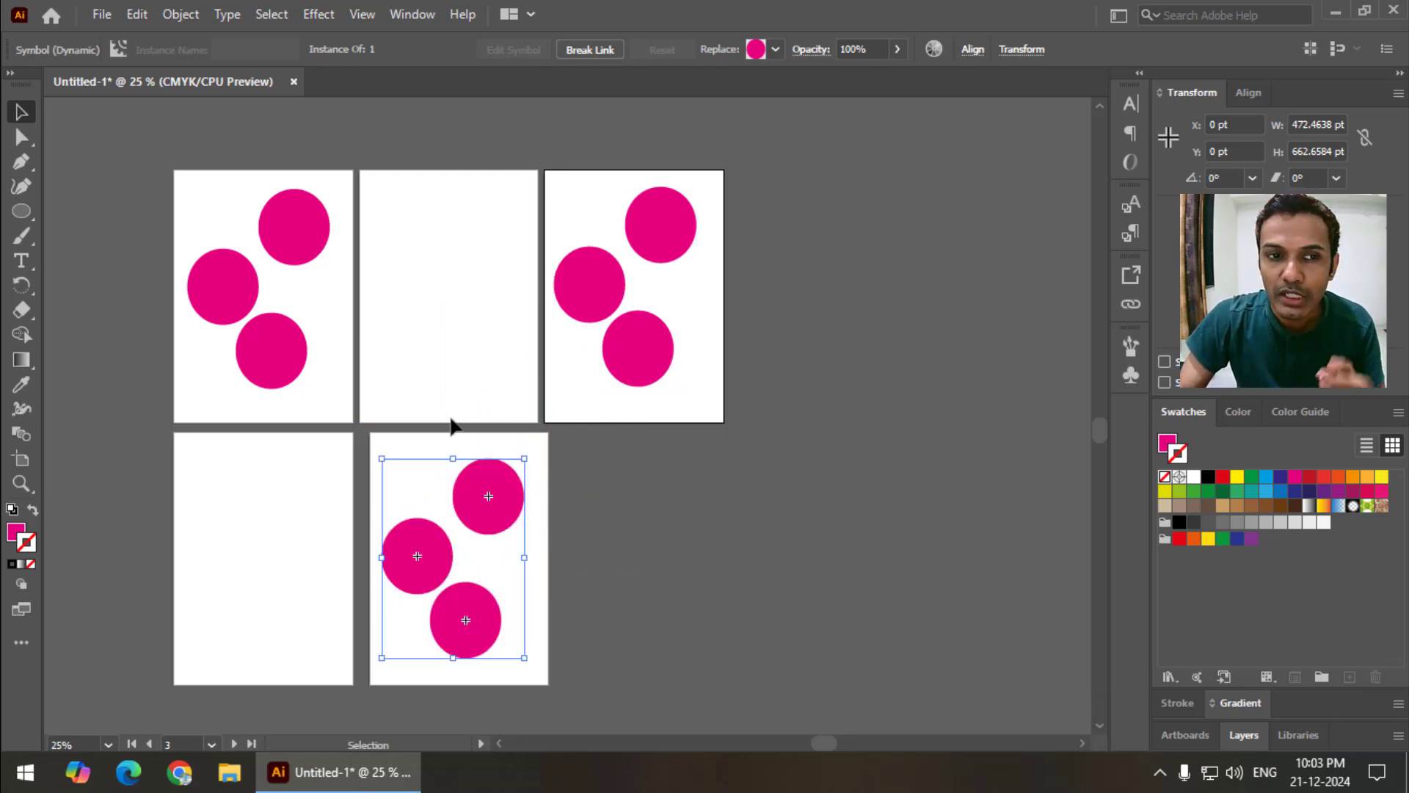
pyautogui.click(310, 253)
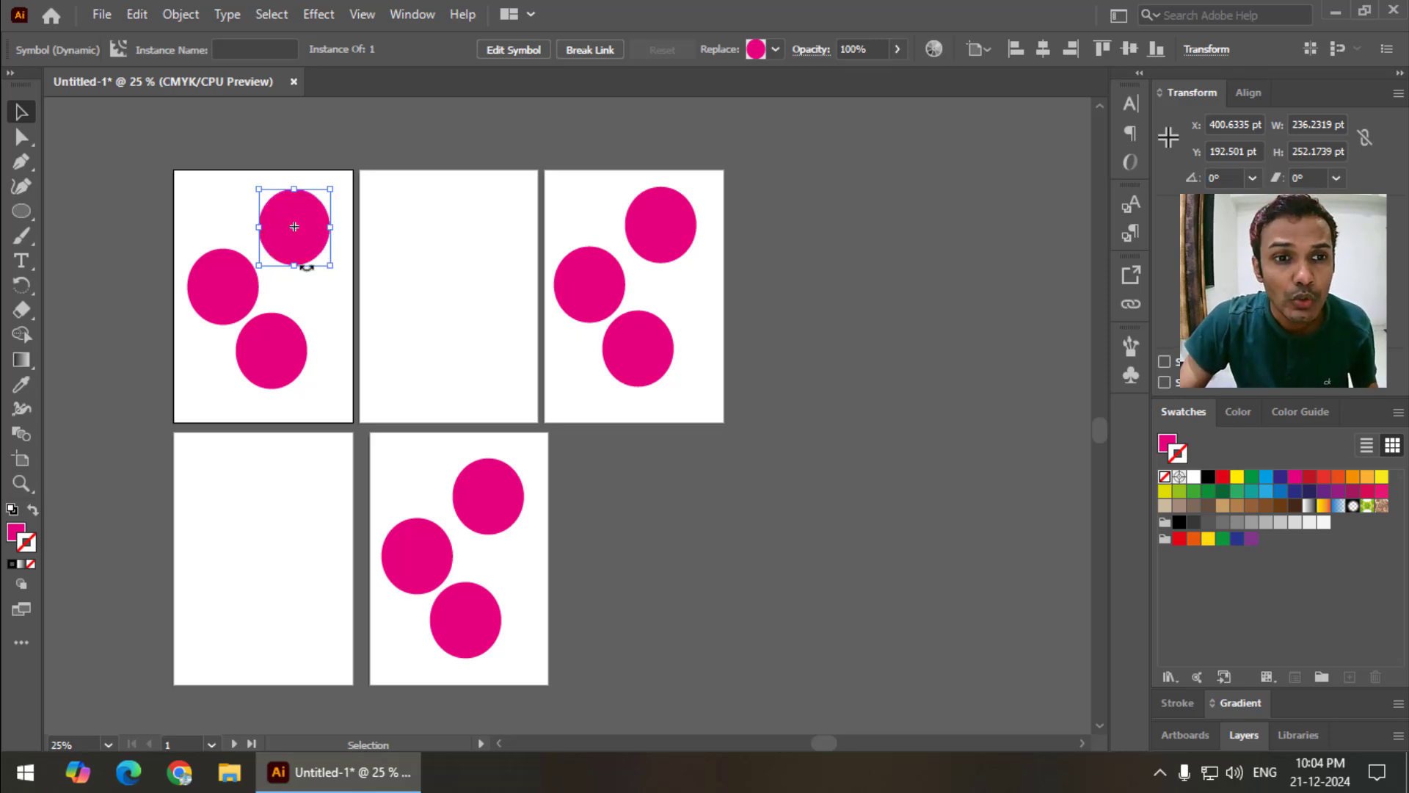
pyautogui.click(616, 280)
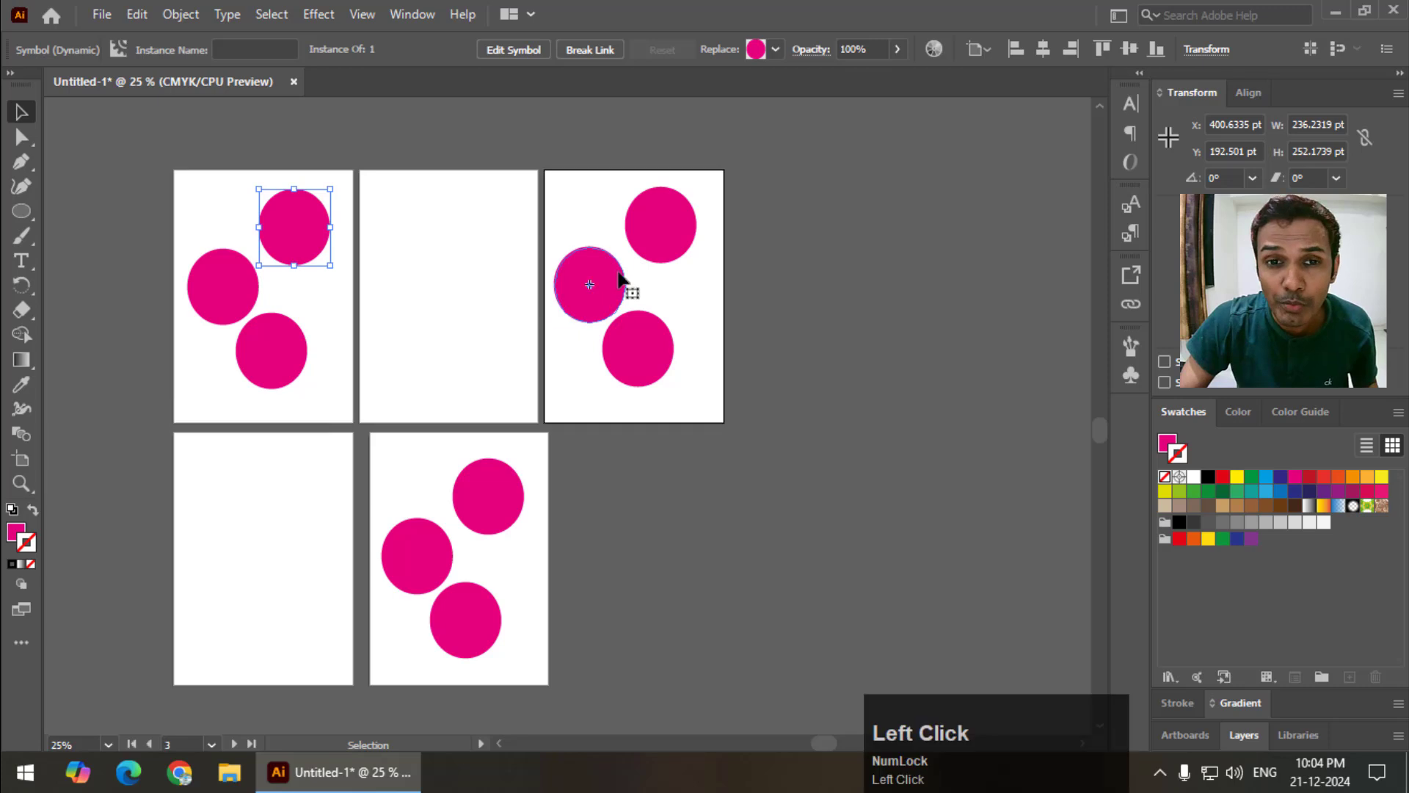
pyautogui.click(649, 236)
pyautogui.click(647, 332)
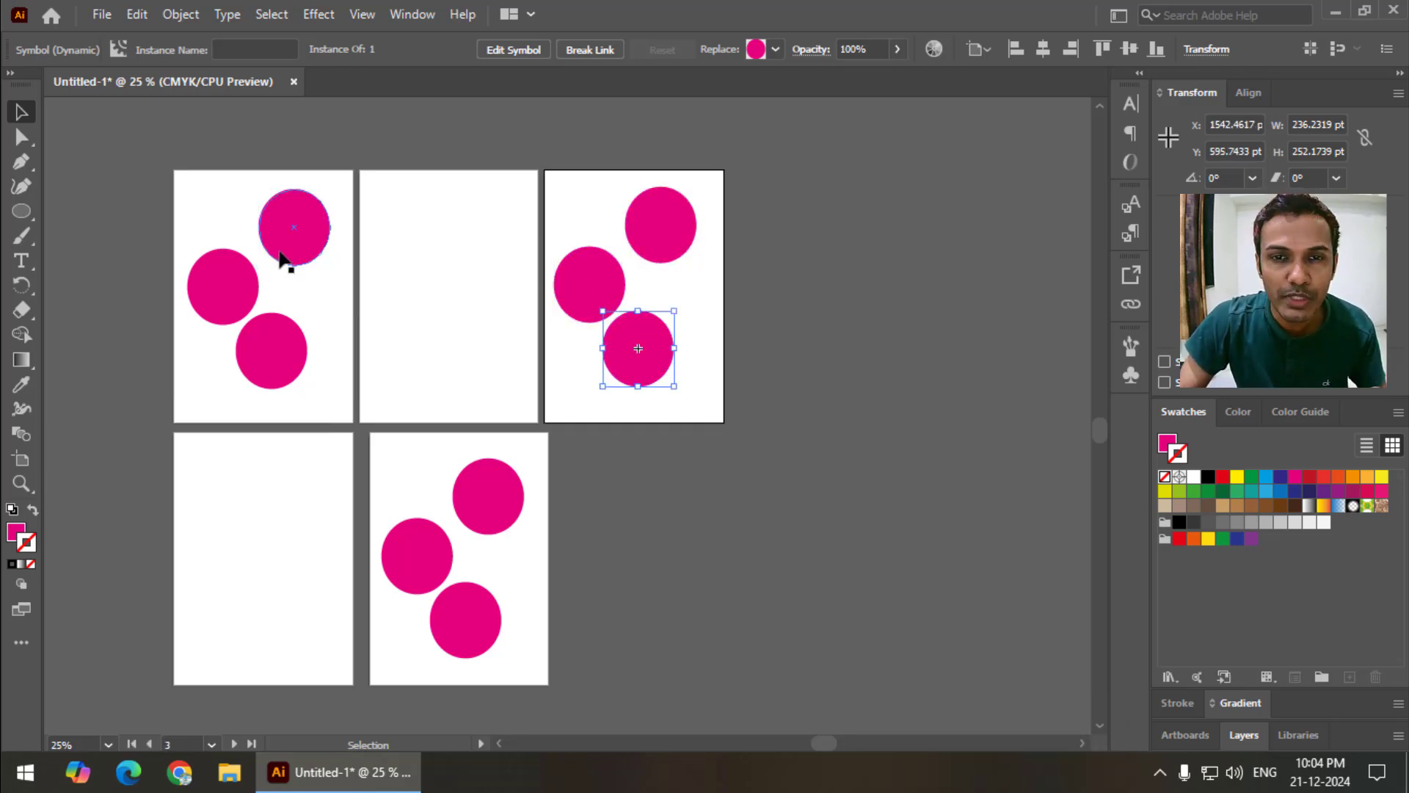
# Open the symbol definition for editing from the uppermost circle on Artboard 4.
pyautogui.click(489, 501)
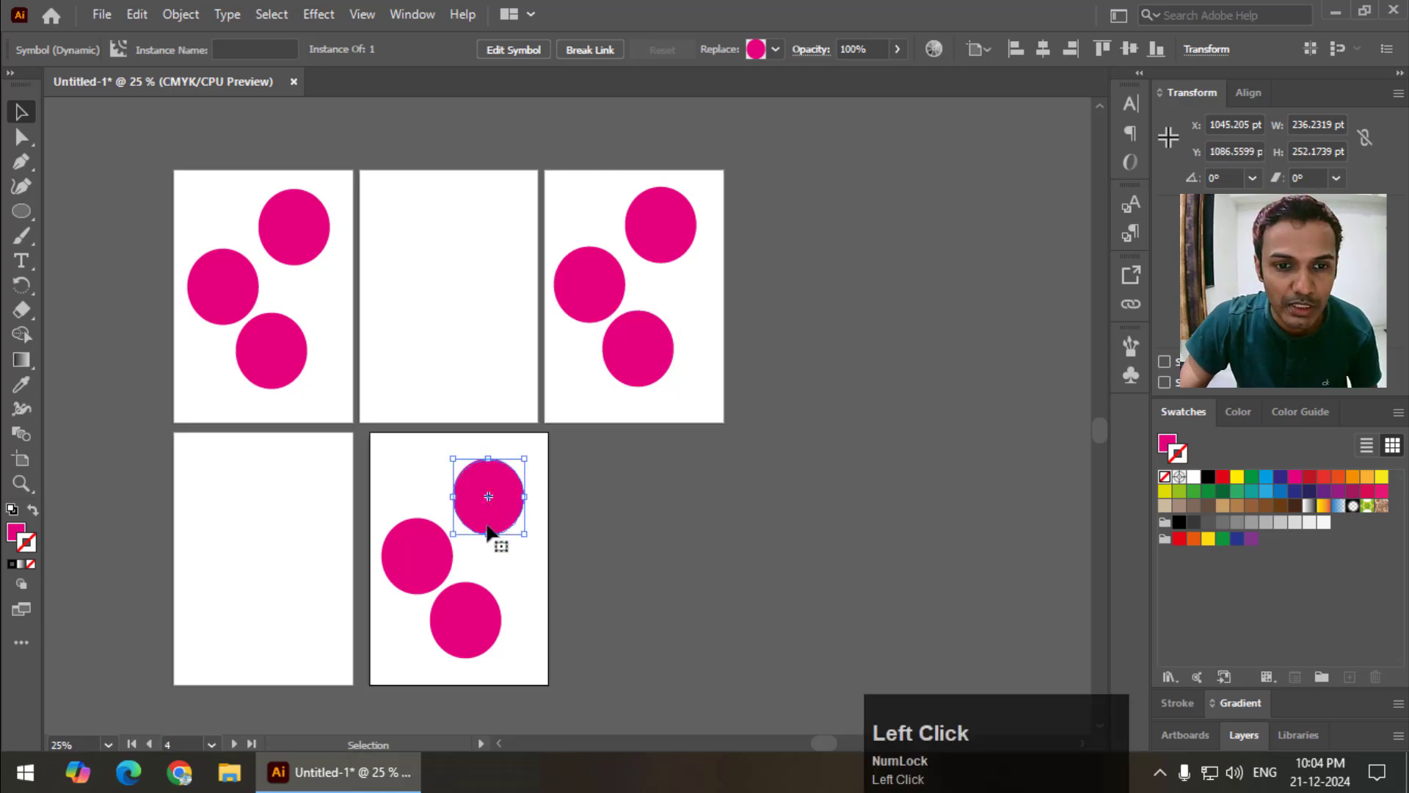
pyautogui.scroll(-2, 502, 482)
pyautogui.scroll(1, 504, 488)
pyautogui.doubleClick(502, 486)
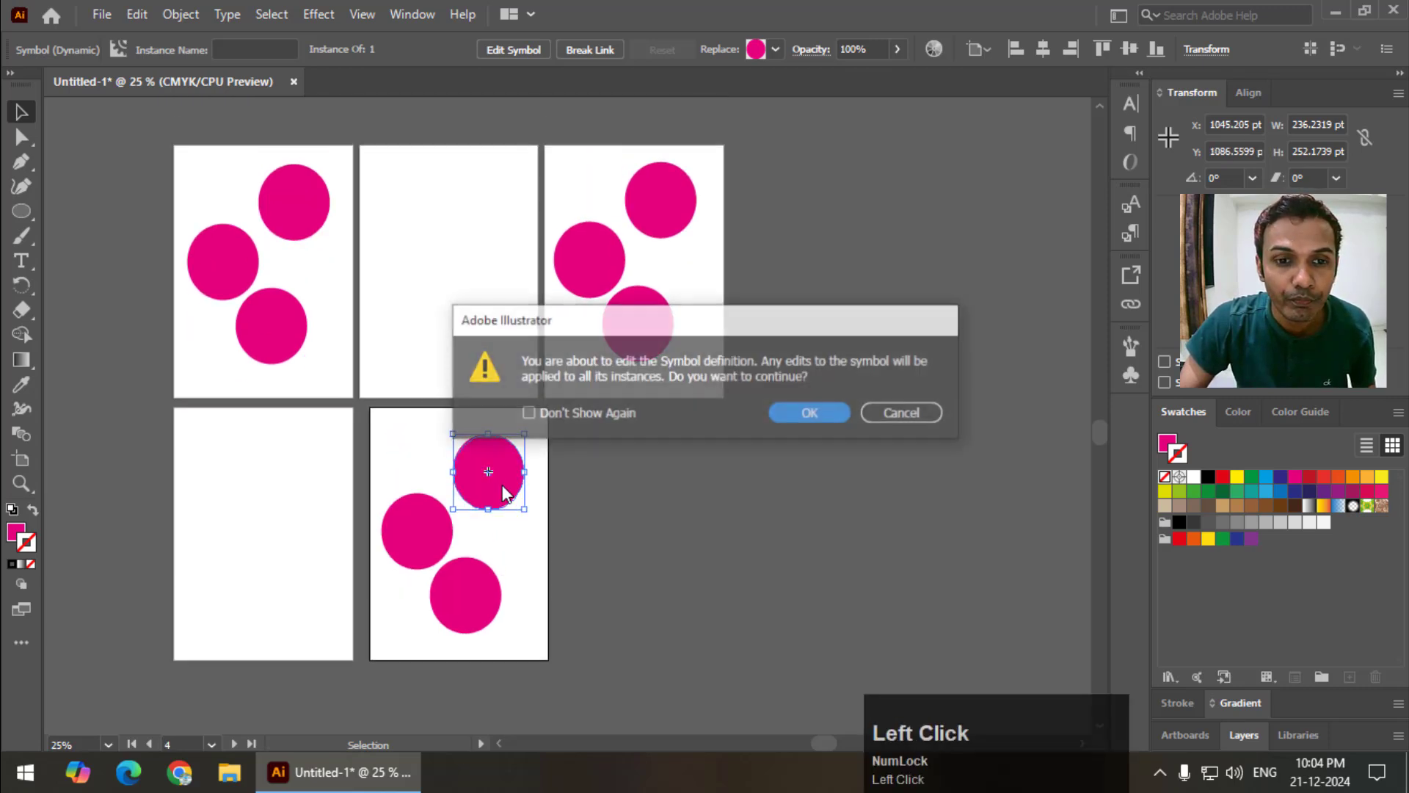
pyautogui.click(803, 416)
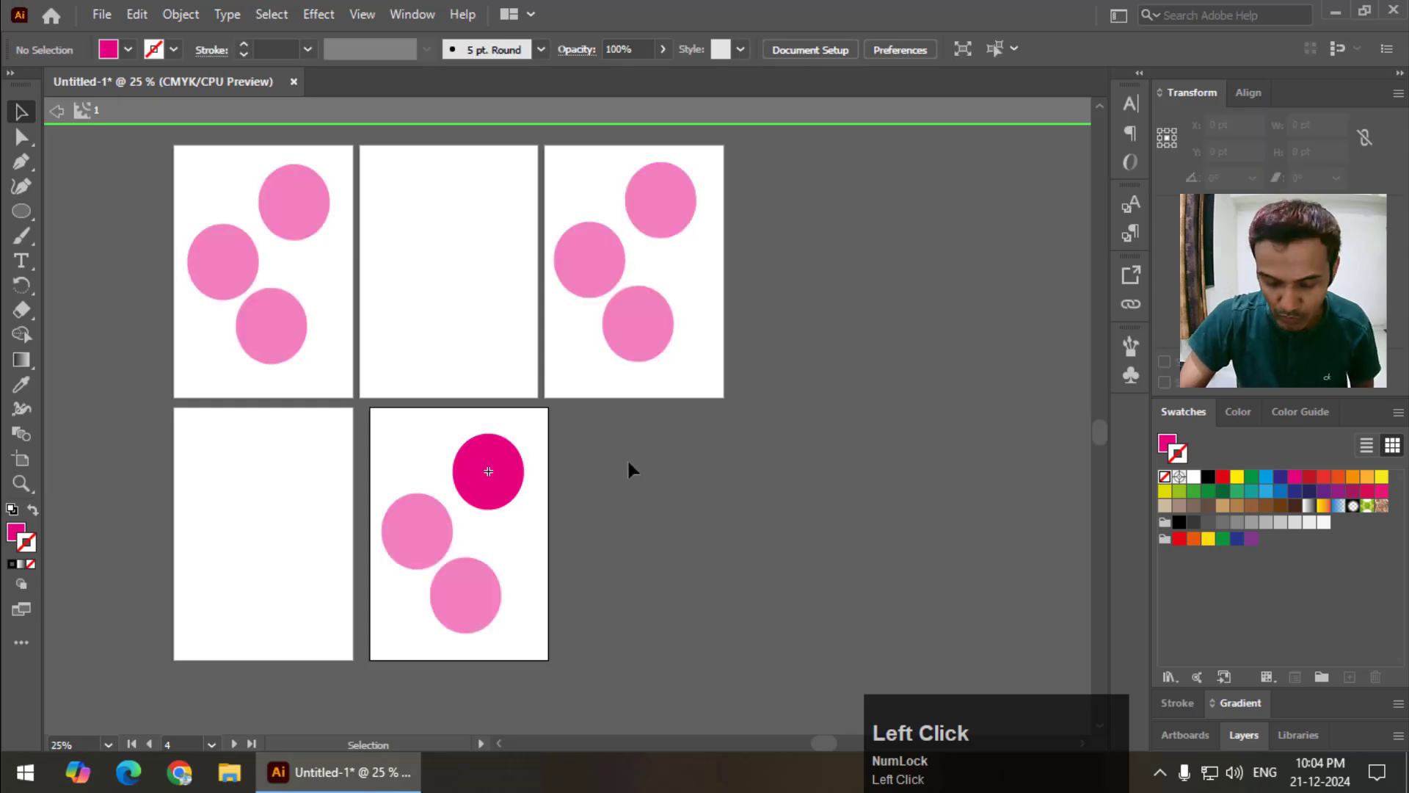
# Recolour the circle in the symbol definition with a solid blue fill and no stroke.
pyautogui.hotkey('ctrl', '=')
pyautogui.hotkey('ctrl', '=')
pyautogui.hotkey('ctrl', '=')
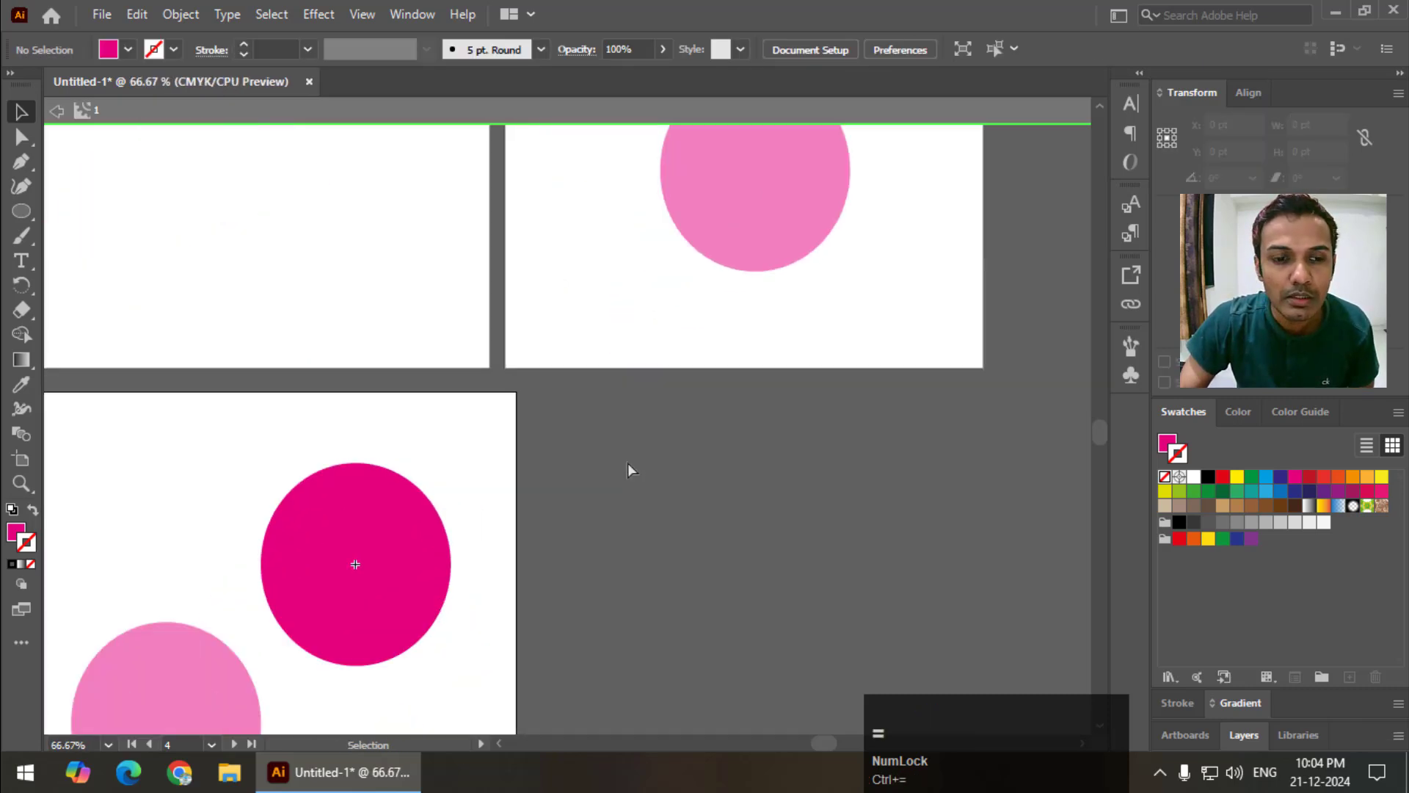
pyautogui.moveTo(628, 462); pyautogui.dragTo(733, 372)
pyautogui.moveTo(529, 491); pyautogui.dragTo(633, 399)
pyautogui.click(630, 397)
pyautogui.click(1177, 453)
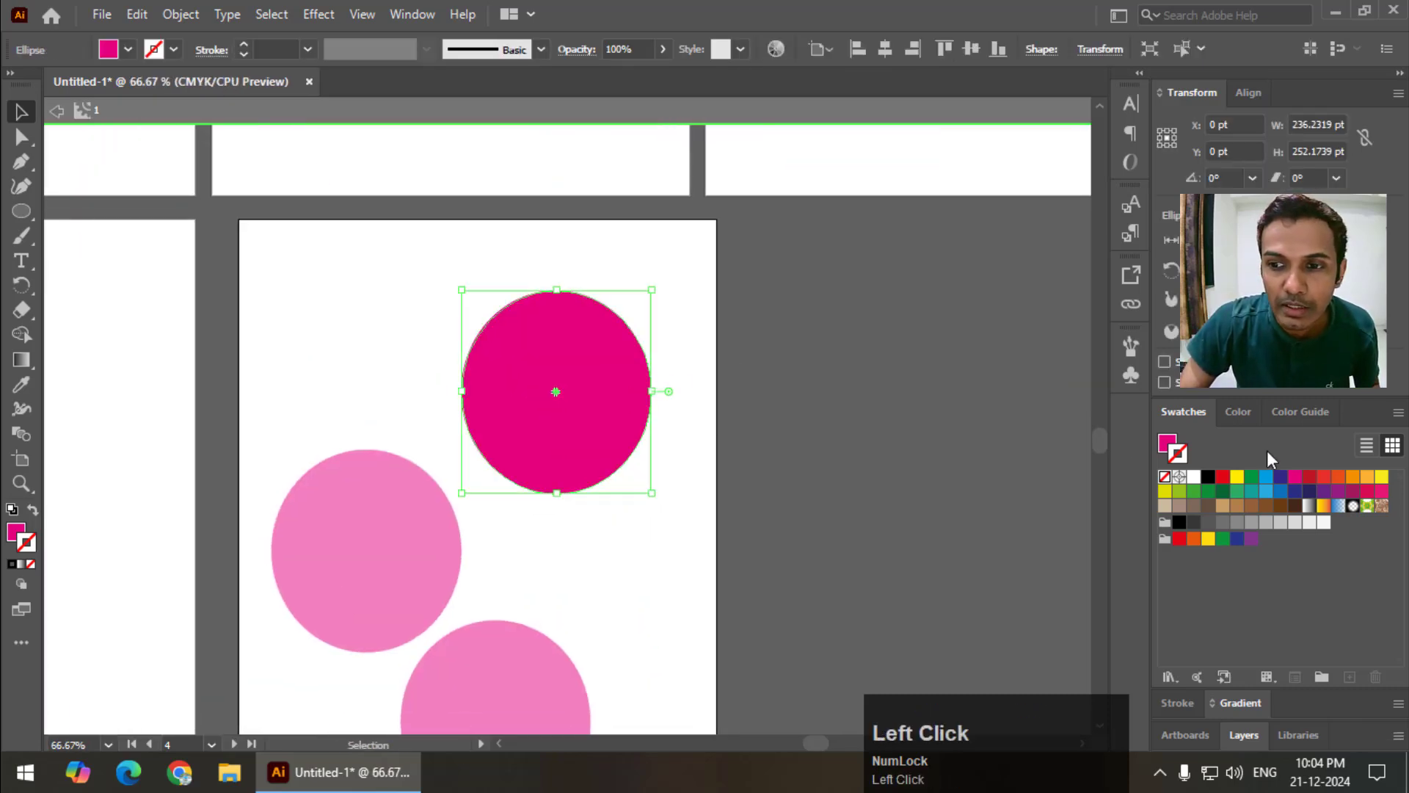
pyautogui.click(1277, 490)
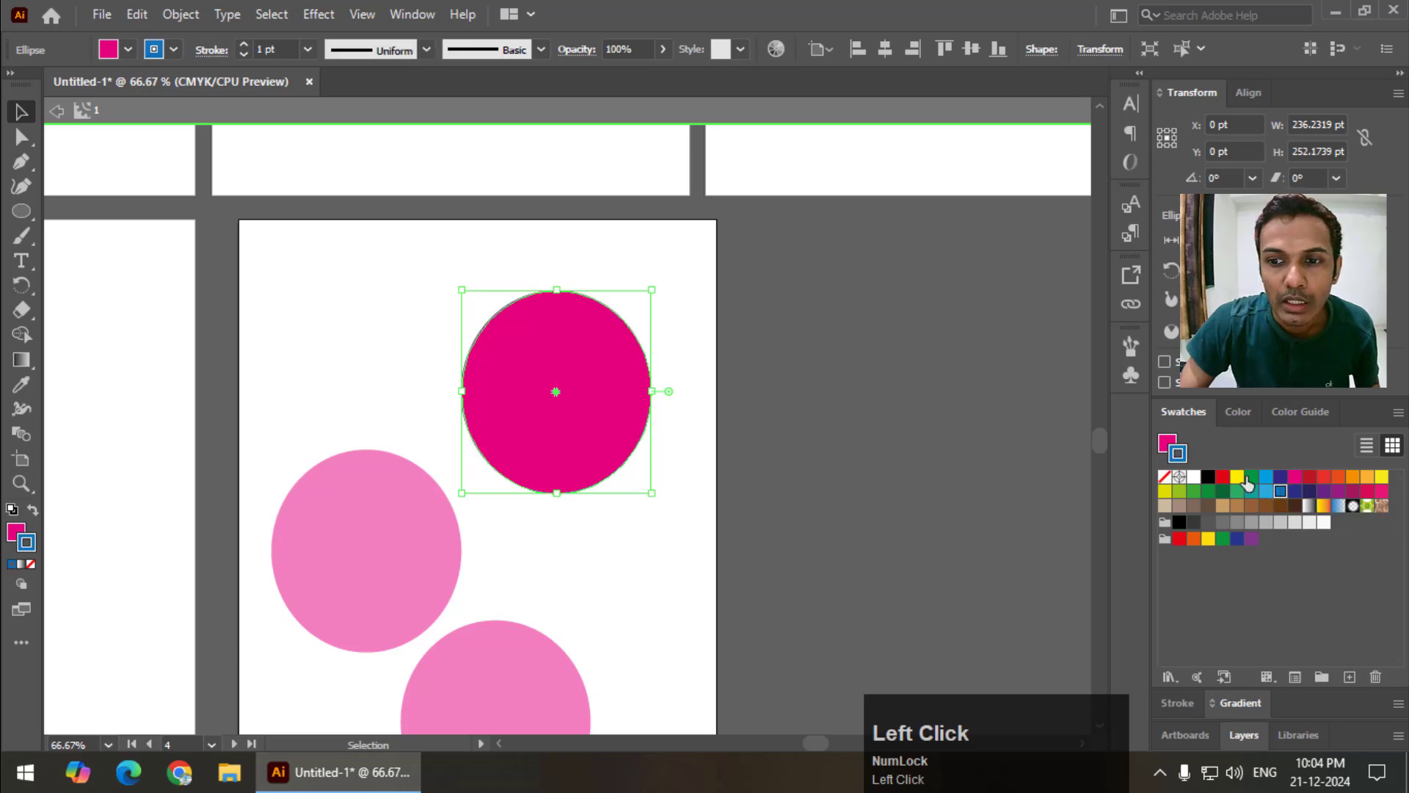
pyautogui.click(1163, 443)
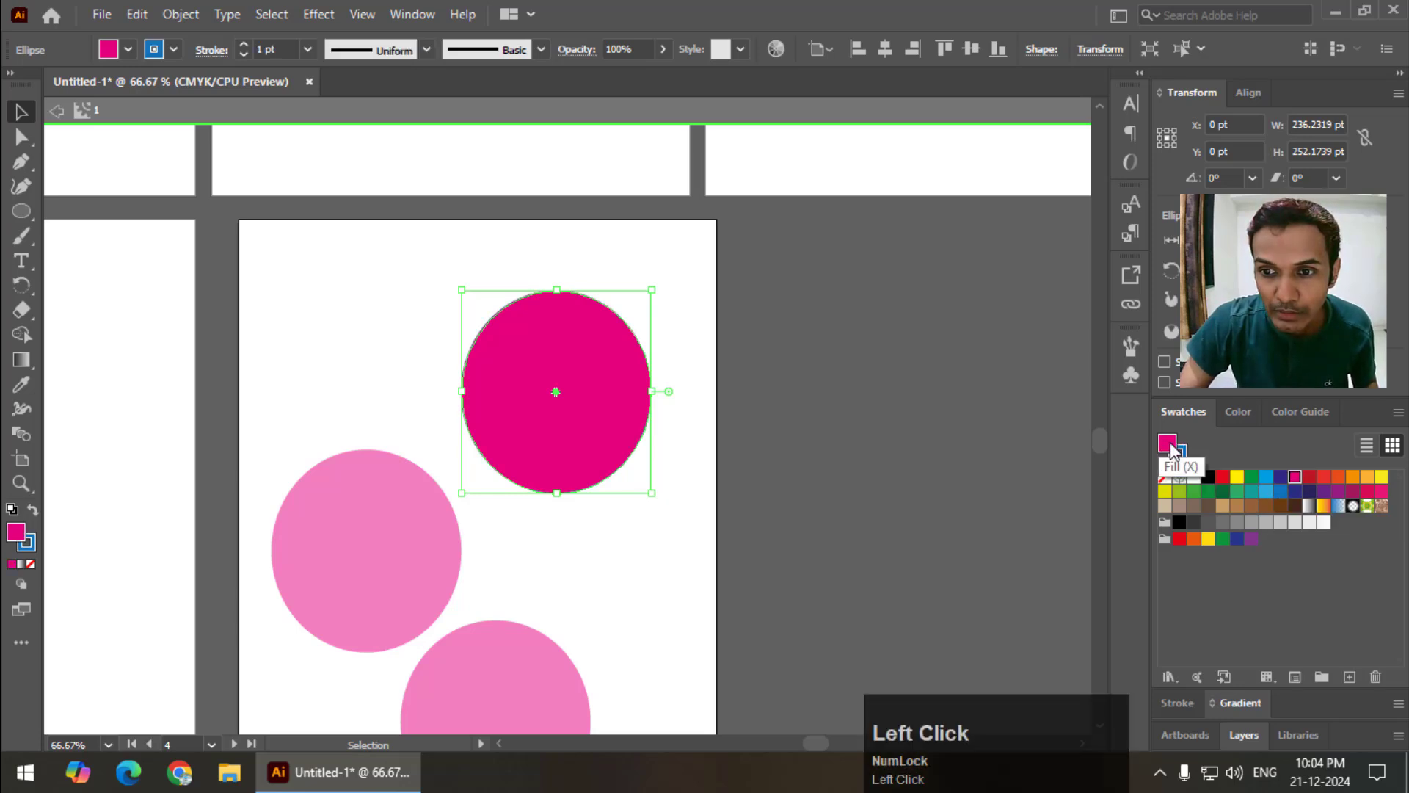
pyautogui.hotkey('shift', 'x')
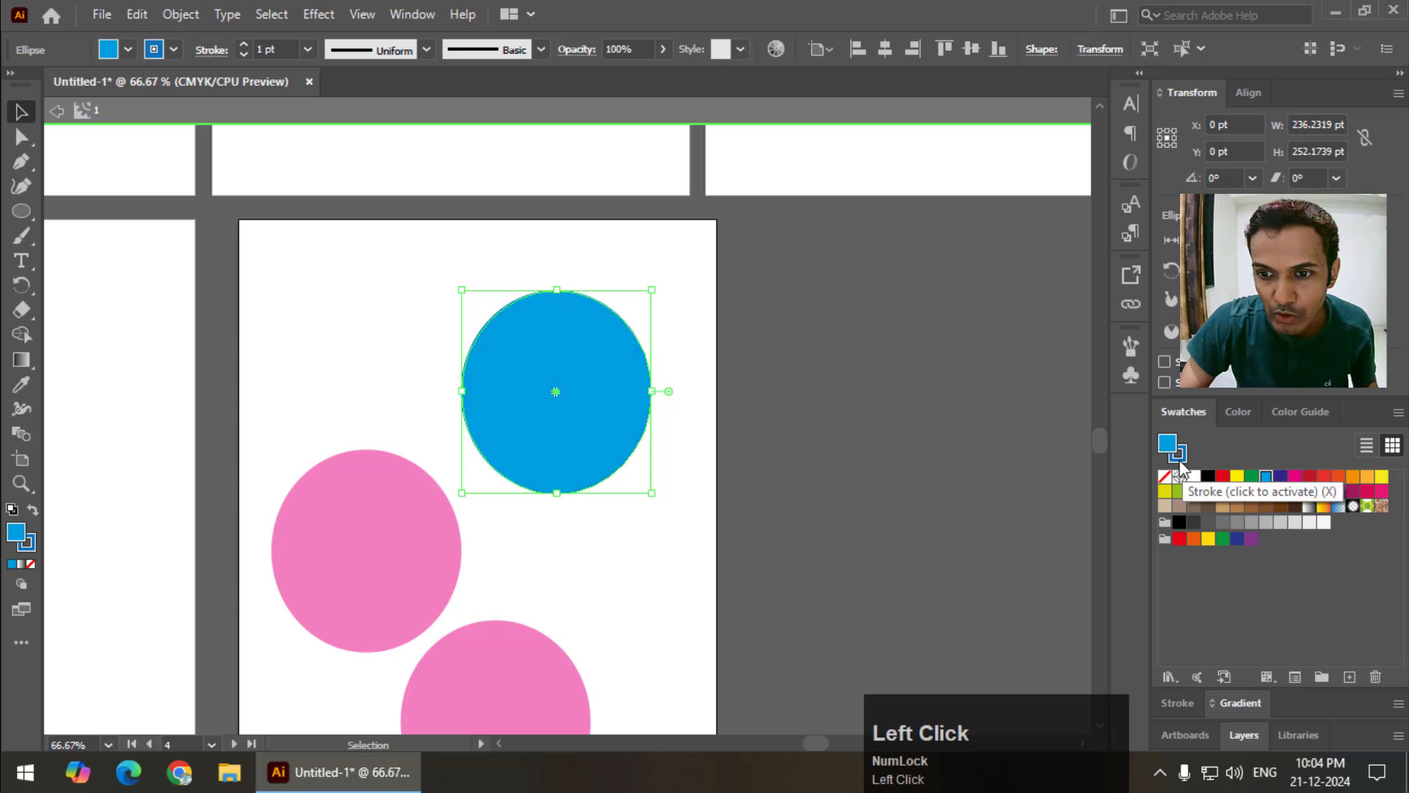
pyautogui.click(1178, 455)
pyautogui.click(1164, 476)
pyautogui.click(1167, 445)
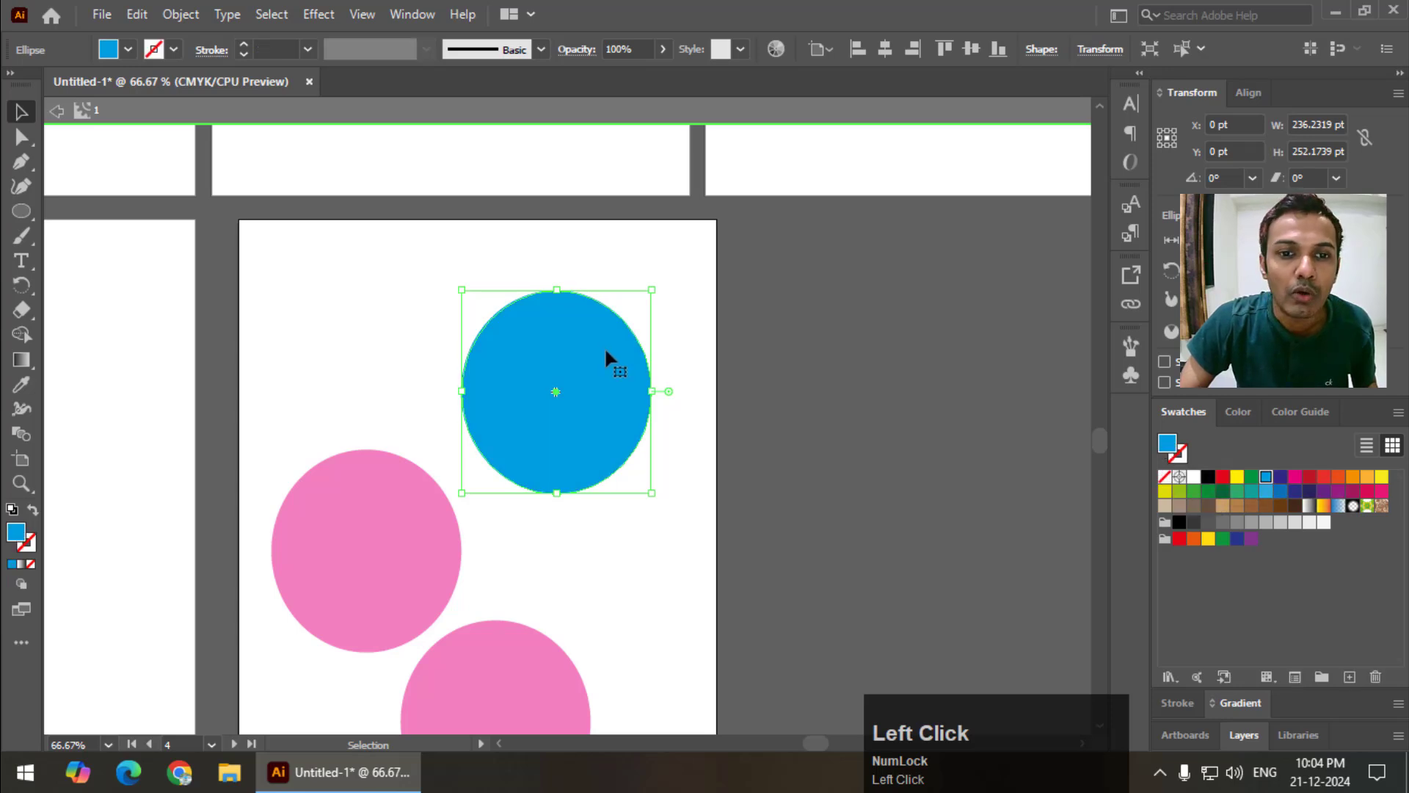
# Move the circle's uppermost anchor point down to about X -6 pt, Y 59 pt, forming a crescent, and exit symbol editing.
pyautogui.click(22, 138)
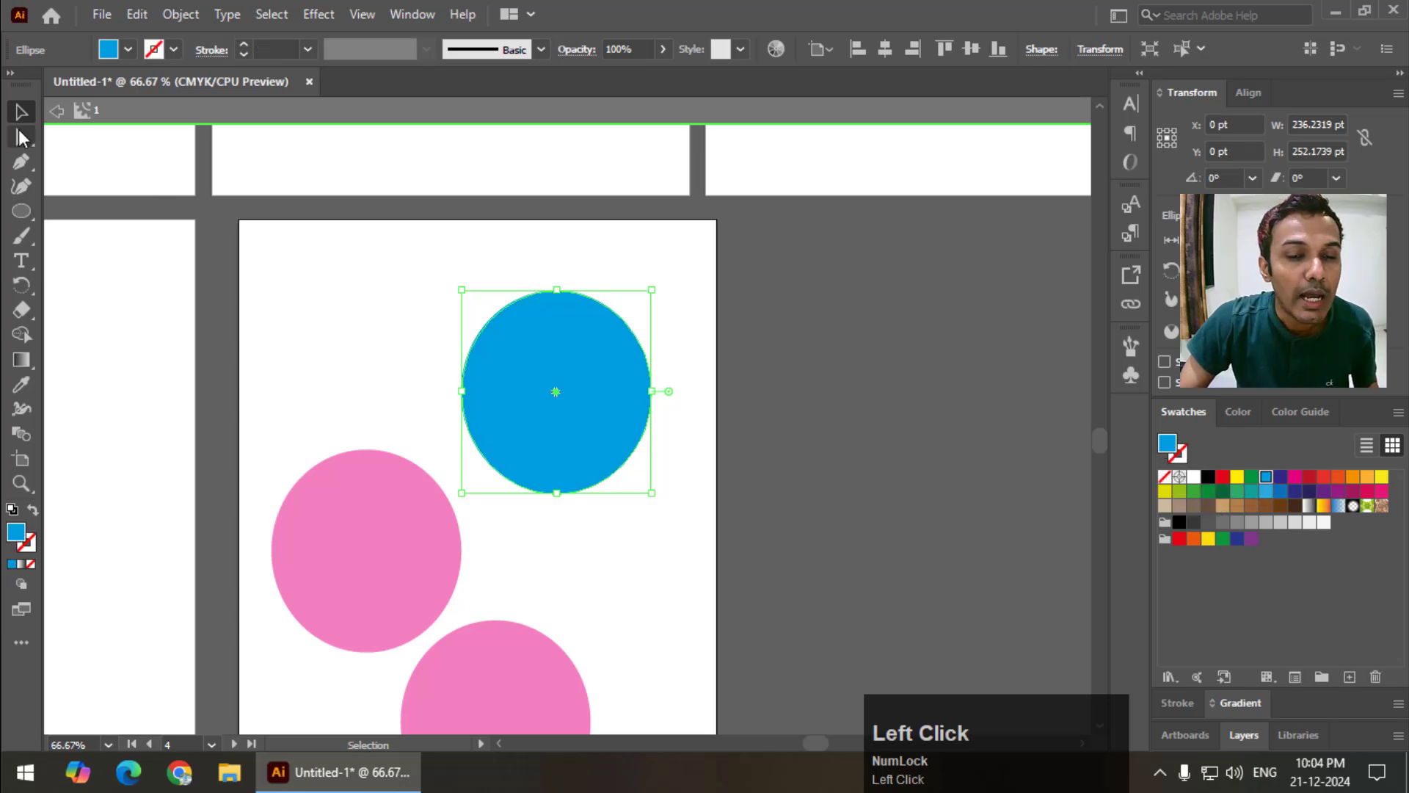
pyautogui.click(557, 294)
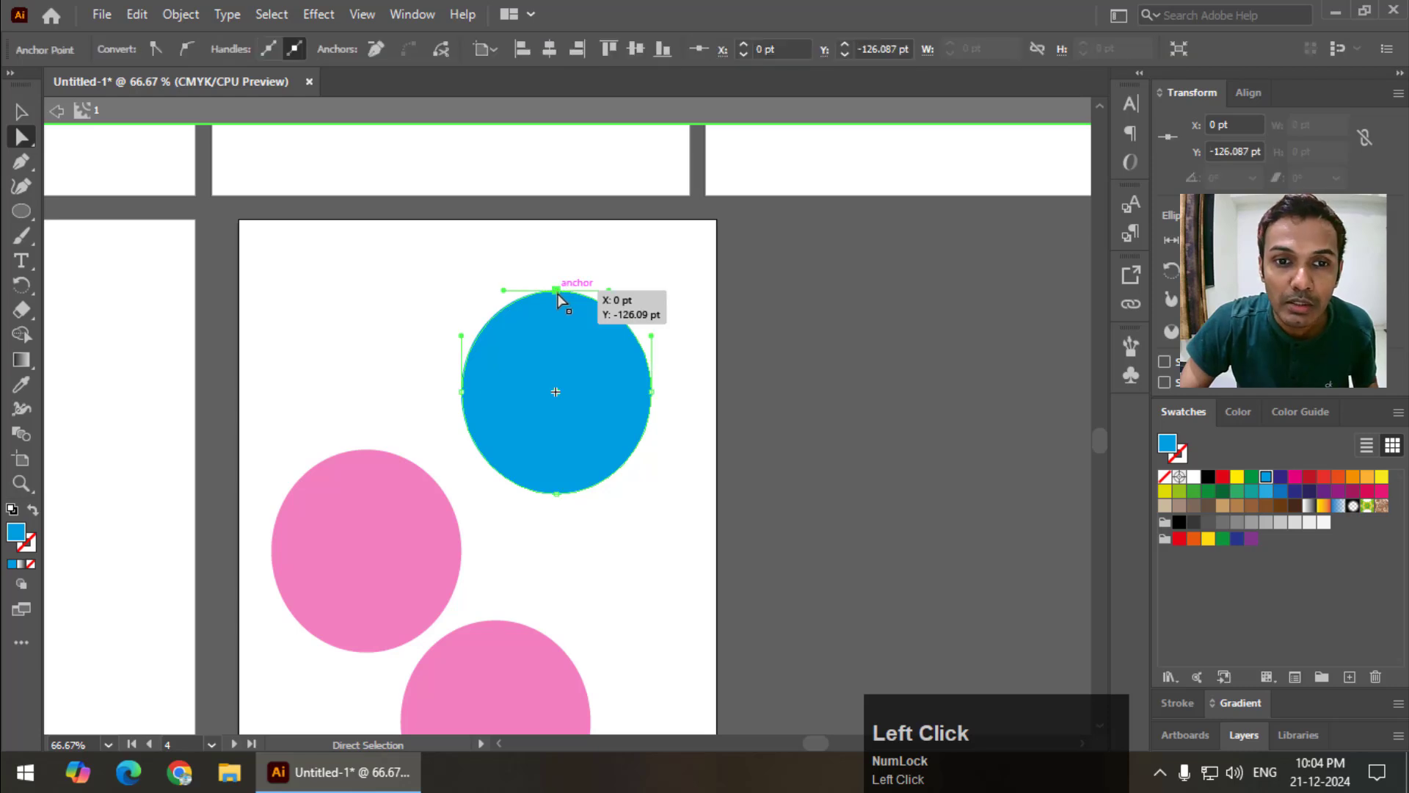
pyautogui.moveTo(556, 297); pyautogui.dragTo(604, 430)
pyautogui.click(21, 112)
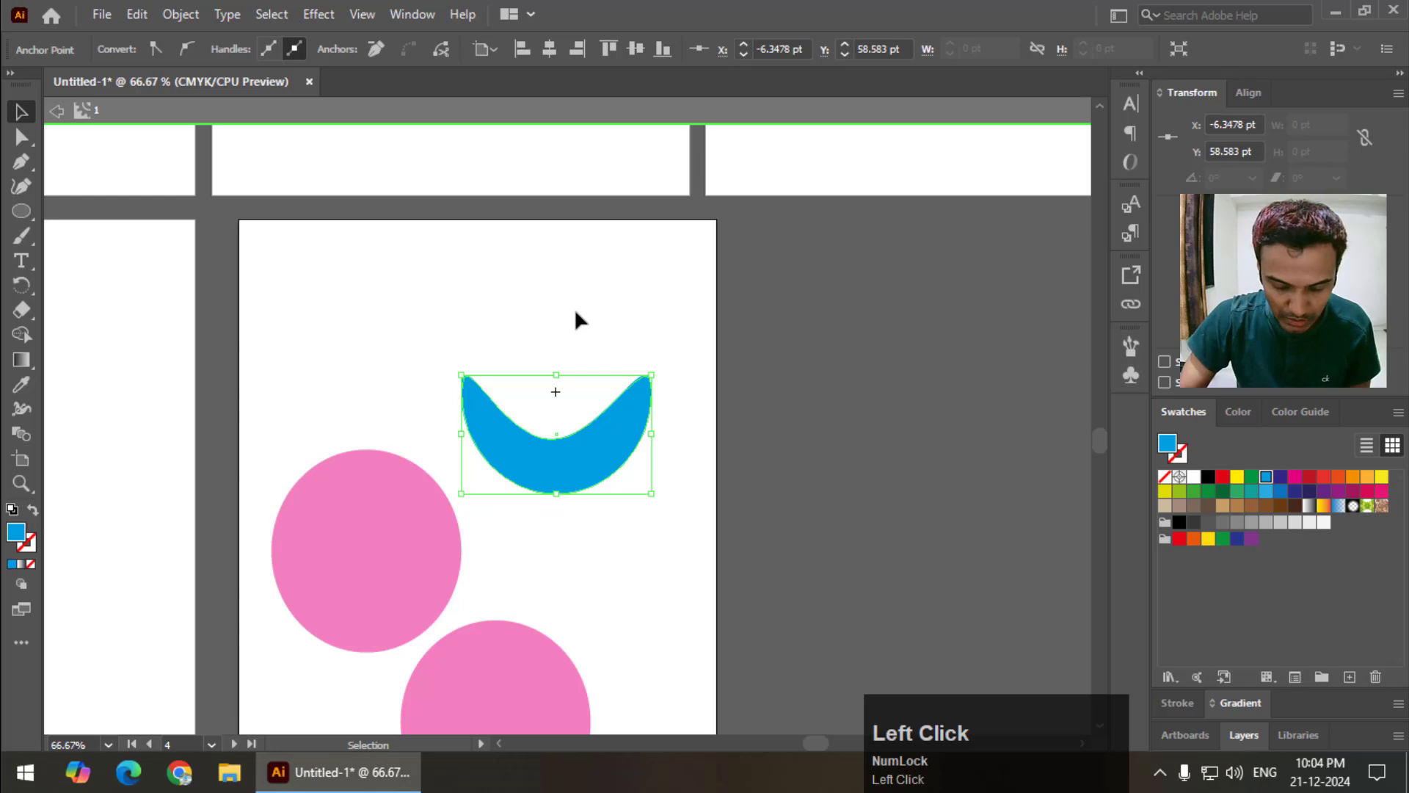
pyautogui.scroll(-2, 574, 308)
pyautogui.scroll(1, 132, 195)
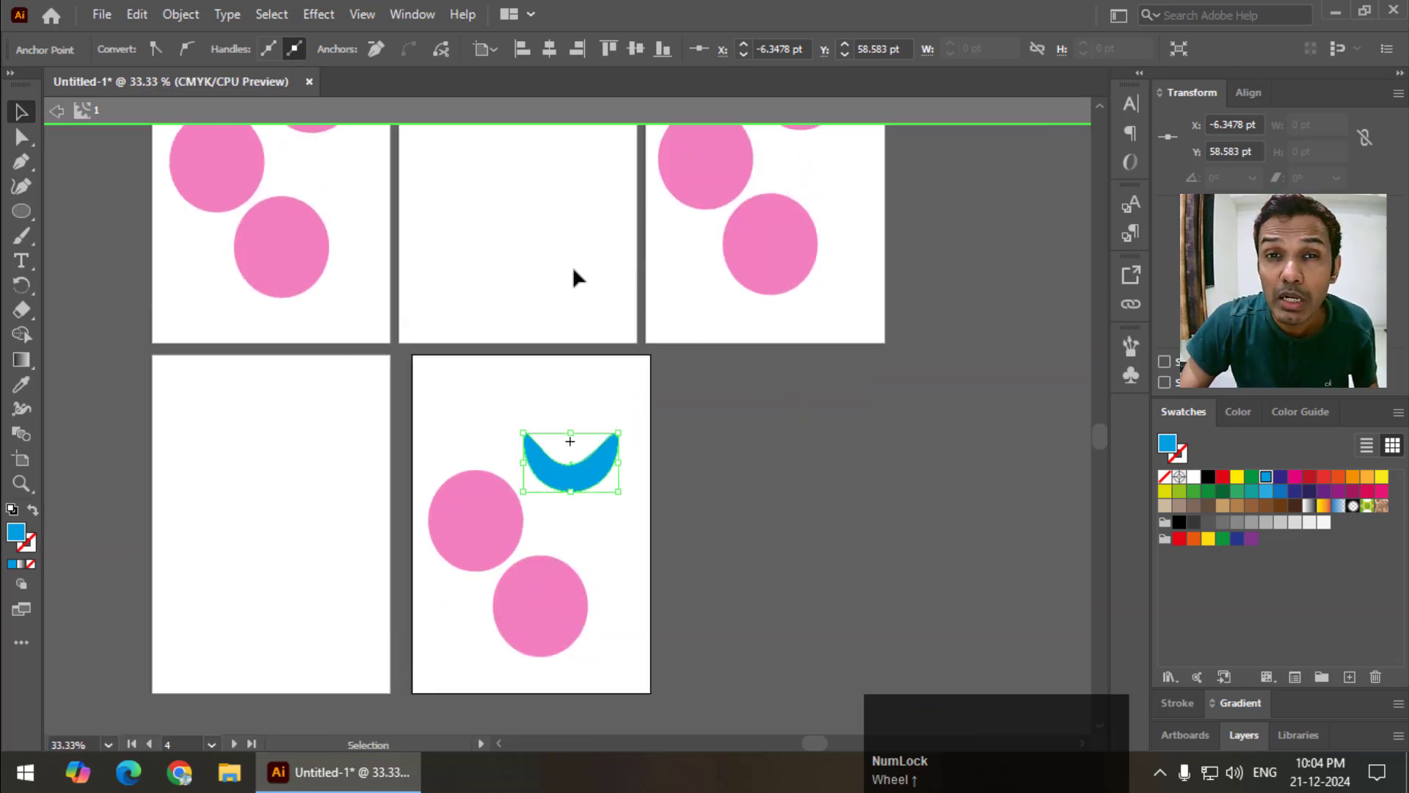
pyautogui.click(57, 110)
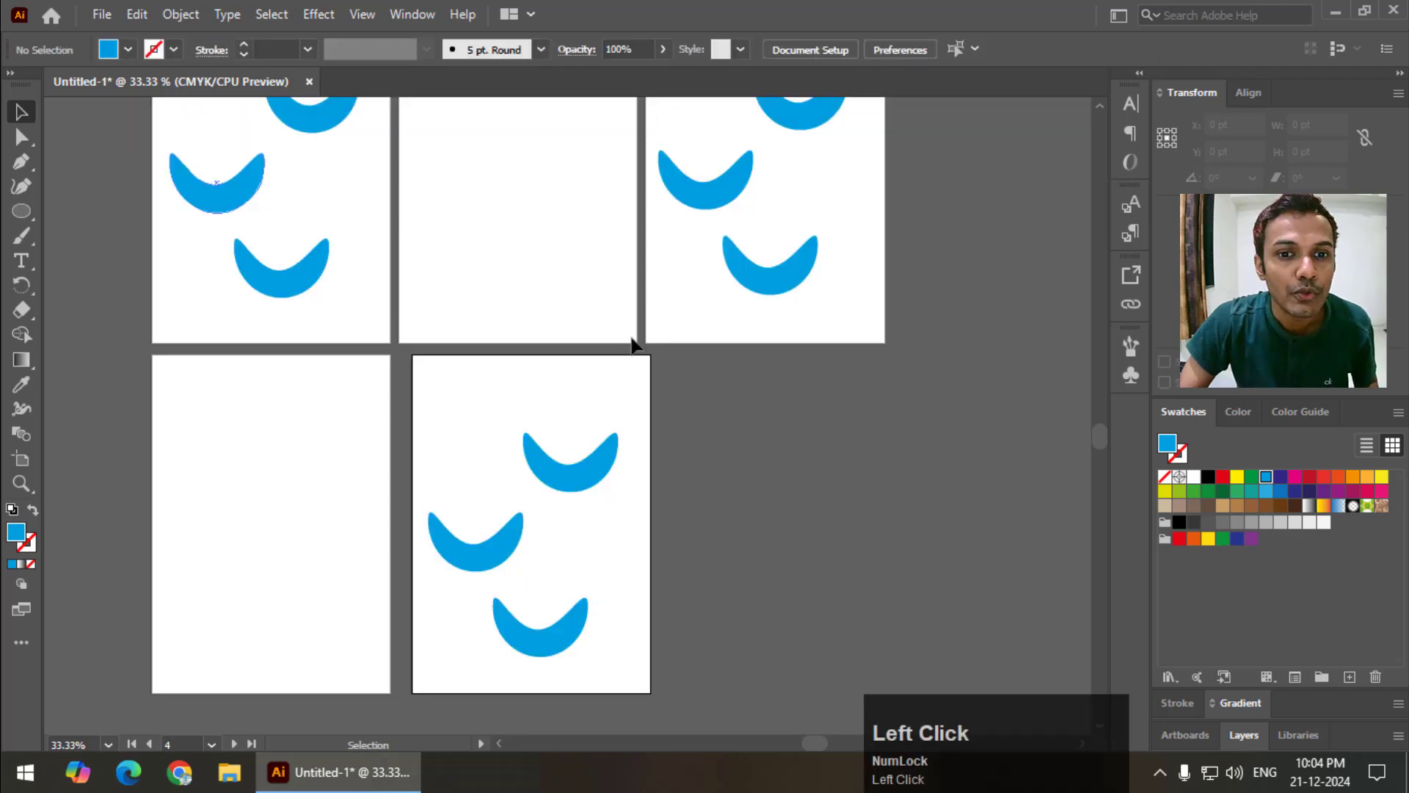
pyautogui.scroll(3, 478, 212)
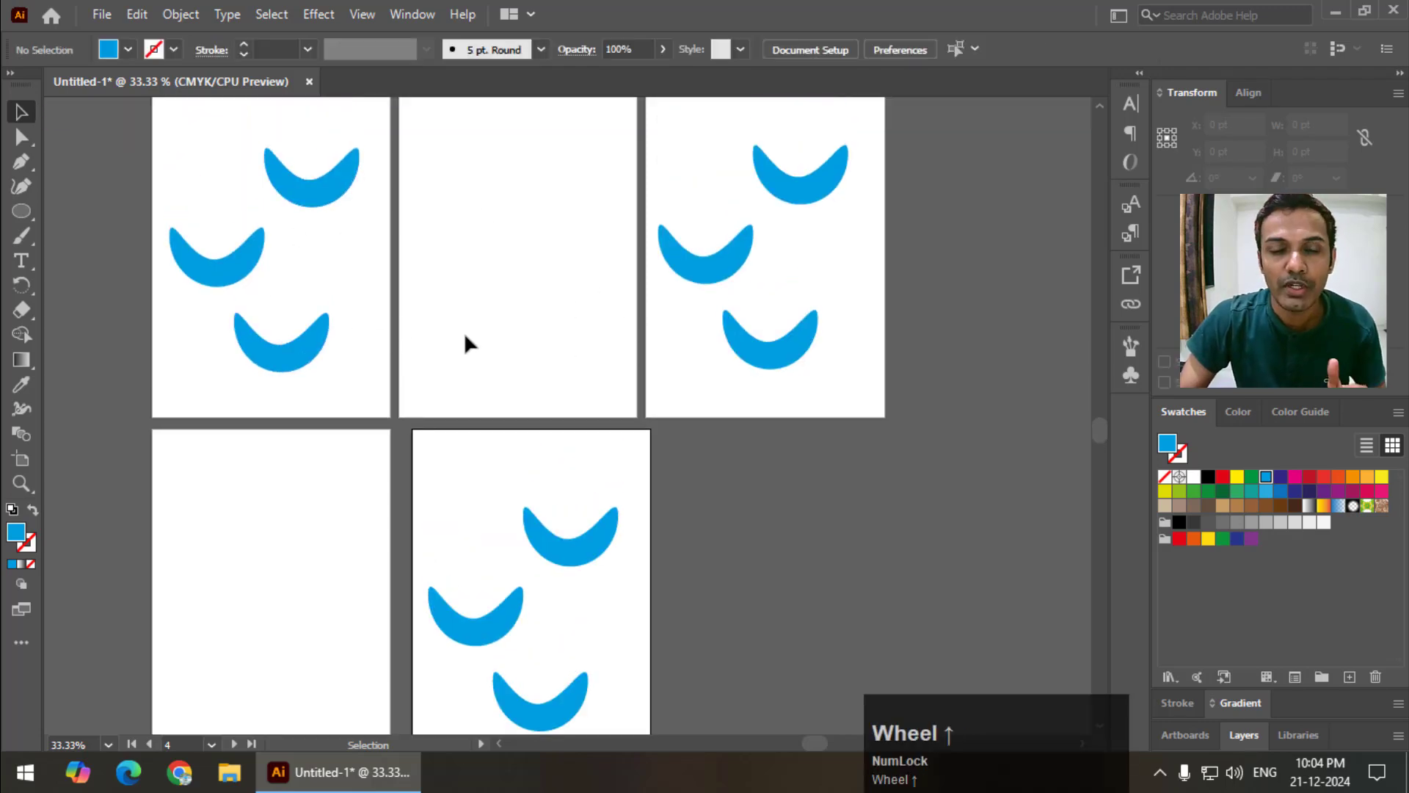
pyautogui.scroll(-1, 488, 341)
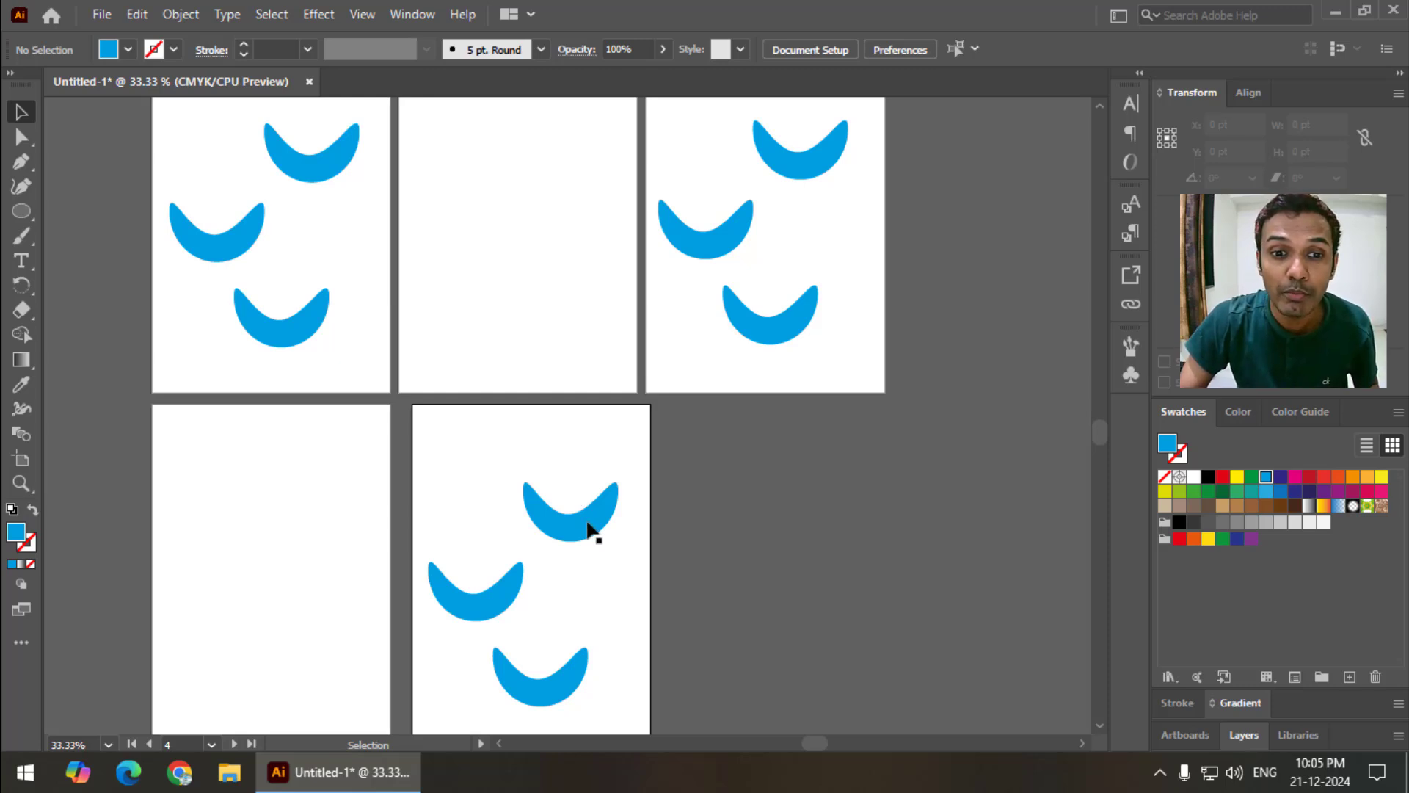
pyautogui.scroll(1, 591, 527)
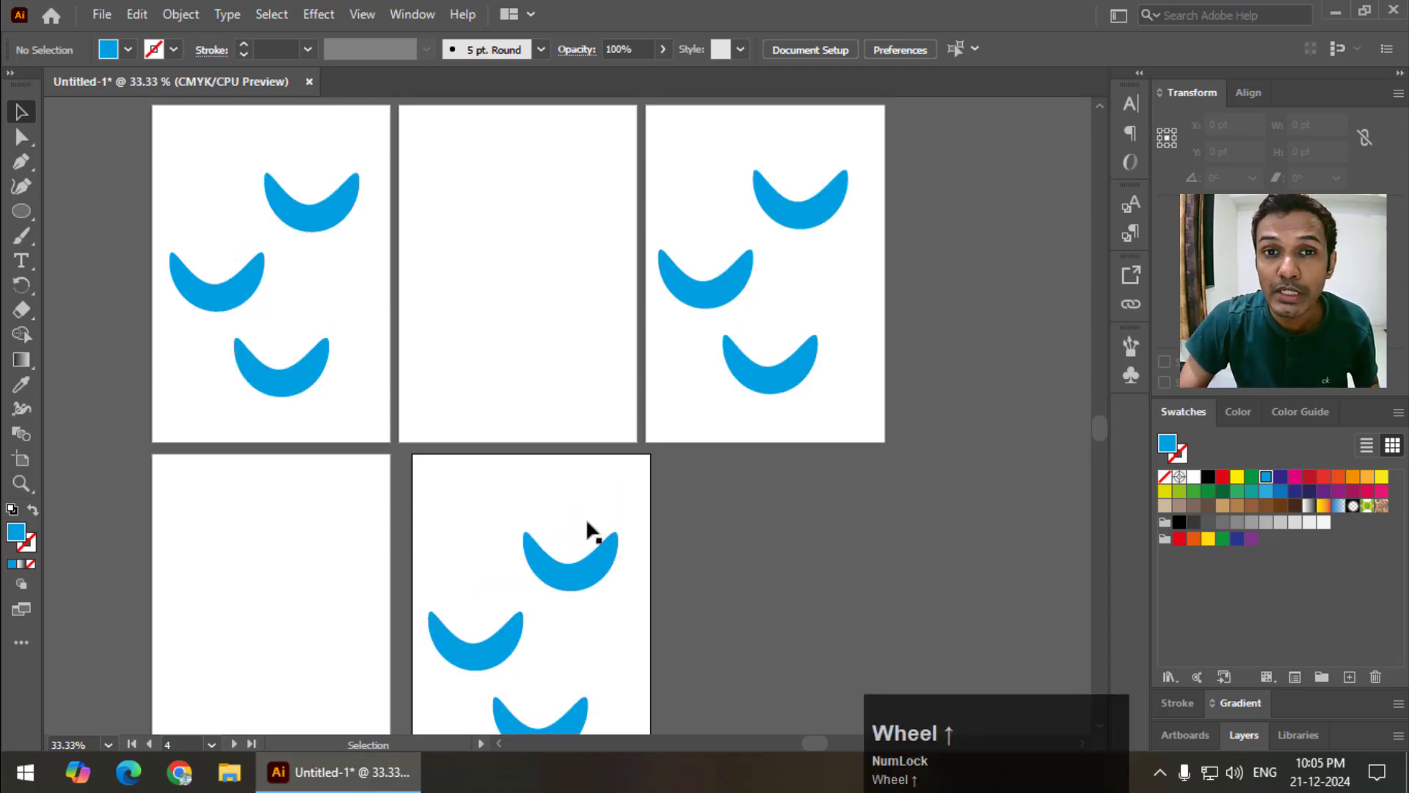
pyautogui.click(336, 221)
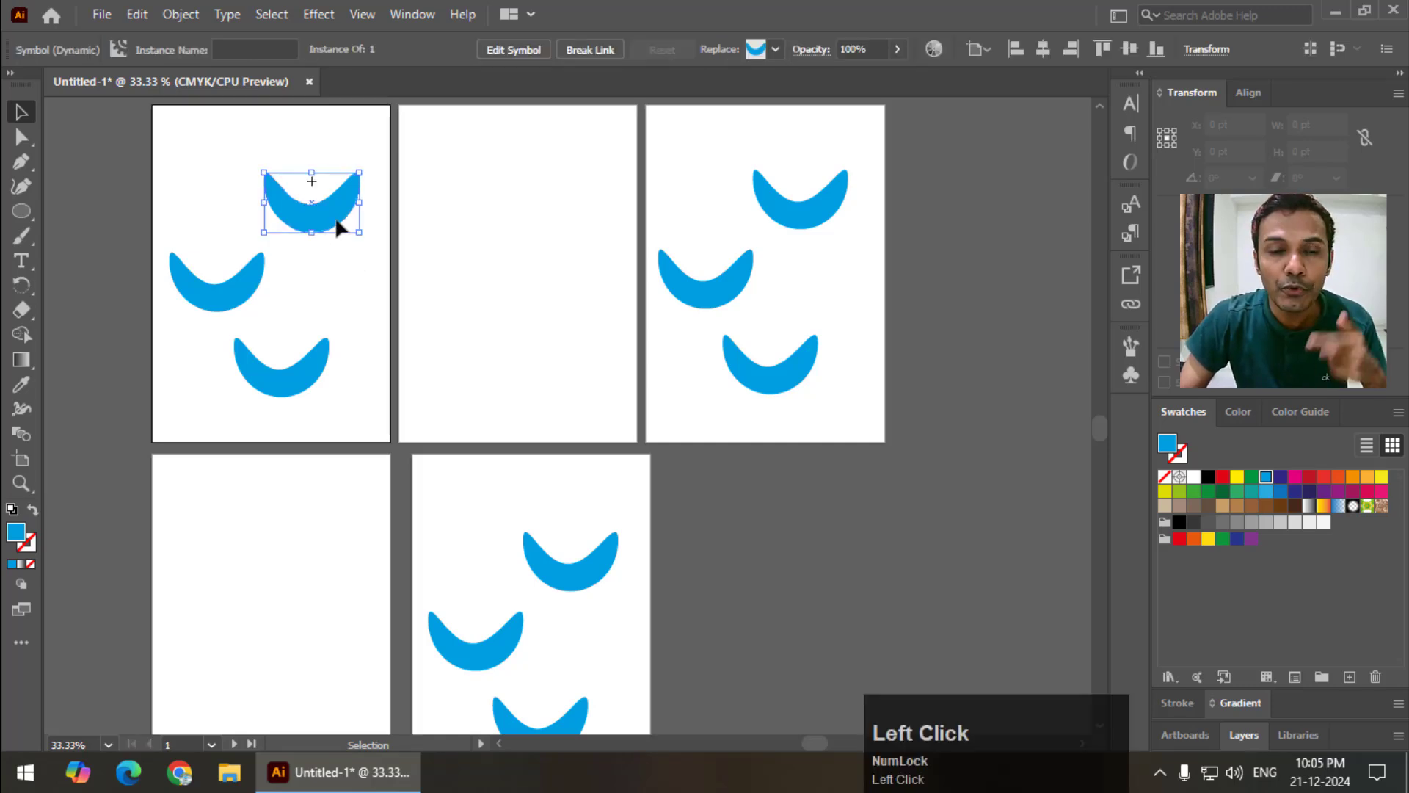
pyautogui.scroll(1, 454, 251)
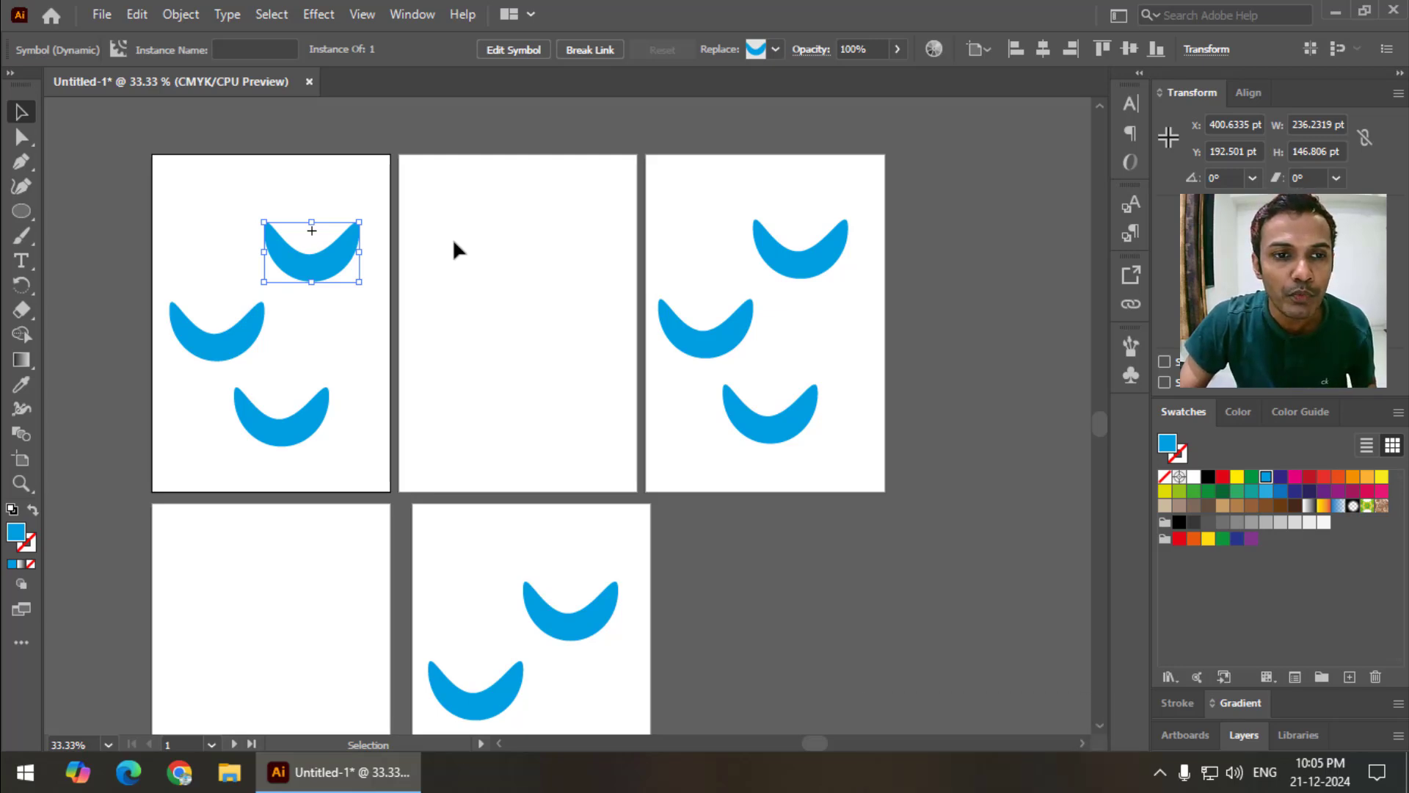
pyautogui.scroll(-1, 453, 251)
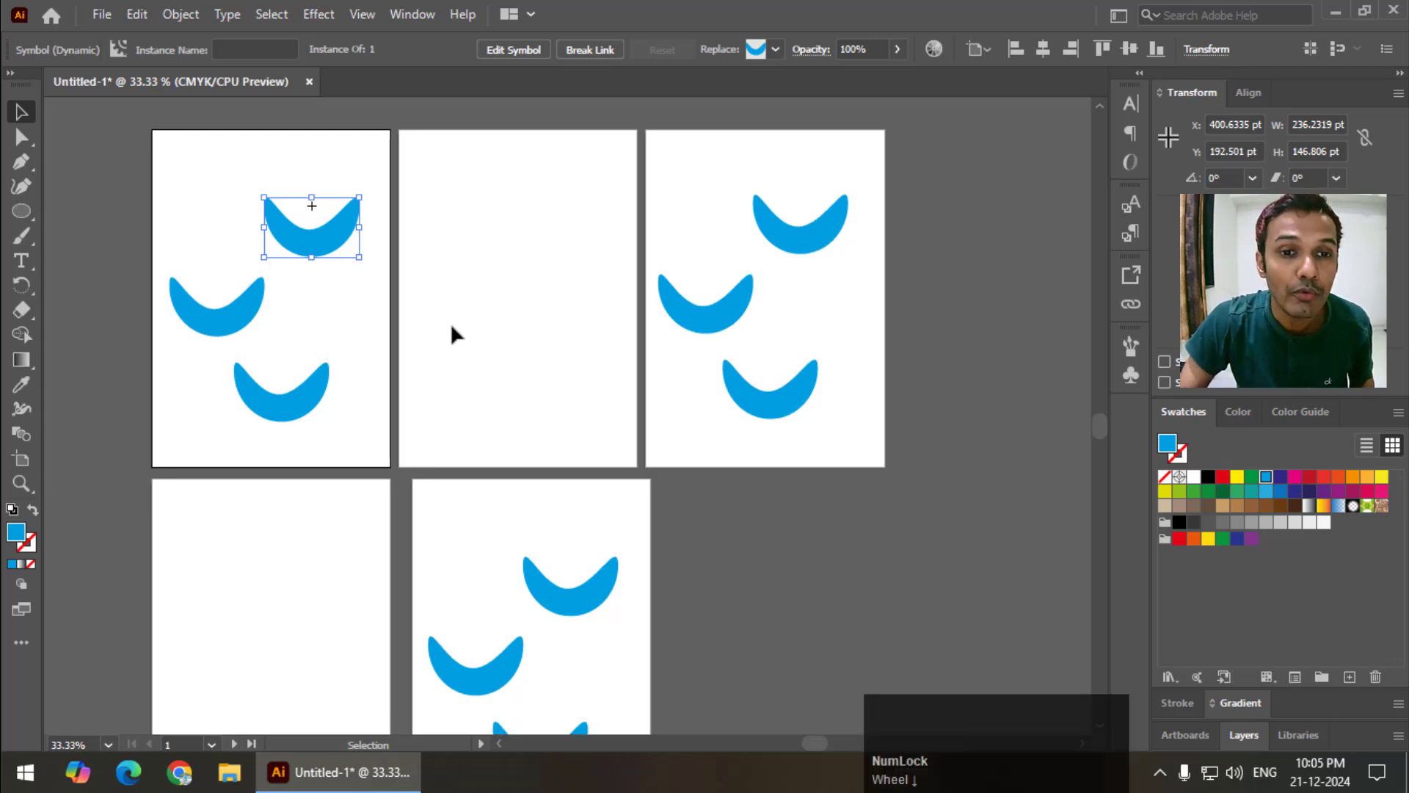
pyautogui.hscroll(-5, 451, 323)
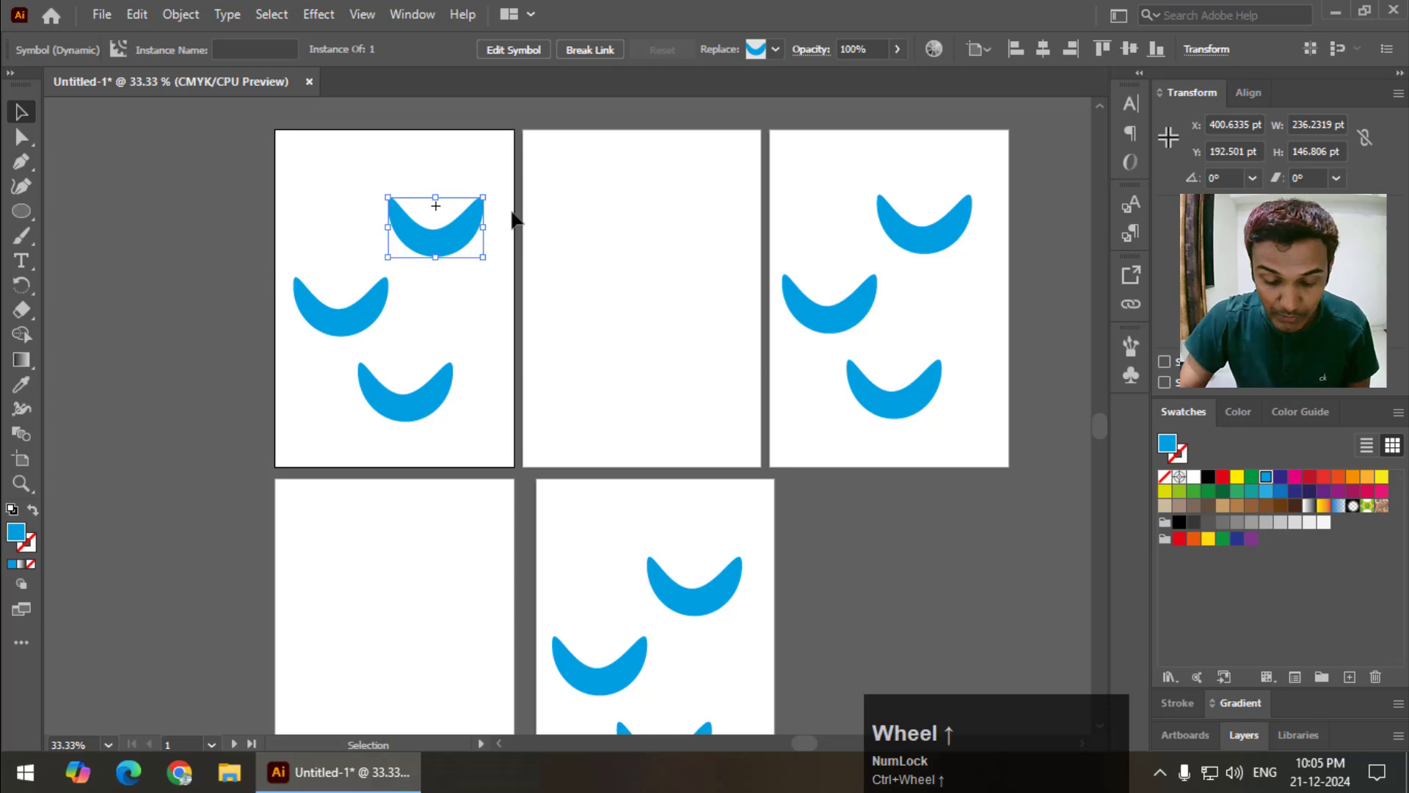
# Place a line of point text above the crescents on Artboard 1 and set its font size to 32 pt.
pyautogui.press('Escape')
pyautogui.hotkey('ctrl', '=')
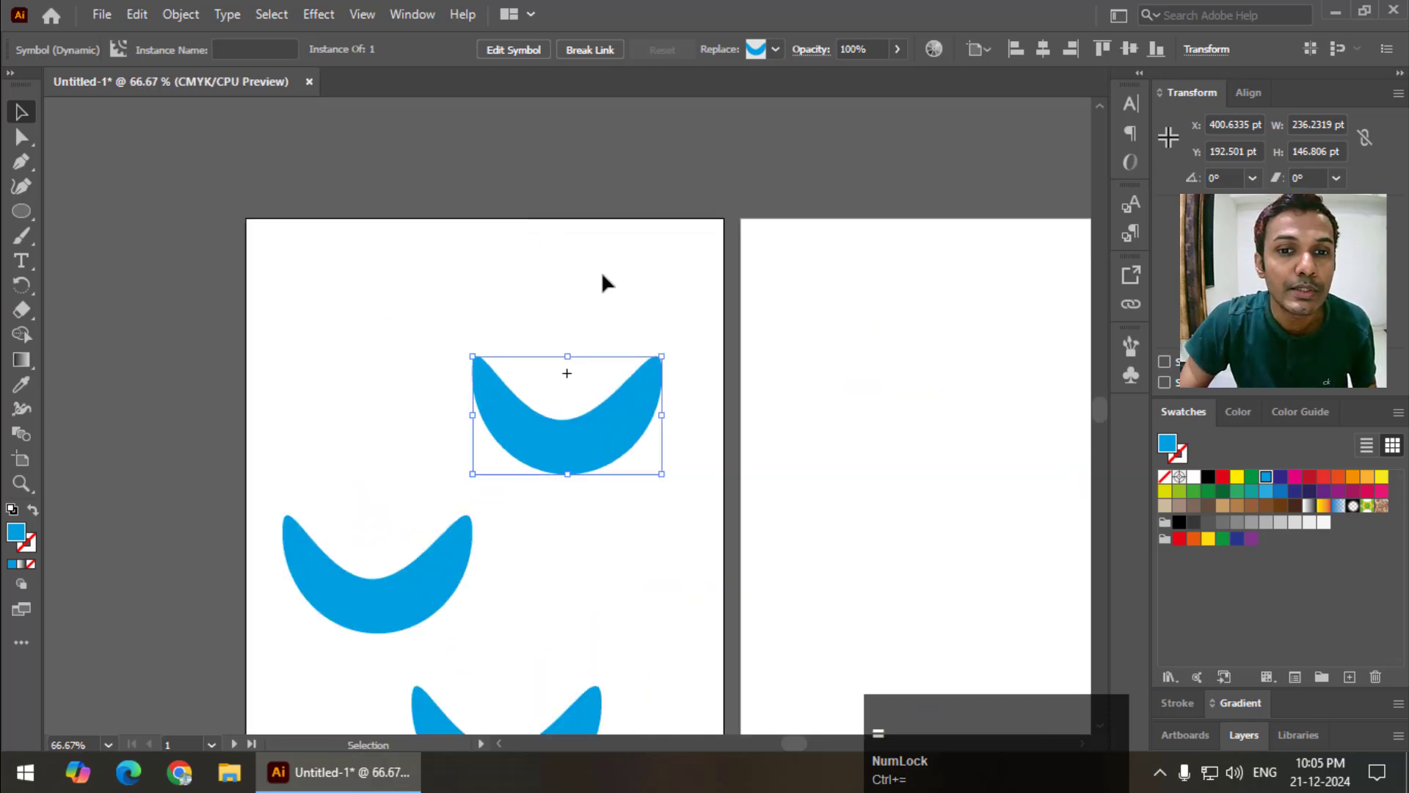
pyautogui.scroll(-3, 602, 276)
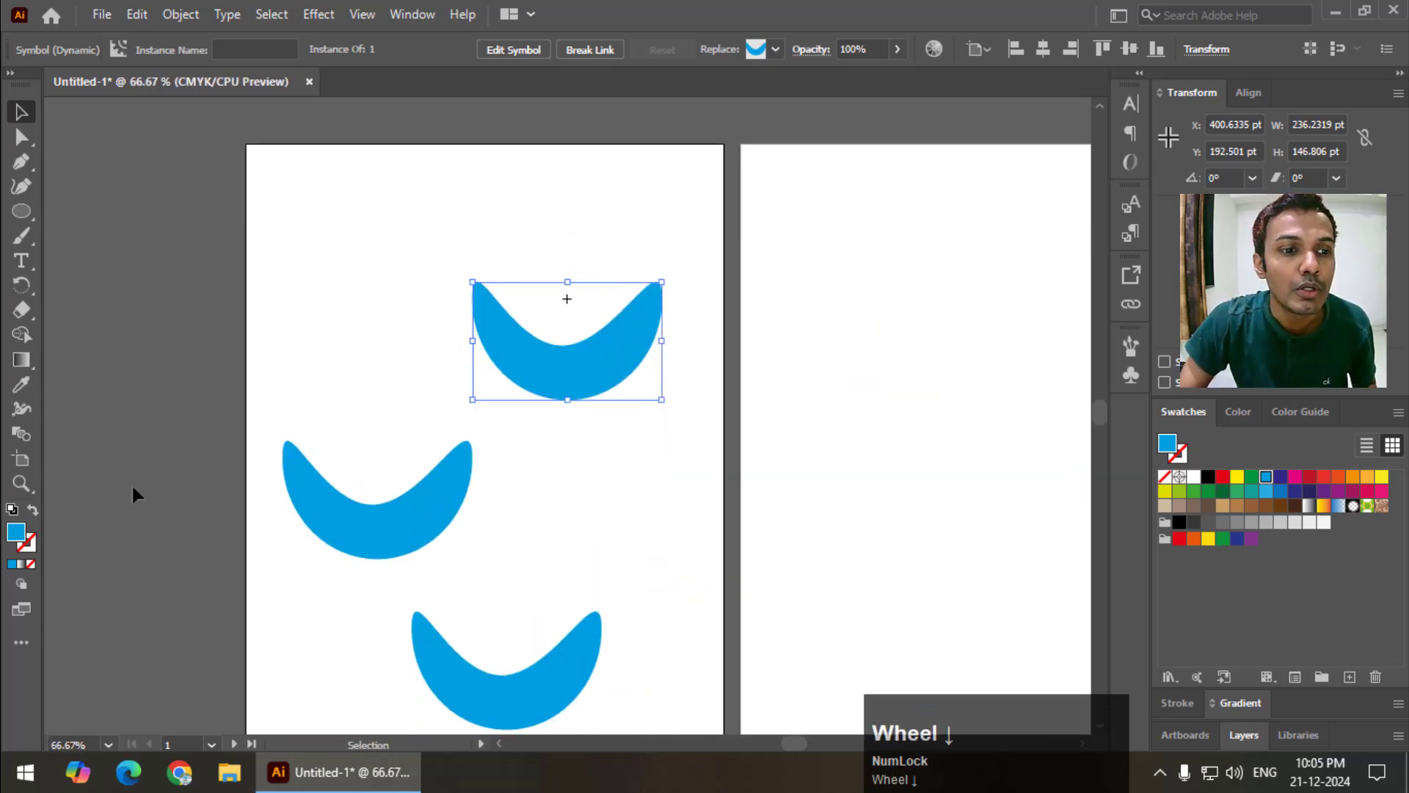
pyautogui.click(20, 263)
pyautogui.scroll(1, 352, 258)
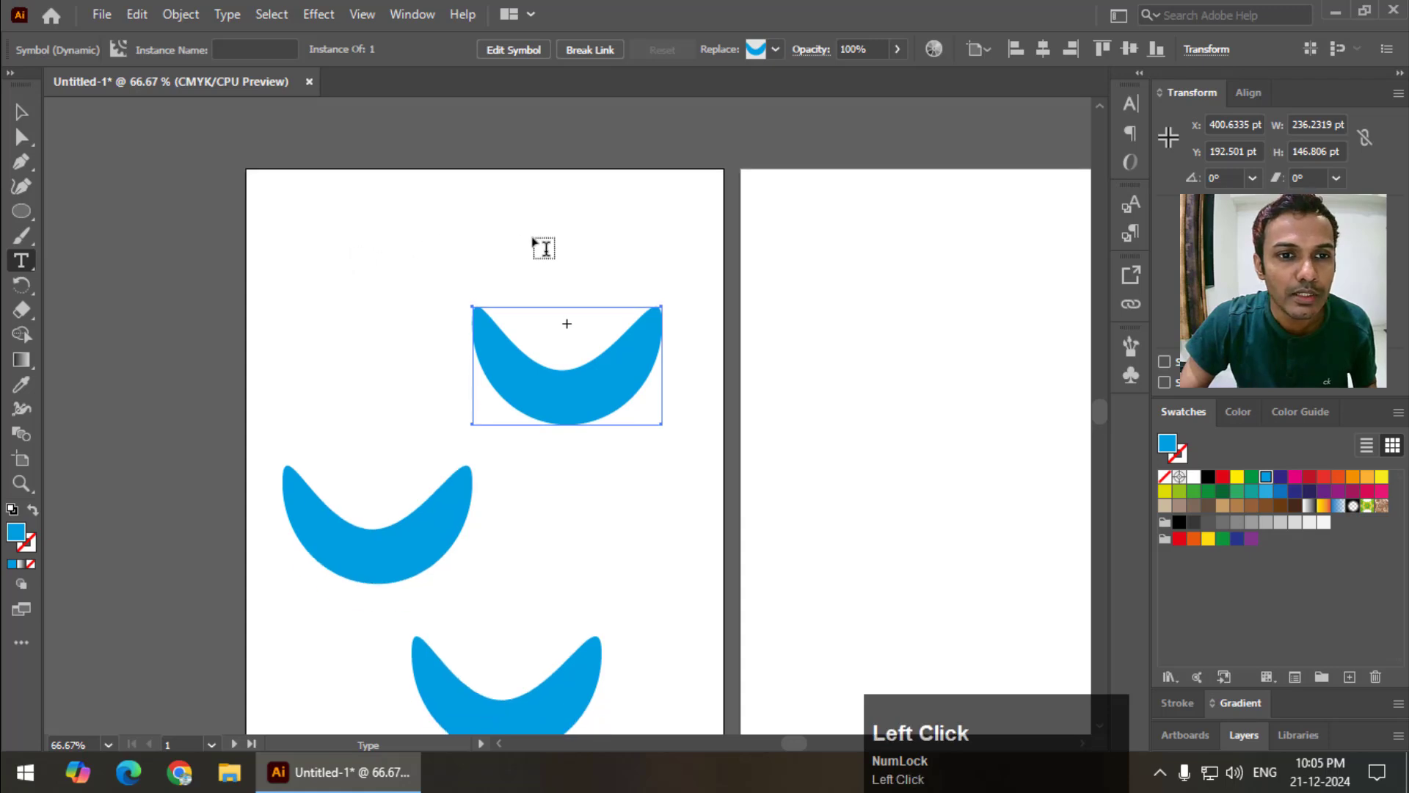
pyautogui.click(411, 220)
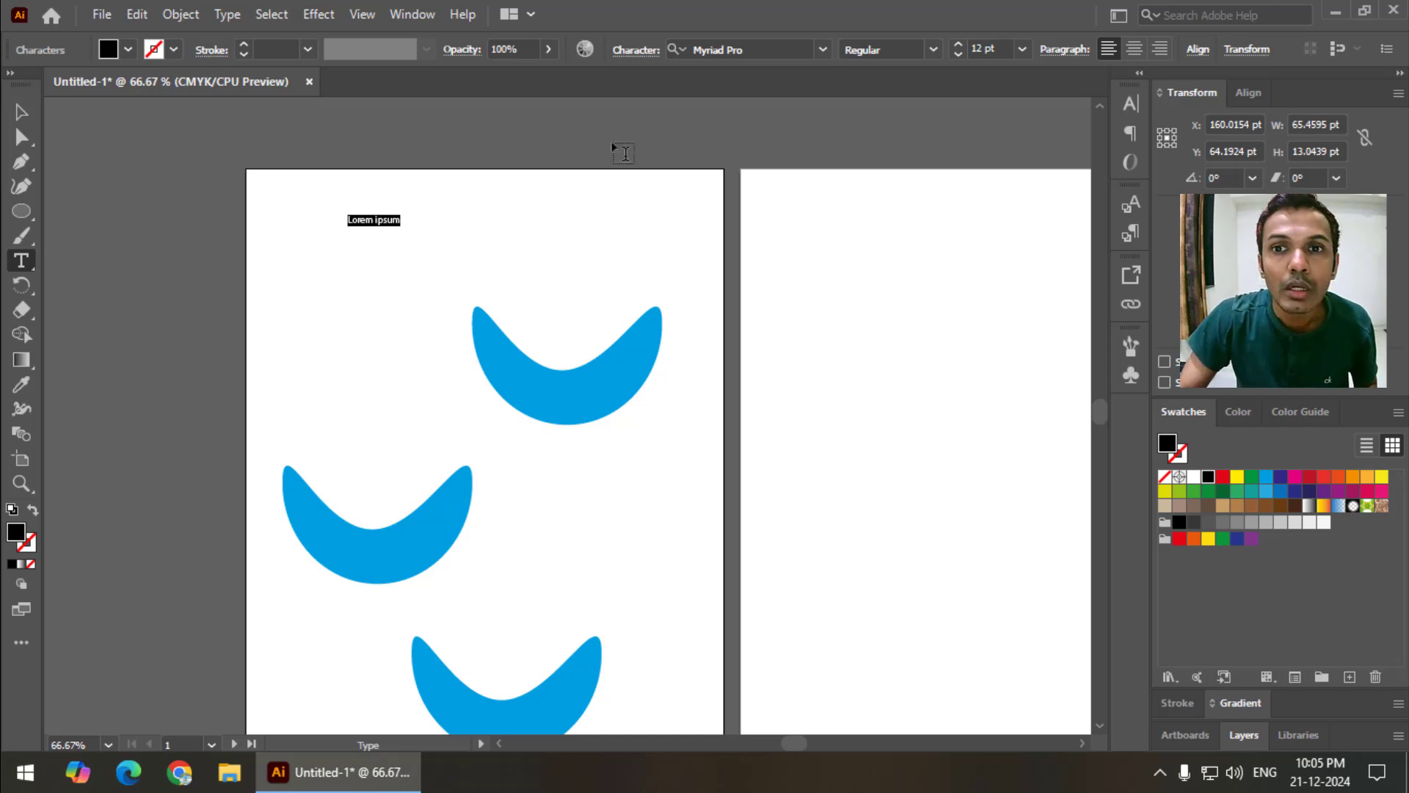
pyautogui.click(959, 41)
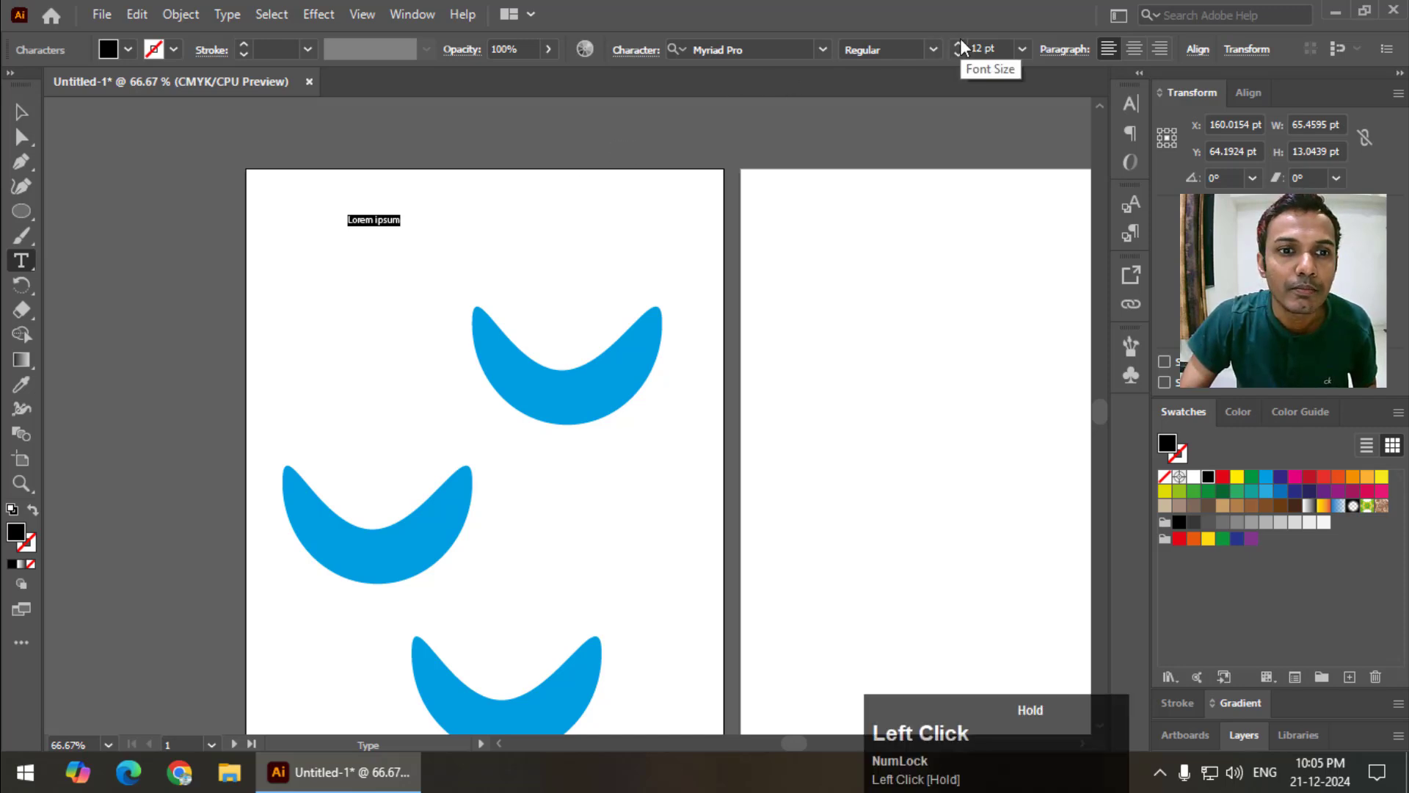
pyautogui.click(961, 44)
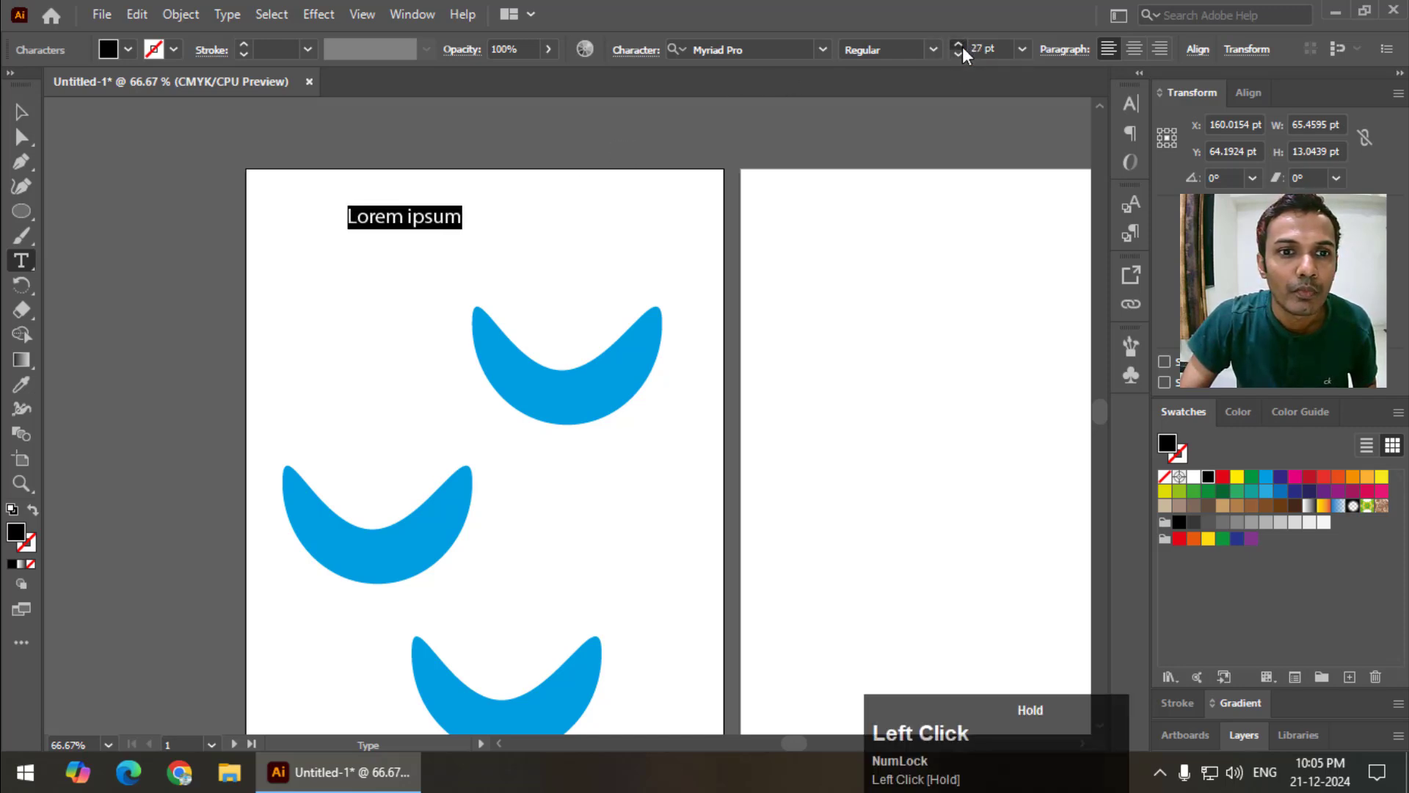
# Replace the placeholder text on Artboard 1 with "Graphics Den".
pyautogui.click(566, 233)
pyautogui.hotkey('ctrl', 'a')
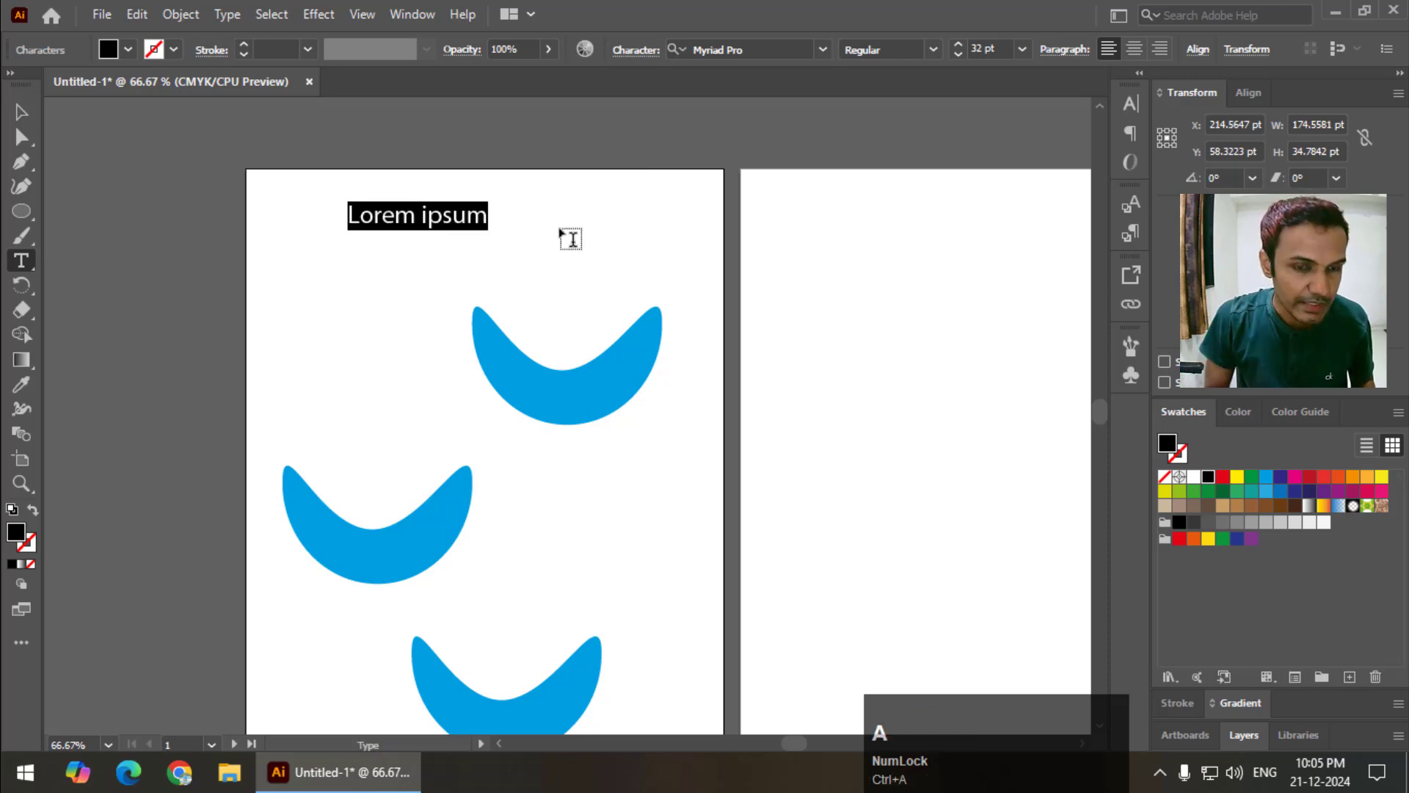
pyautogui.write('Graphic')
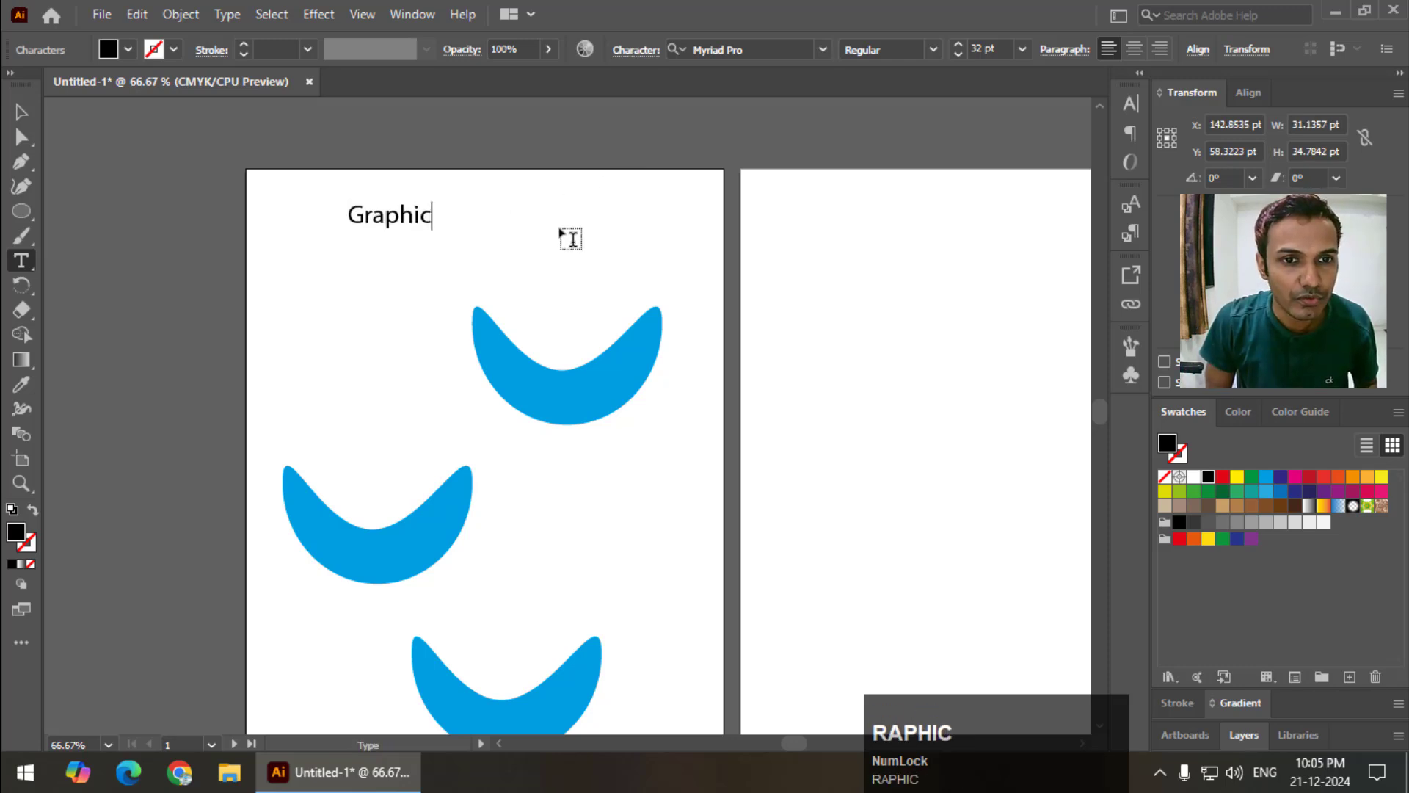
pyautogui.write('s Den')
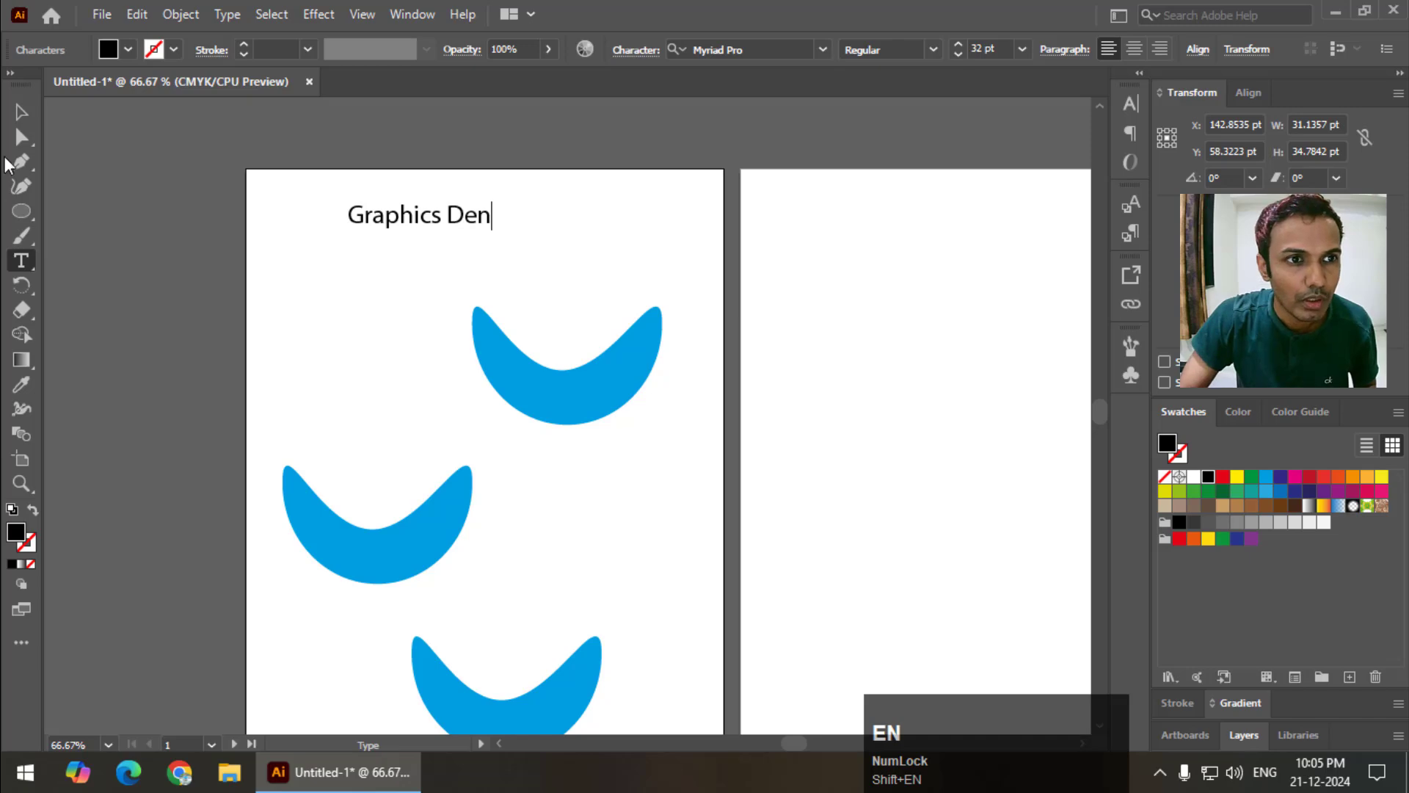
# Set the "Graphics Den" title's font to Montserrat ExtraBold and shift it right to about X 278 pt.
pyautogui.click(25, 108)
pyautogui.click(474, 221)
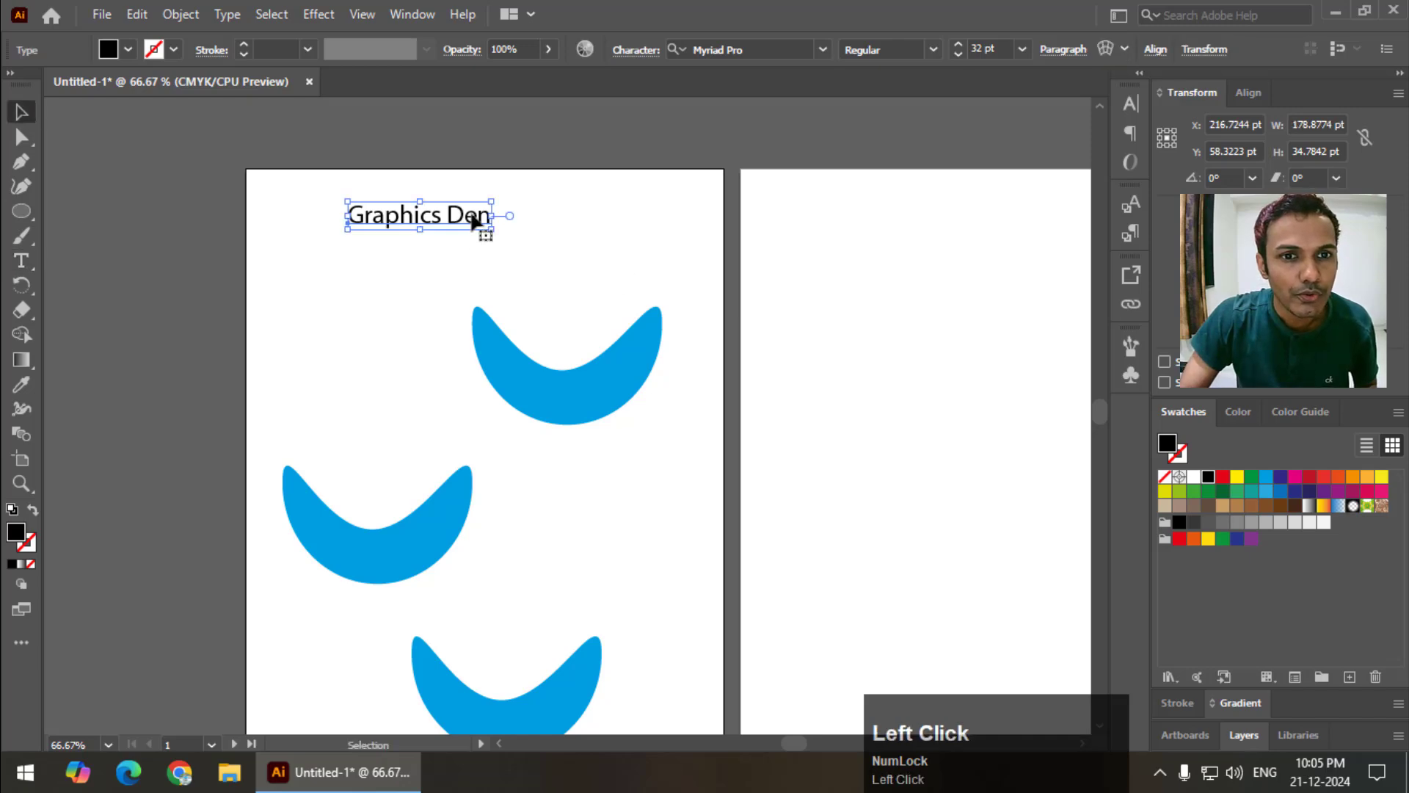
pyautogui.click(783, 47)
pyautogui.write('mont')
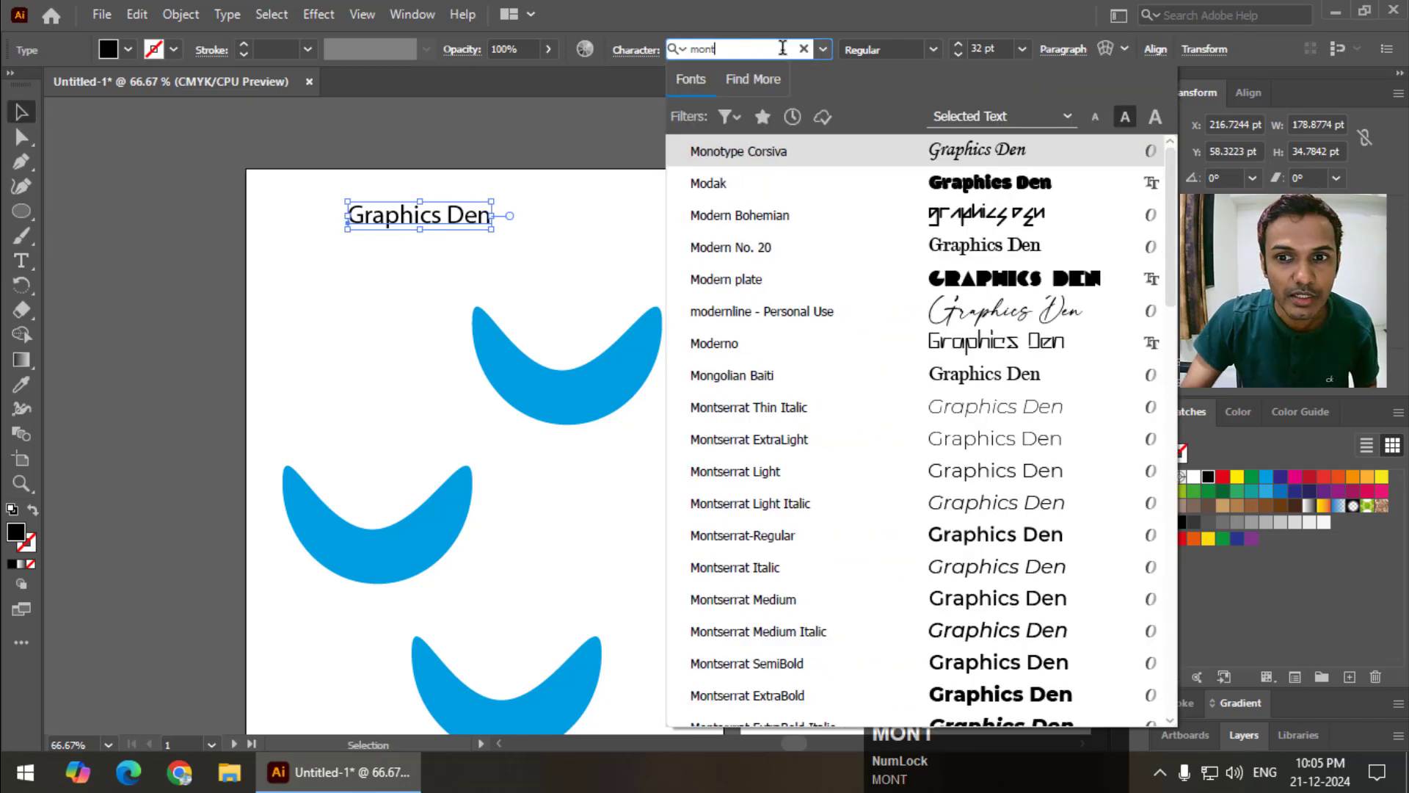
pyautogui.scroll(-3, 917, 433)
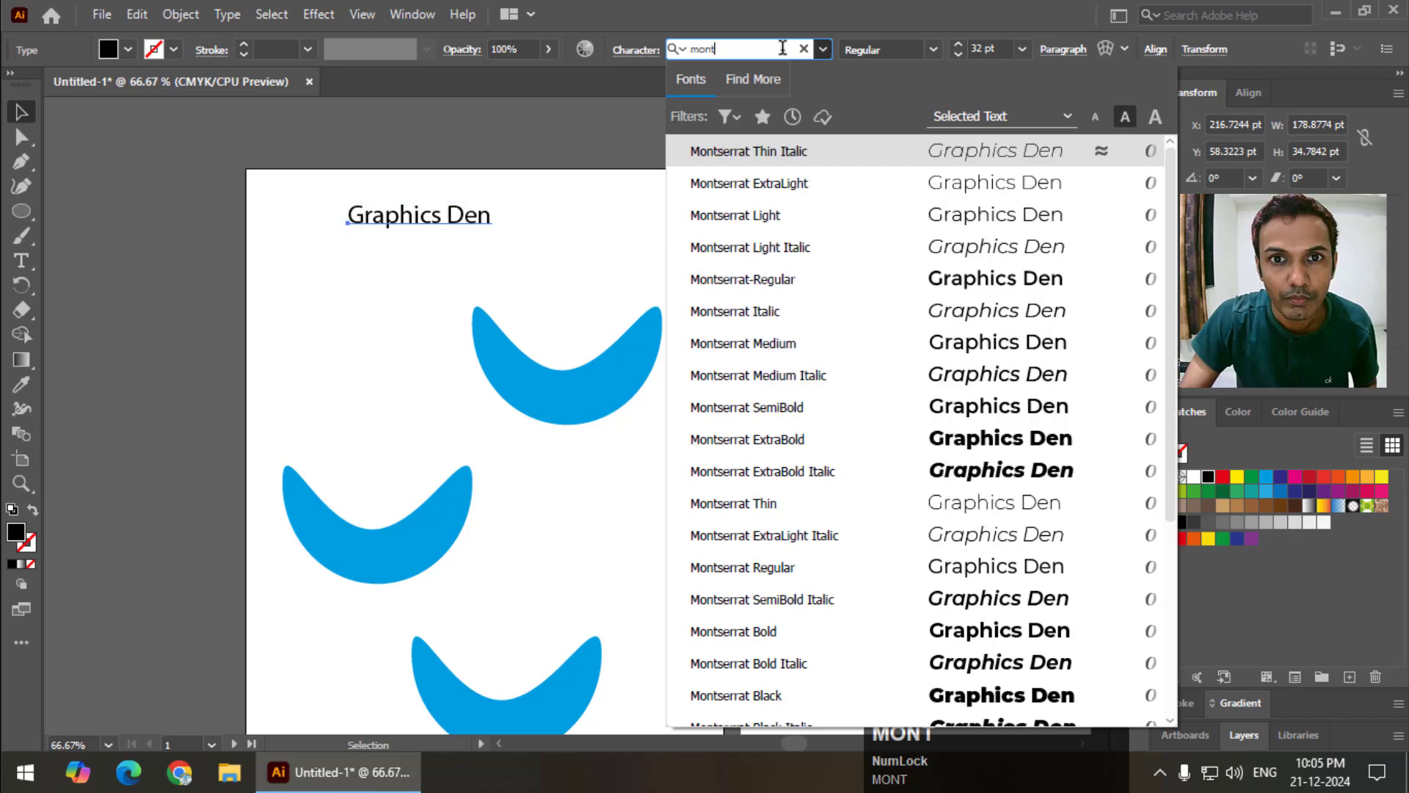
pyautogui.click(1076, 440)
pyautogui.moveTo(440, 217); pyautogui.dragTo(471, 219)
# Convert the "Graphics Den" title into a dynamic Movie Clip symbol named GD.
pyautogui.click(1128, 375)
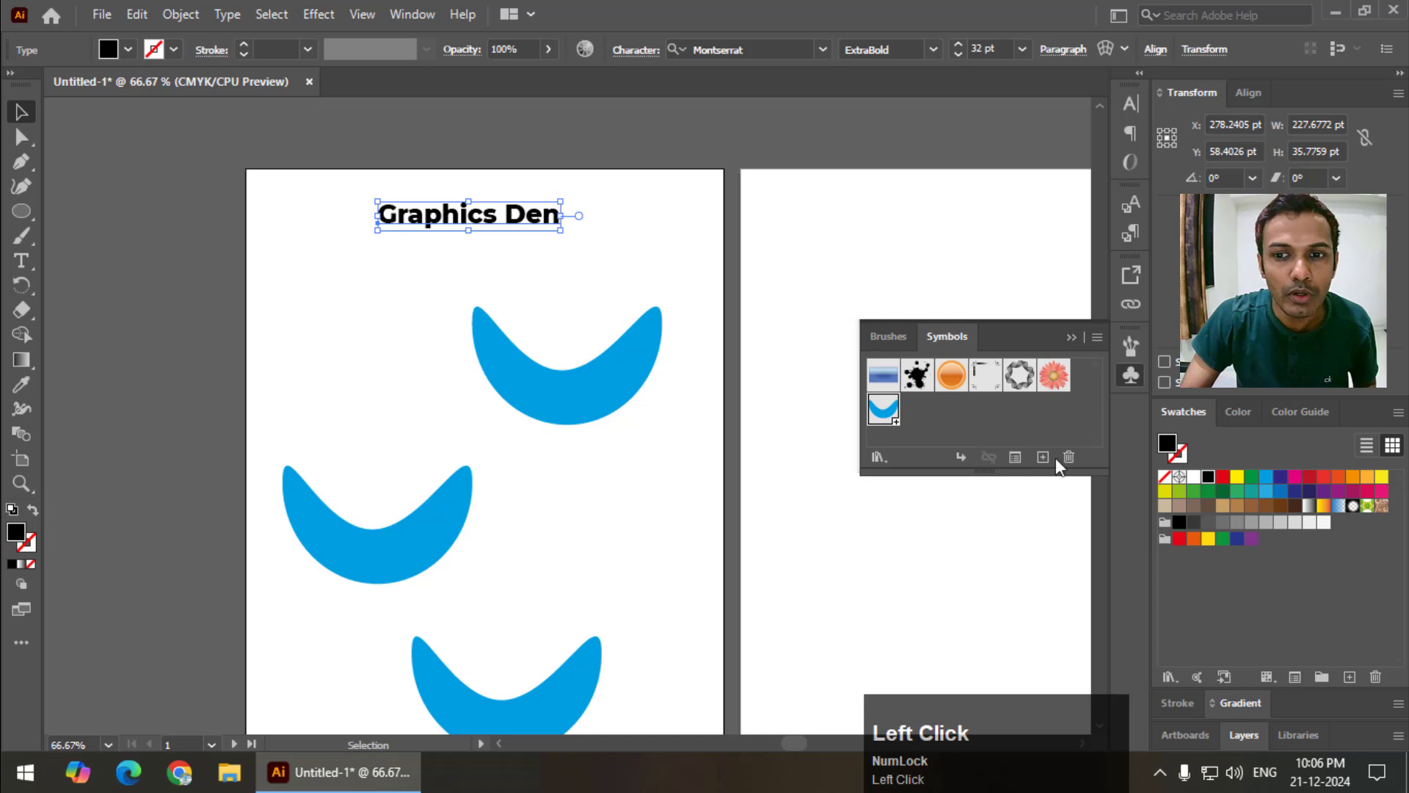
pyautogui.press('F8')
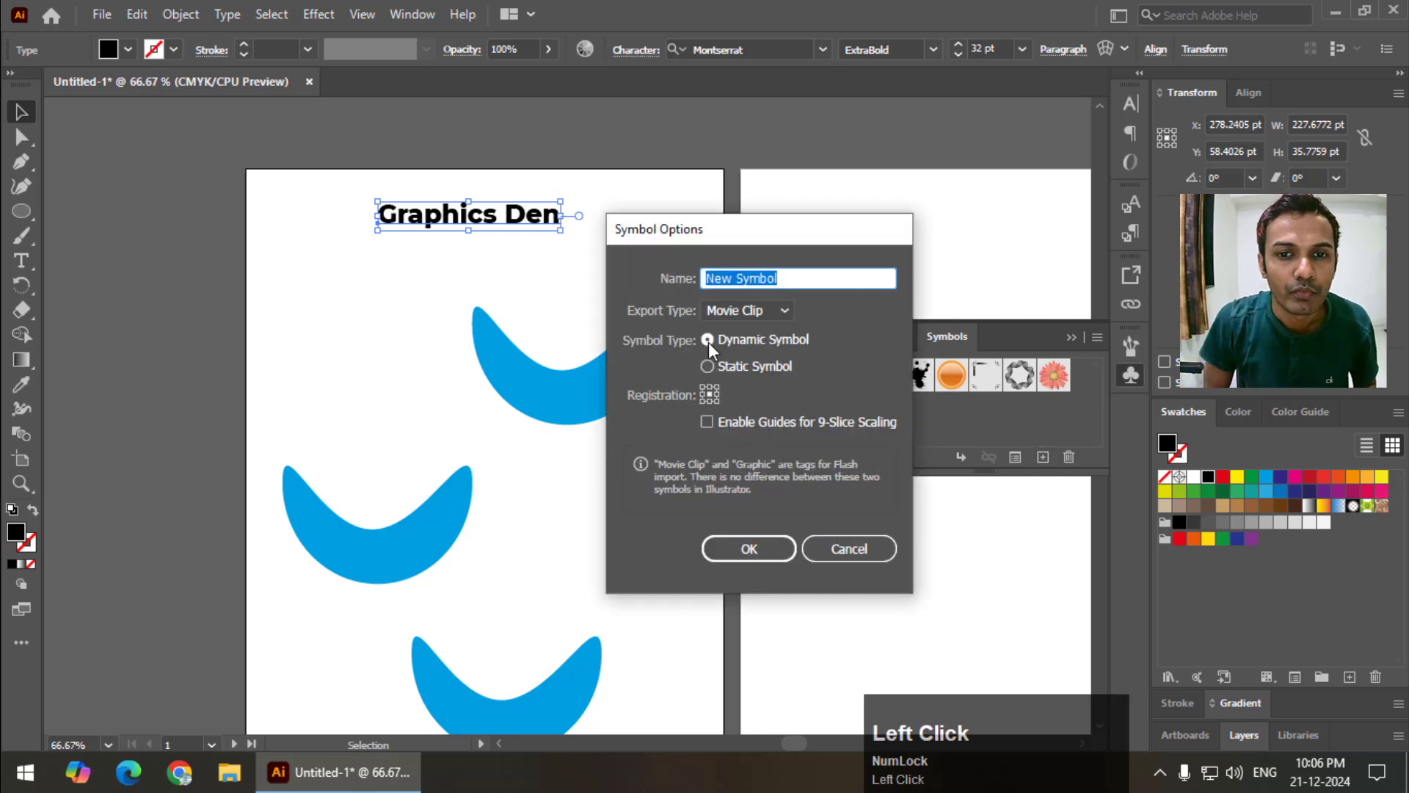
pyautogui.write('GD')
pyautogui.click(744, 548)
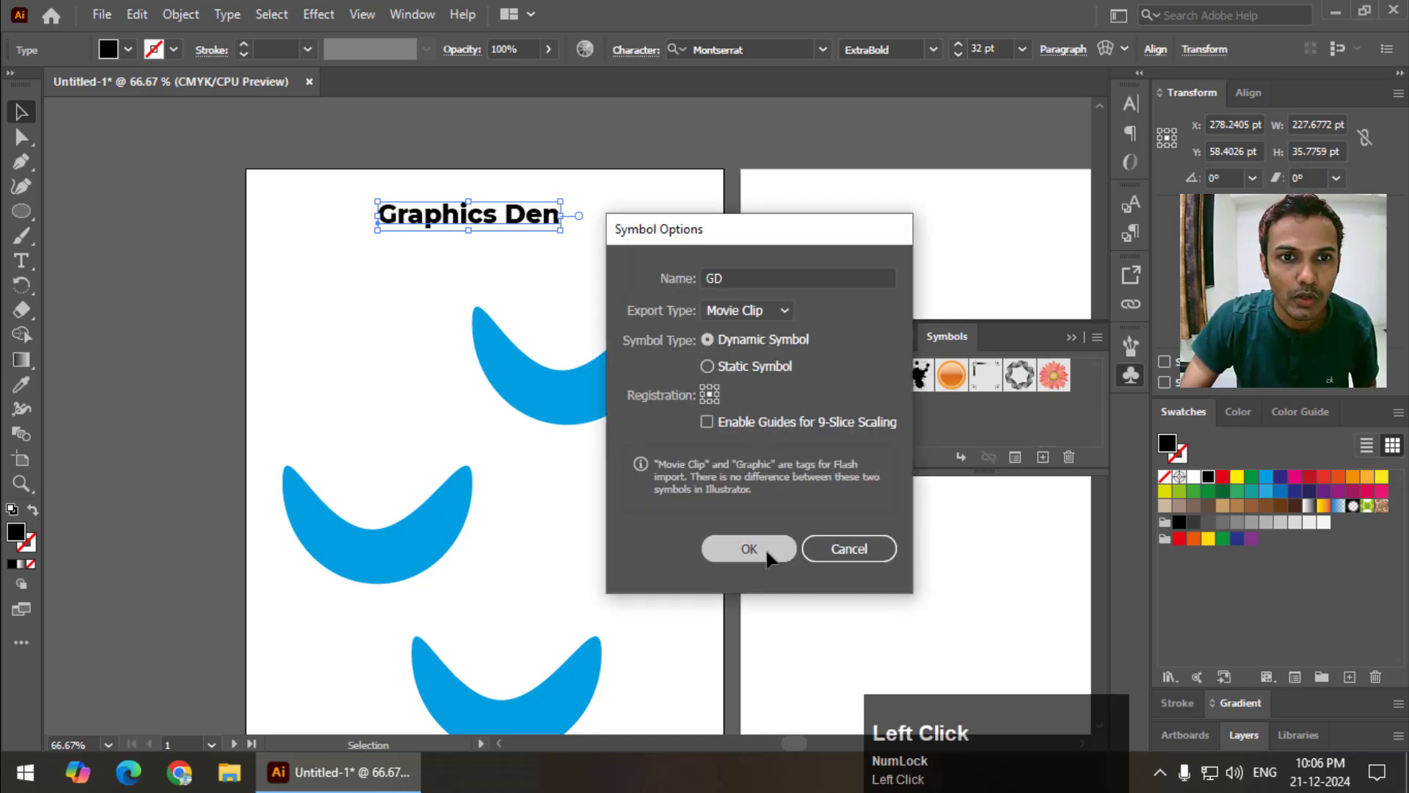
pyautogui.hotkey('ctrl', '-')
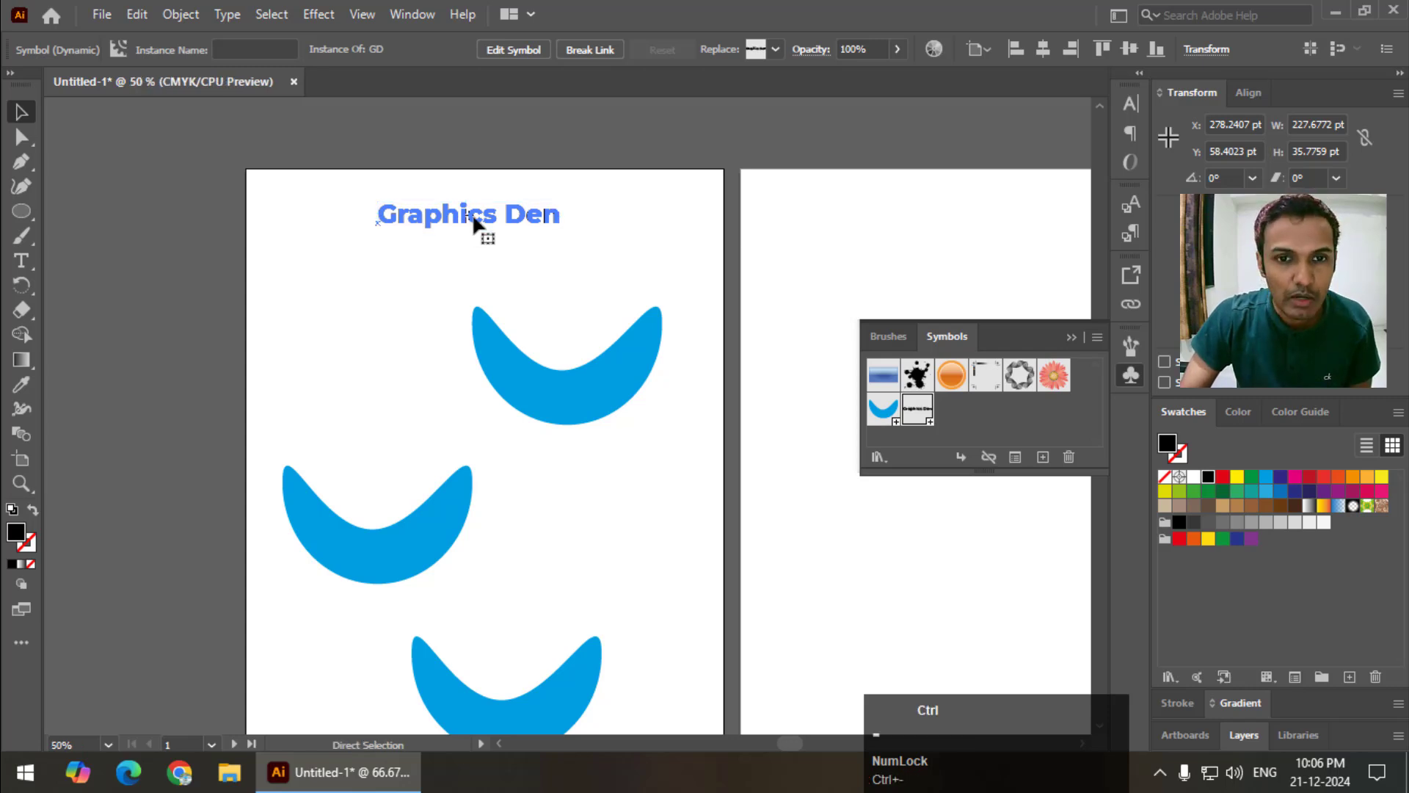
pyautogui.press('space')
pyautogui.moveTo(525, 267); pyautogui.dragTo(393, 125)
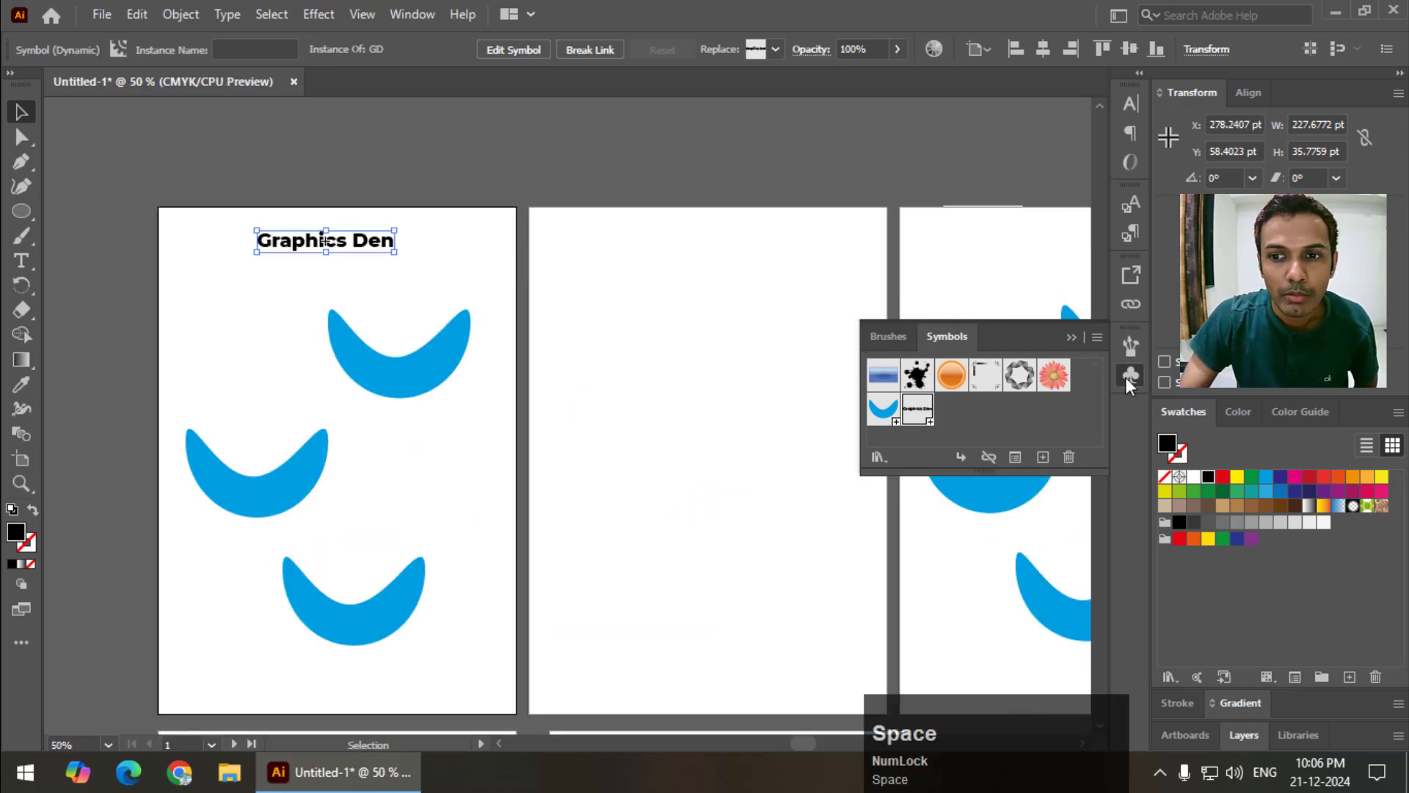
# Cut the "Graphics Den" symbol instance from Artboard 1 and paste it in the same position on all artboards.
pyautogui.click(1128, 376)
pyautogui.hotkey('ctrl', '-')
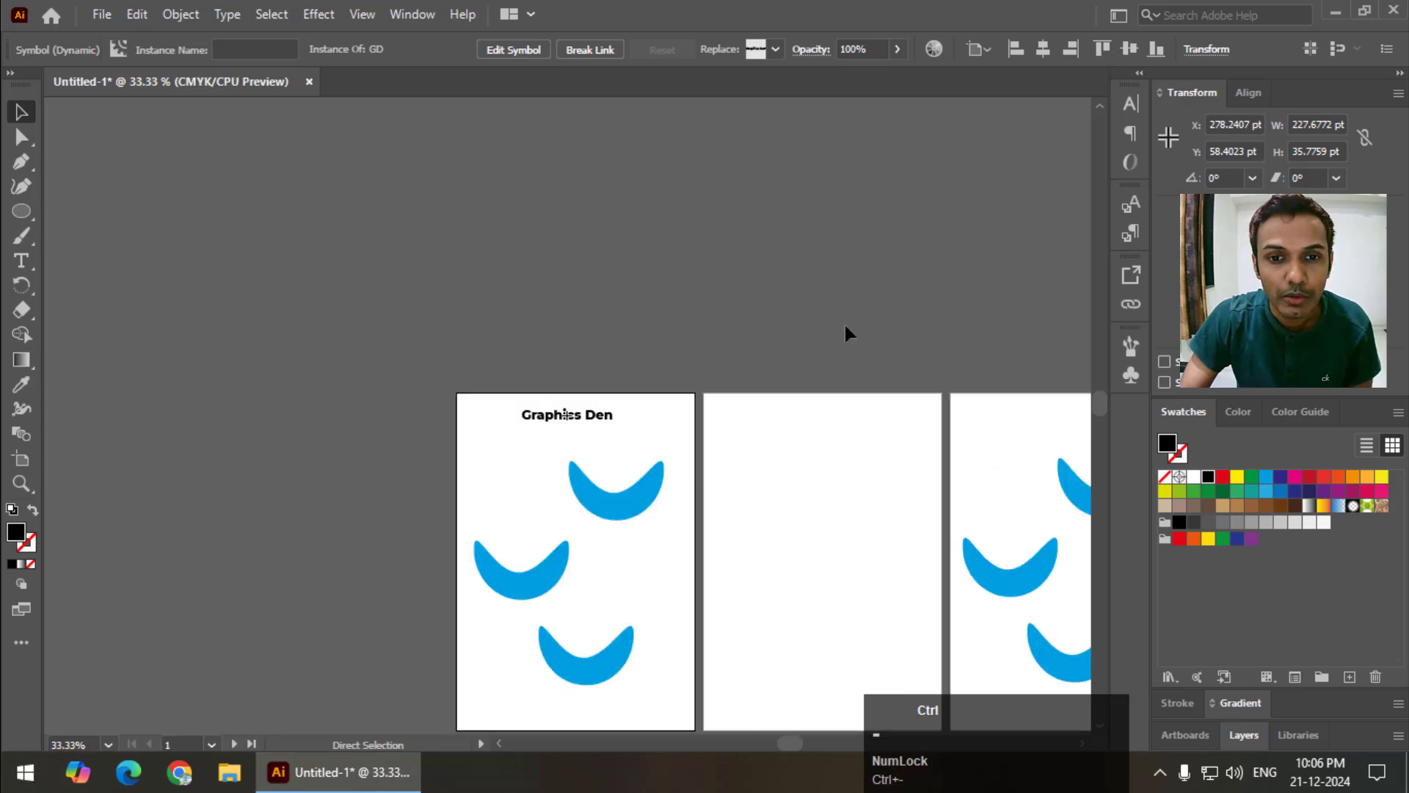
pyautogui.press('space')
pyautogui.moveTo(868, 466); pyautogui.dragTo(565, 261)
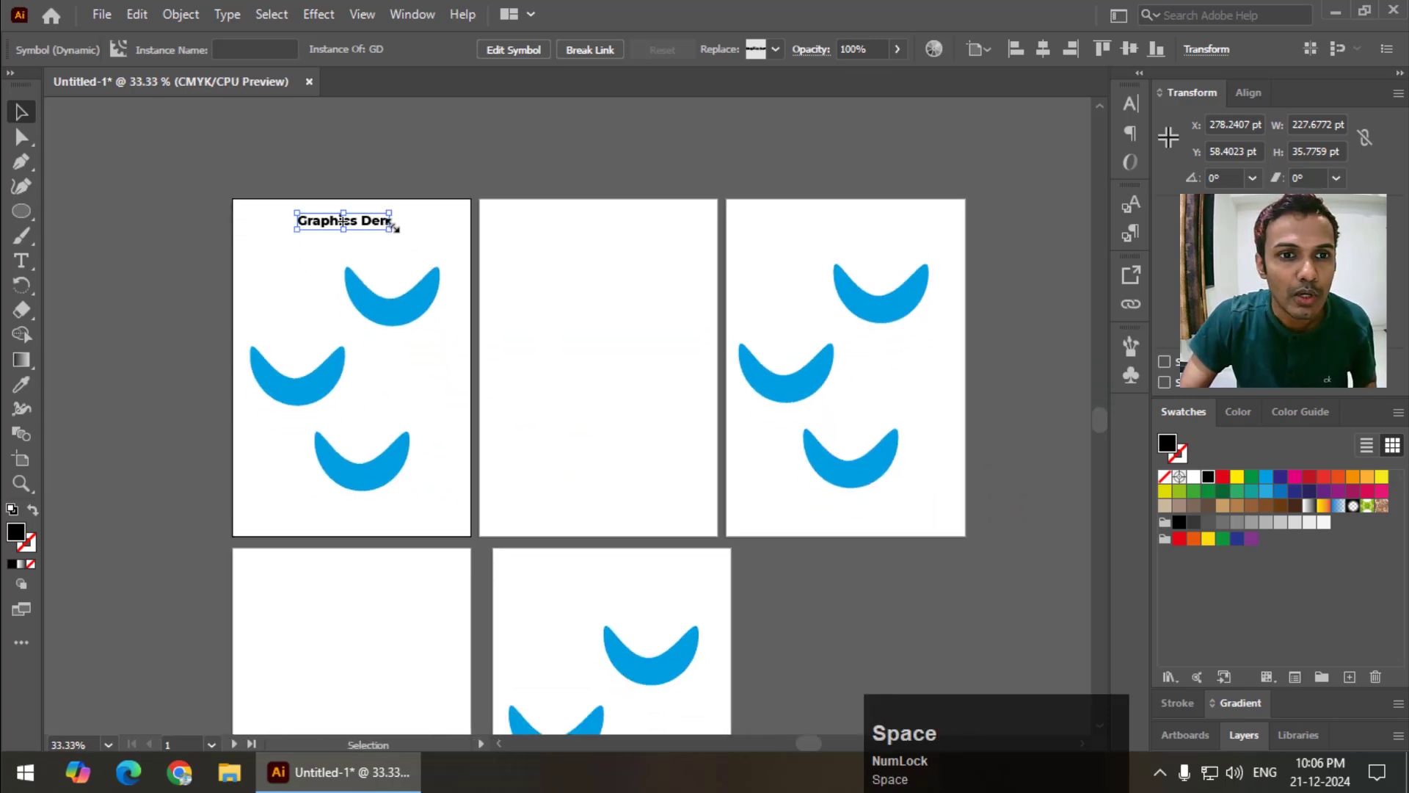
pyautogui.click(136, 20)
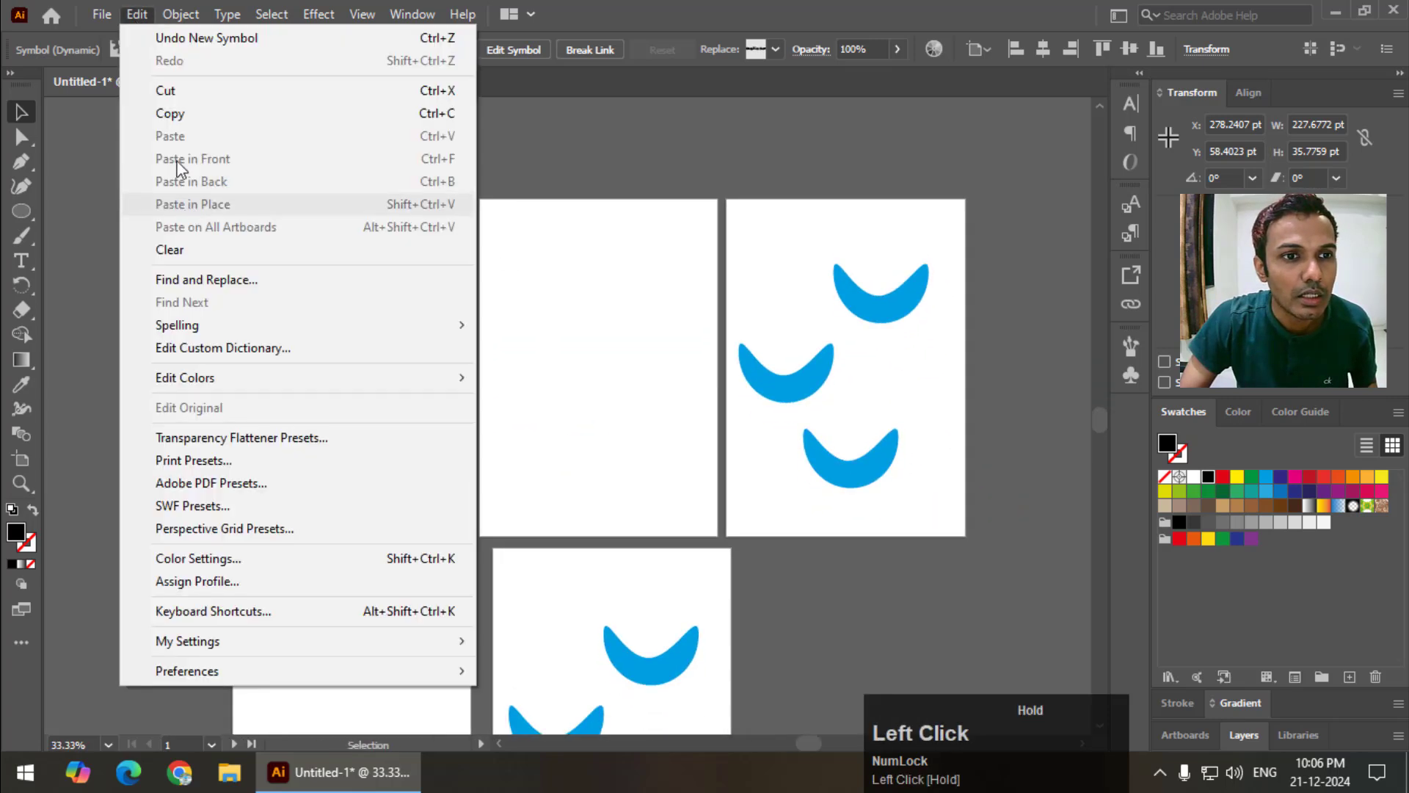
pyautogui.click(177, 94)
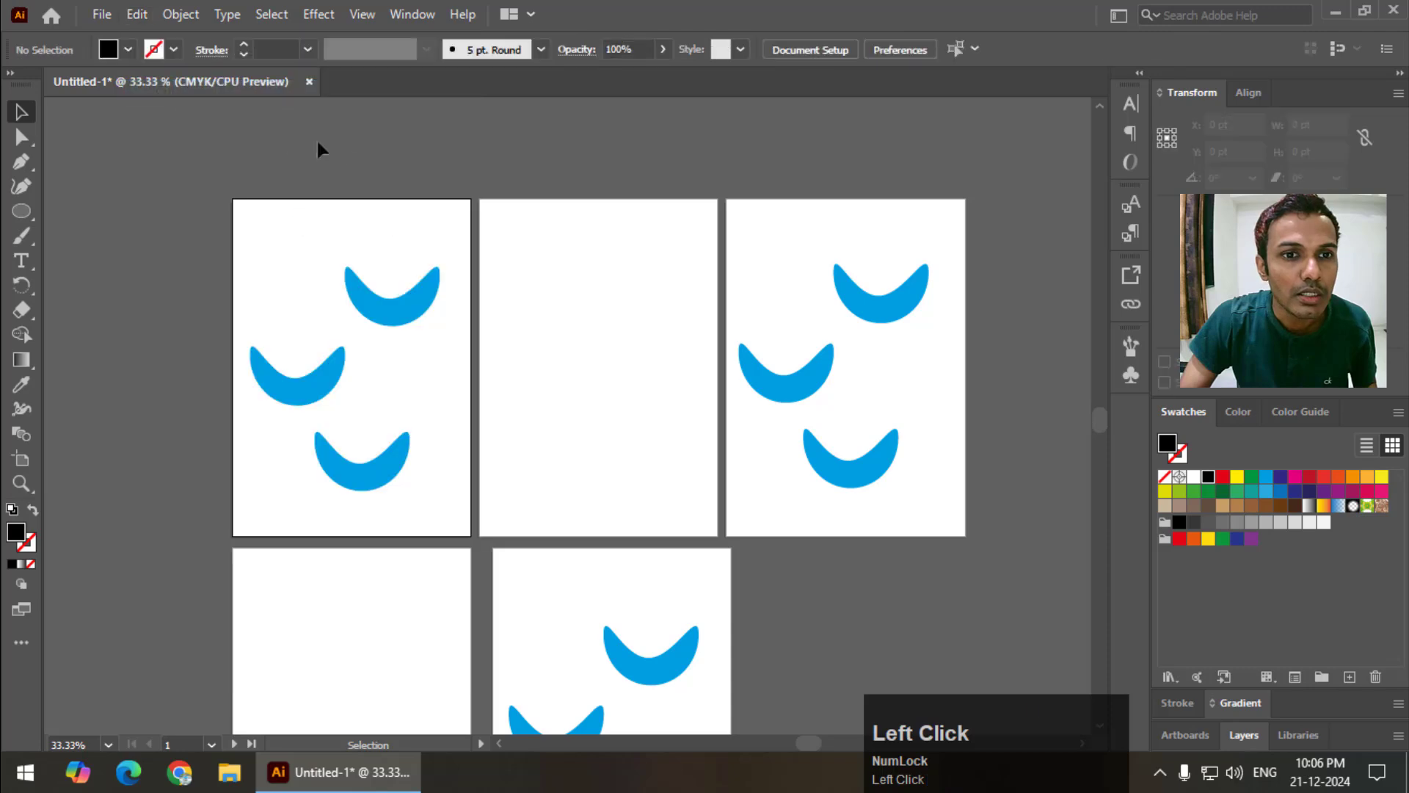
pyautogui.click(143, 15)
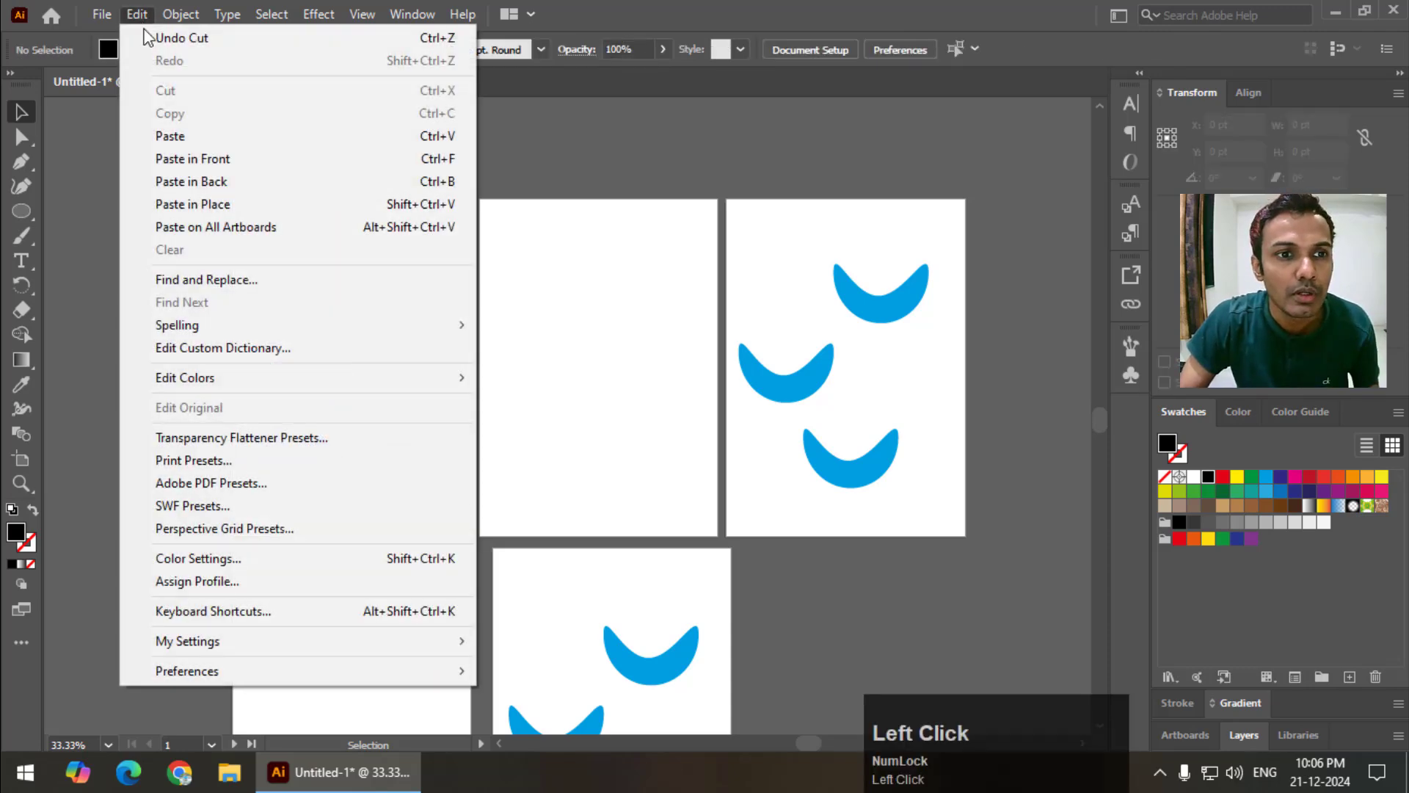
pyautogui.click(241, 234)
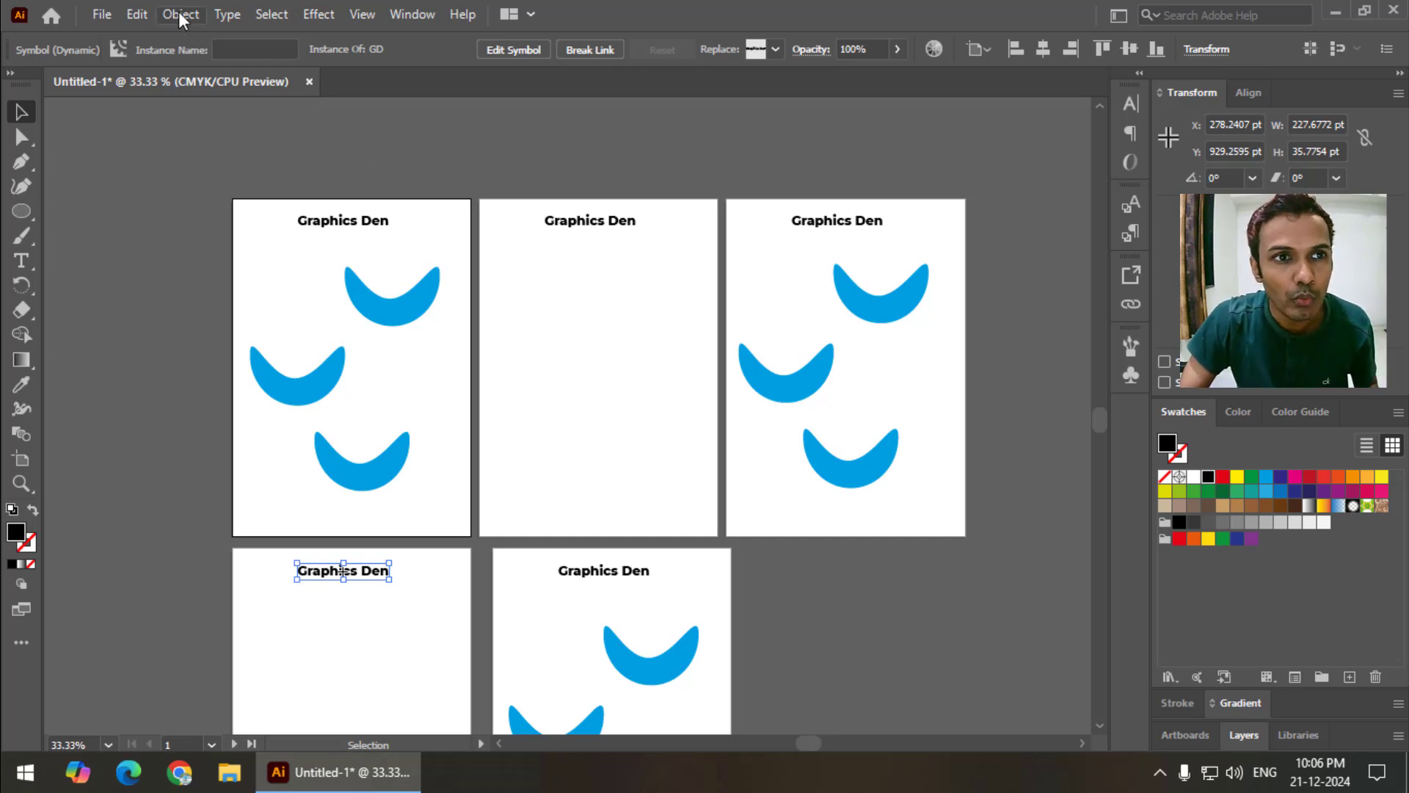
pyautogui.click(144, 13)
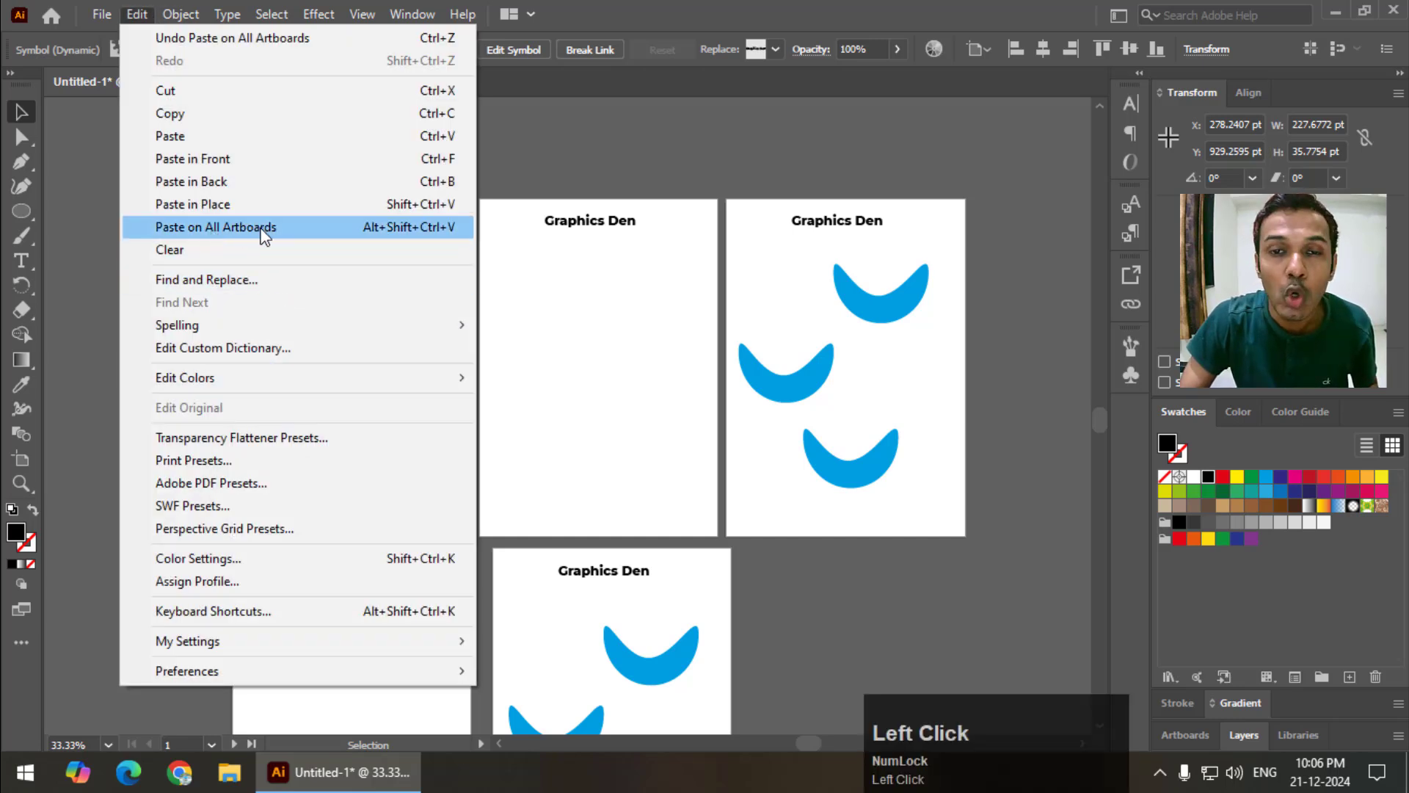
pyautogui.click(704, 204)
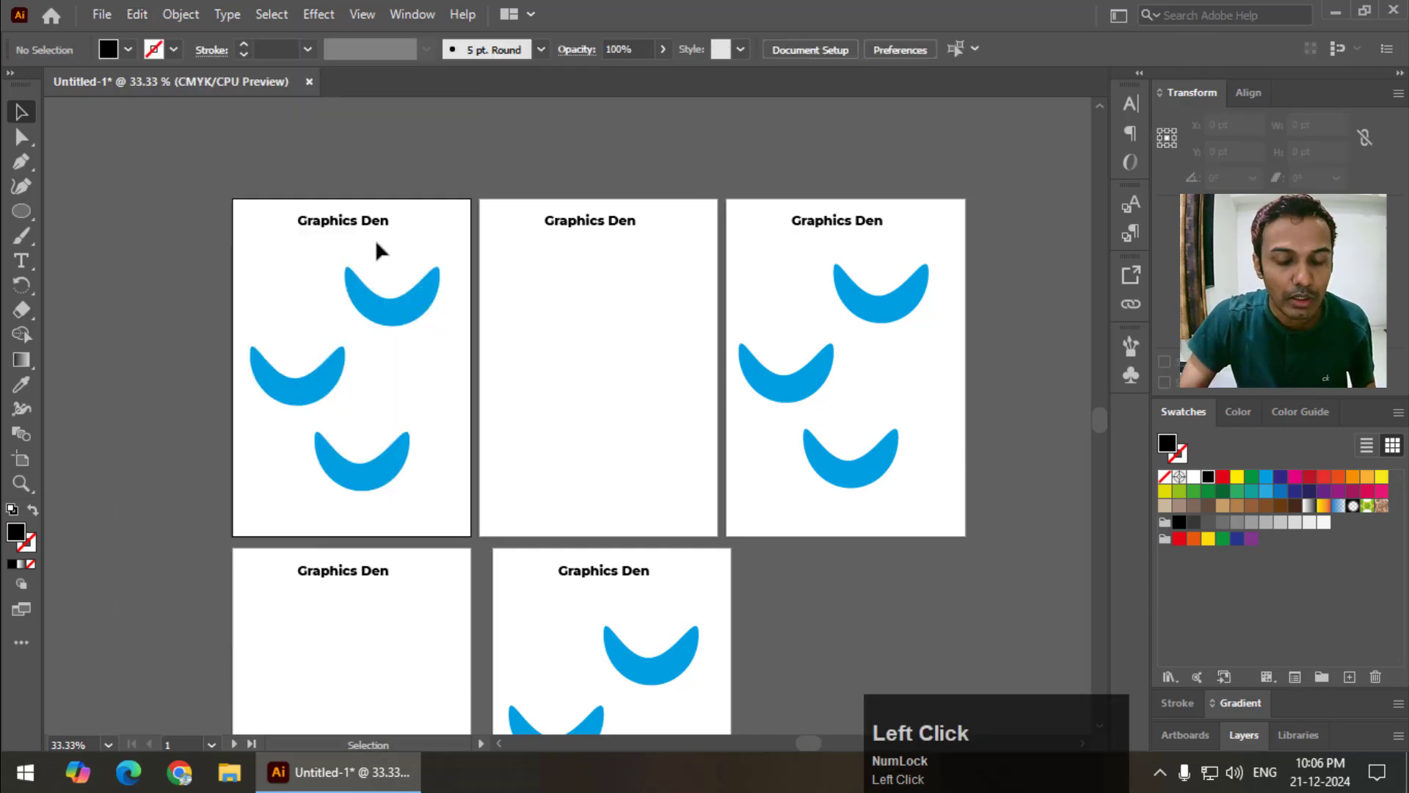
# Open the GD symbol for editing from its instance on the artboard below Artboard 1 and extend its text to "Graphics Den Studios".
pyautogui.hotkey('ctrl', '=')
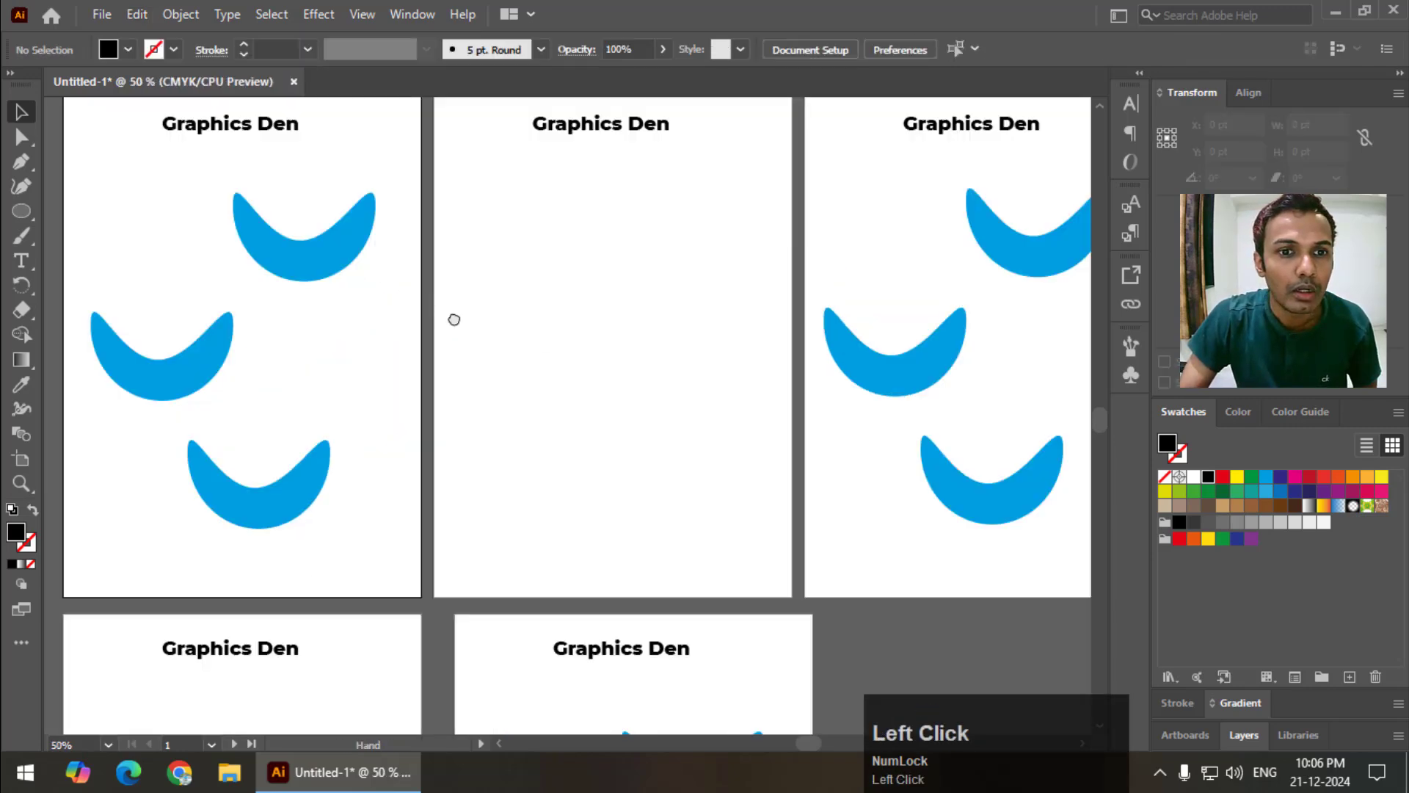
pyautogui.moveTo(452, 318); pyautogui.dragTo(595, 360)
pyautogui.click(554, 277)
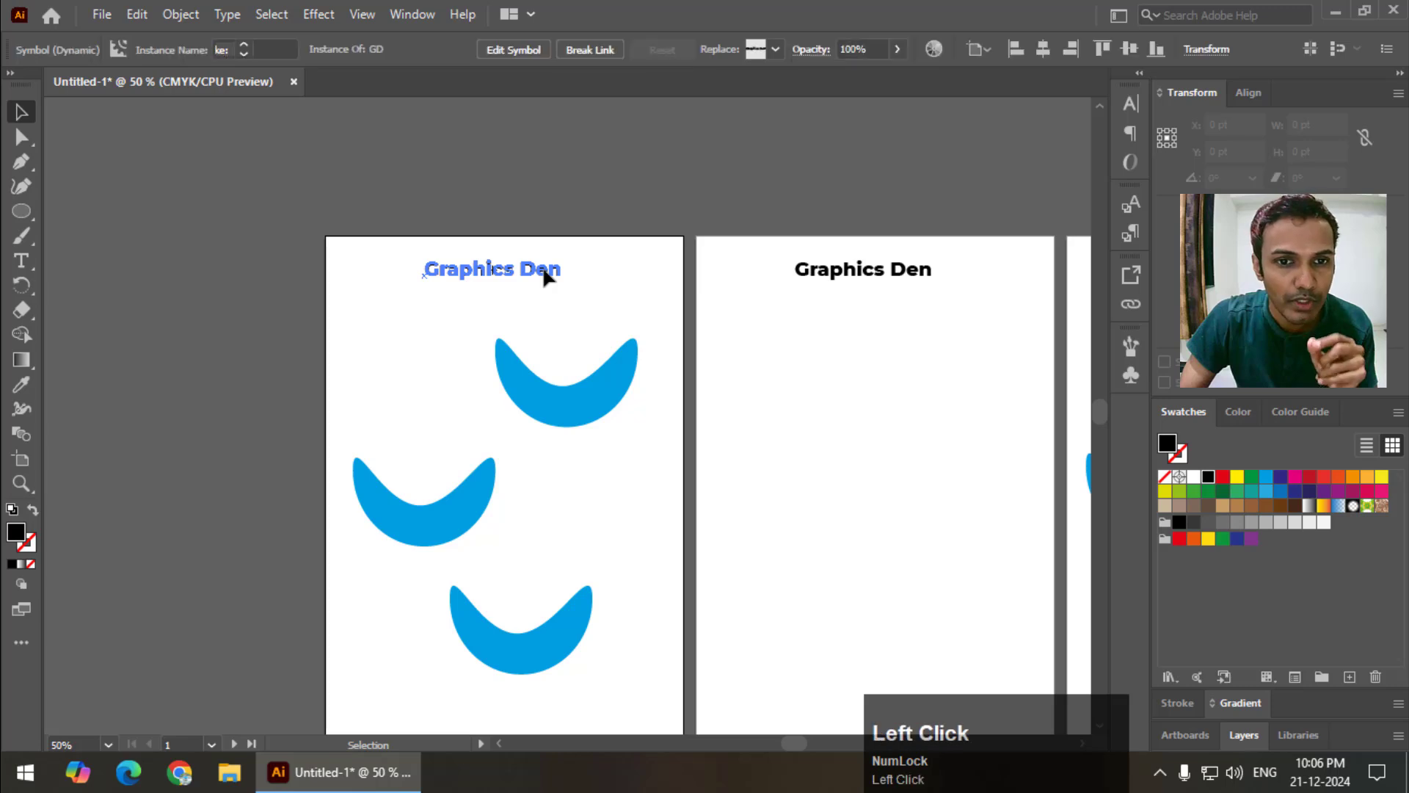
pyautogui.hotkey('ctrl', '=')
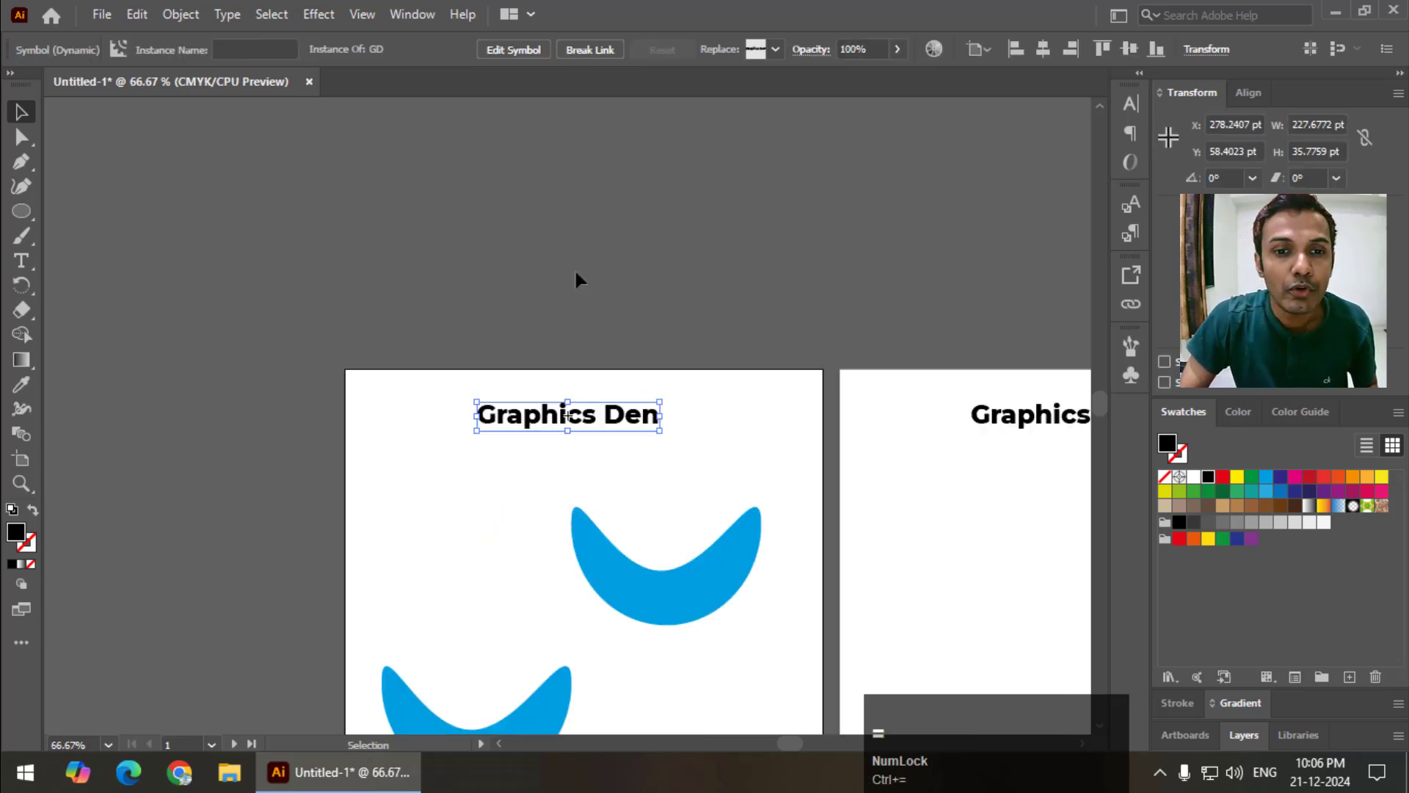
pyautogui.moveTo(727, 444); pyautogui.dragTo(620, 305)
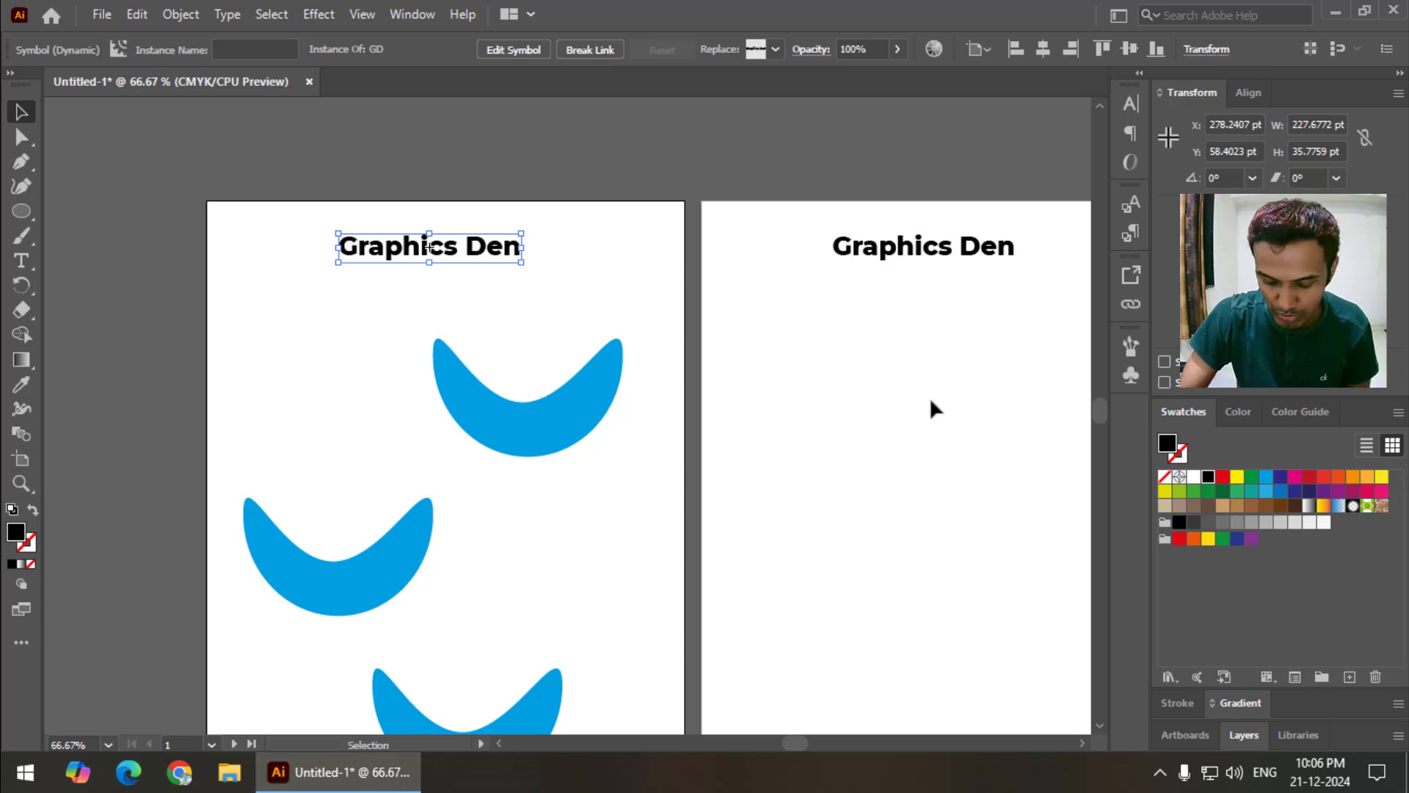
pyautogui.hotkey('ctrl', '-')
pyautogui.moveTo(920, 481); pyautogui.dragTo(663, 257)
pyautogui.moveTo(790, 437); pyautogui.dragTo(789, 343)
pyautogui.click(358, 626)
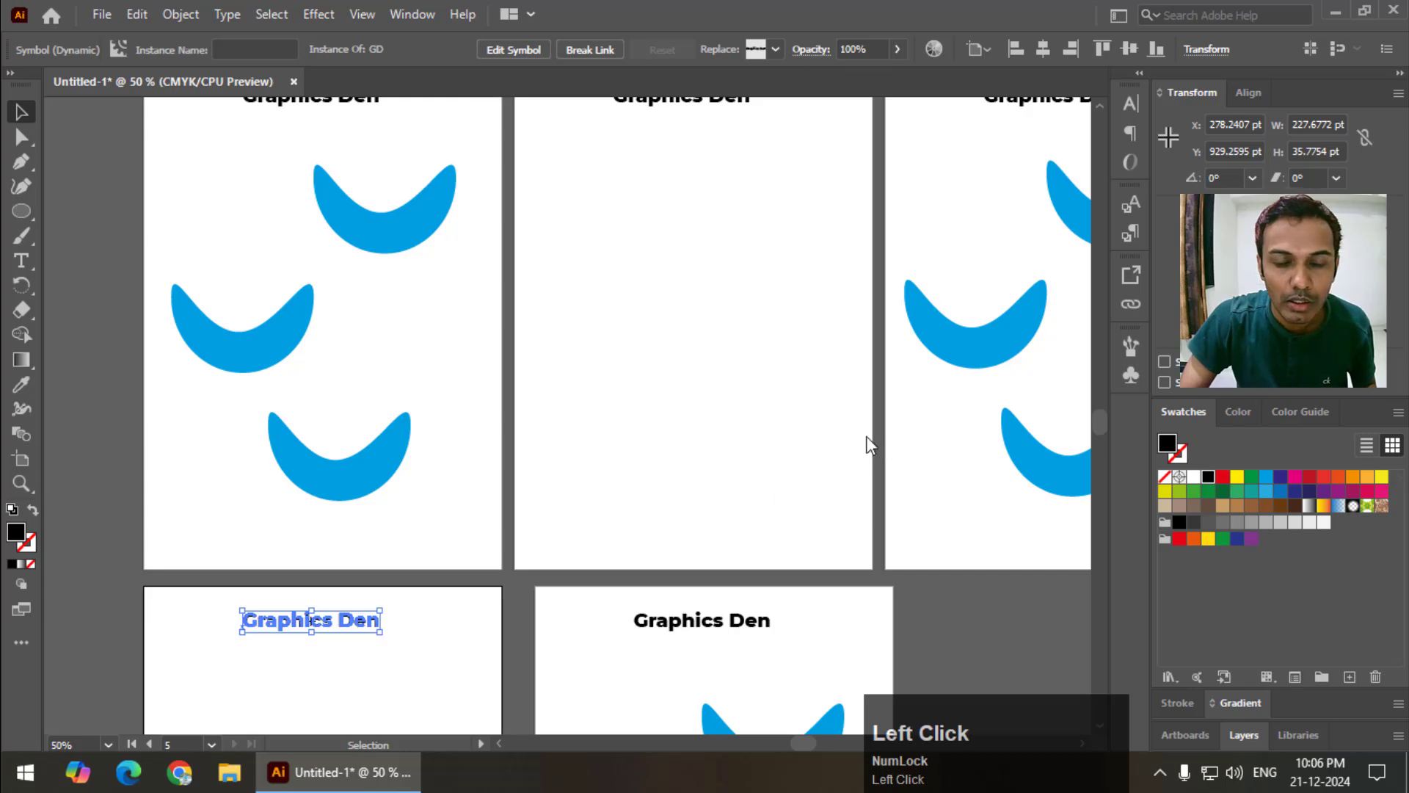
pyautogui.click(809, 417)
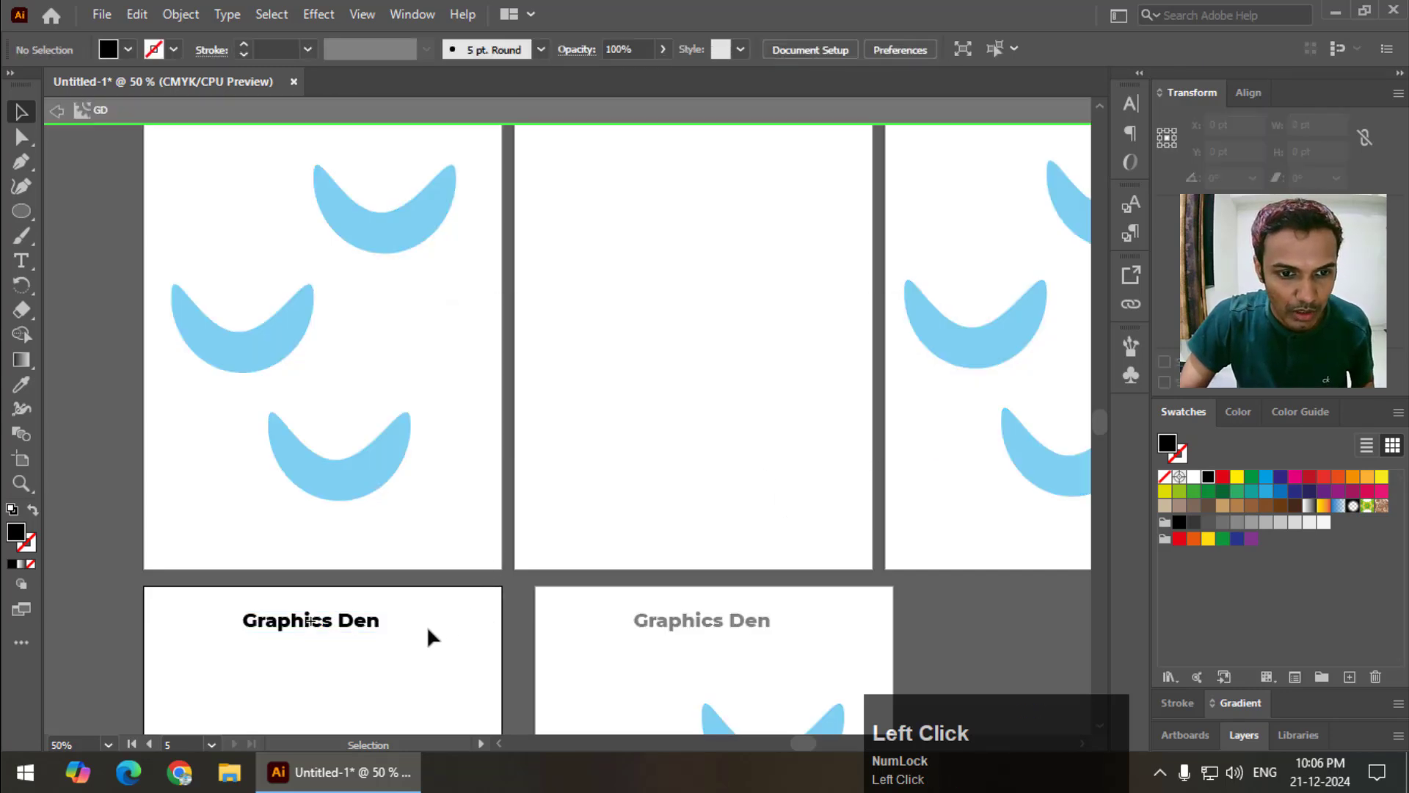
pyautogui.press('t')
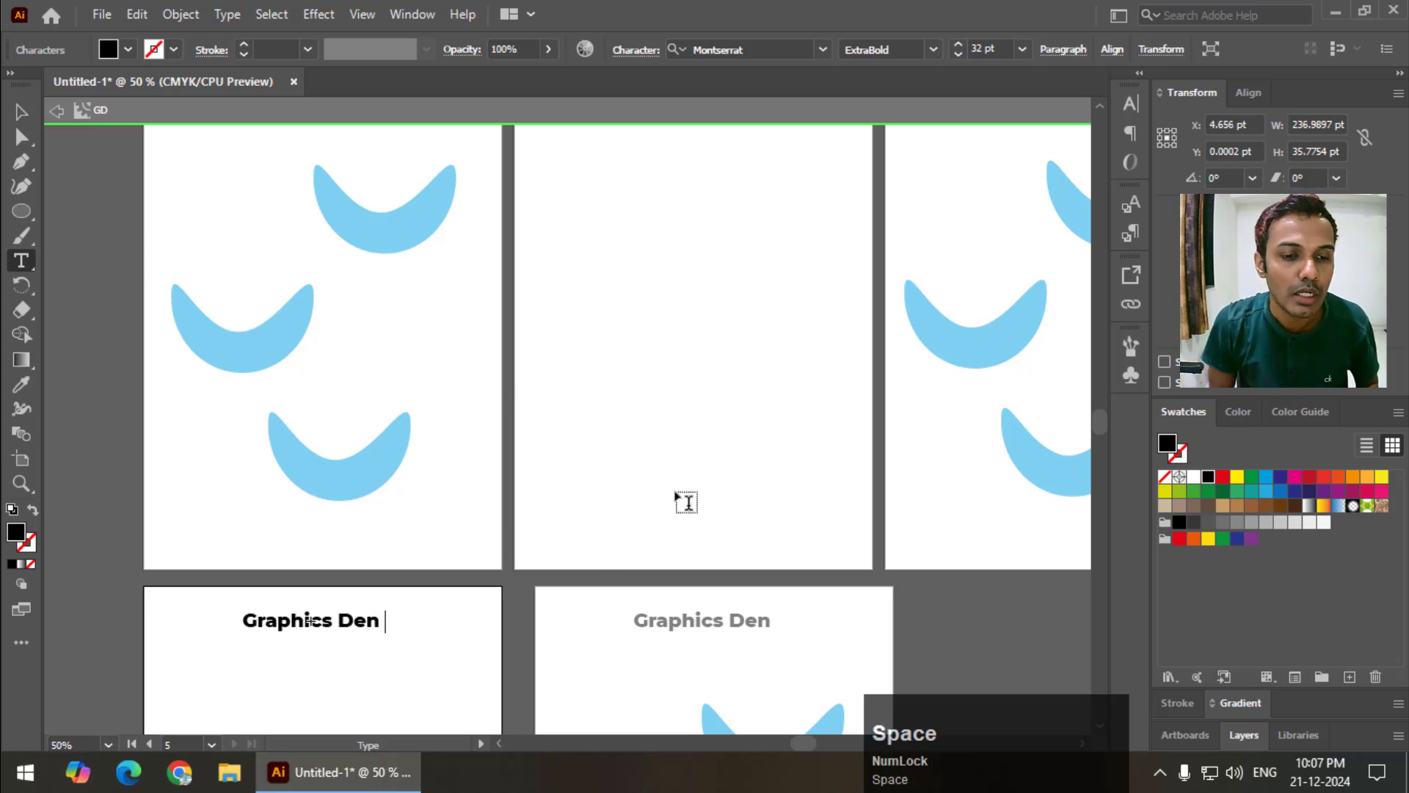
pyautogui.write('Studios')
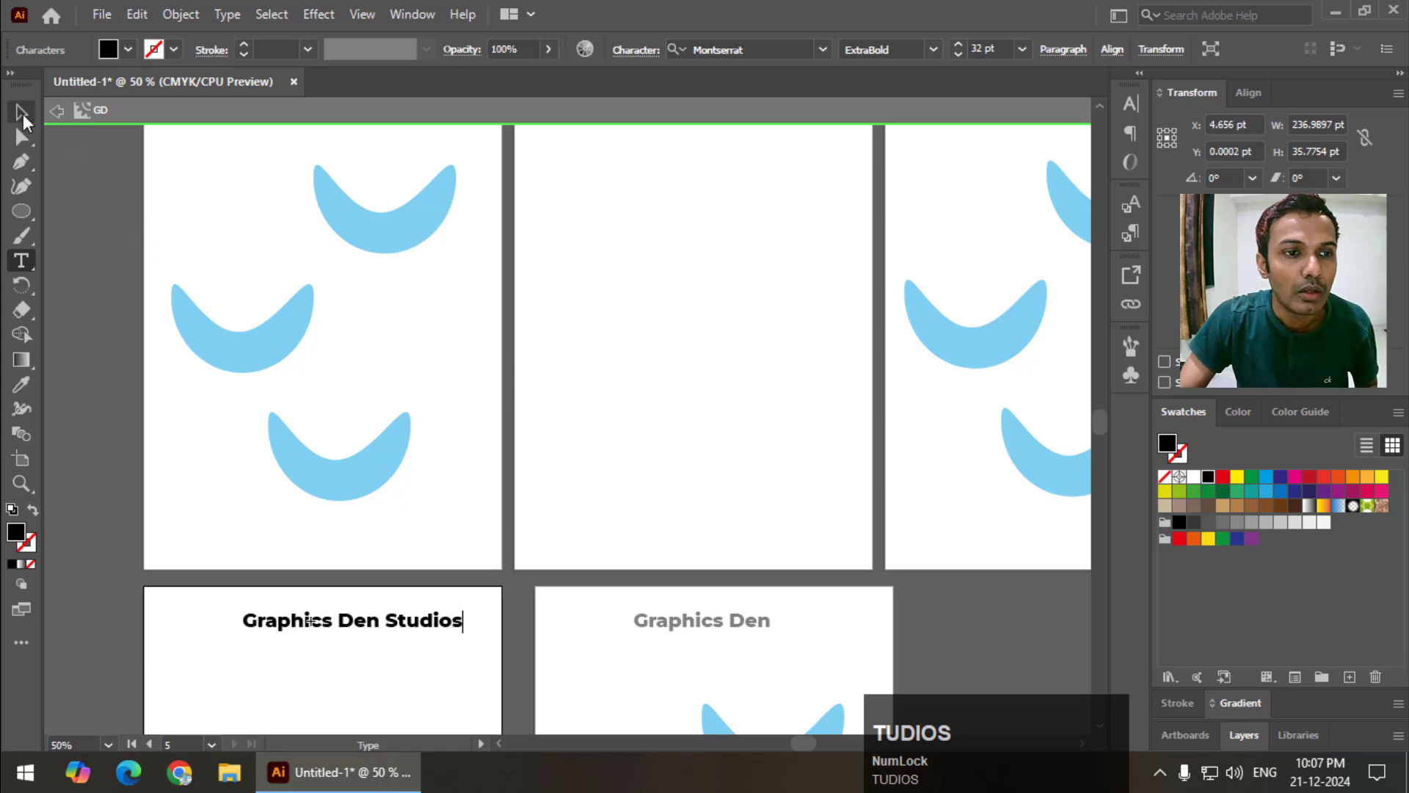
# Fill the "Graphics Den Studios" text with the orange-red swatch and exit symbol editing to update all instances.
pyautogui.click(22, 115)
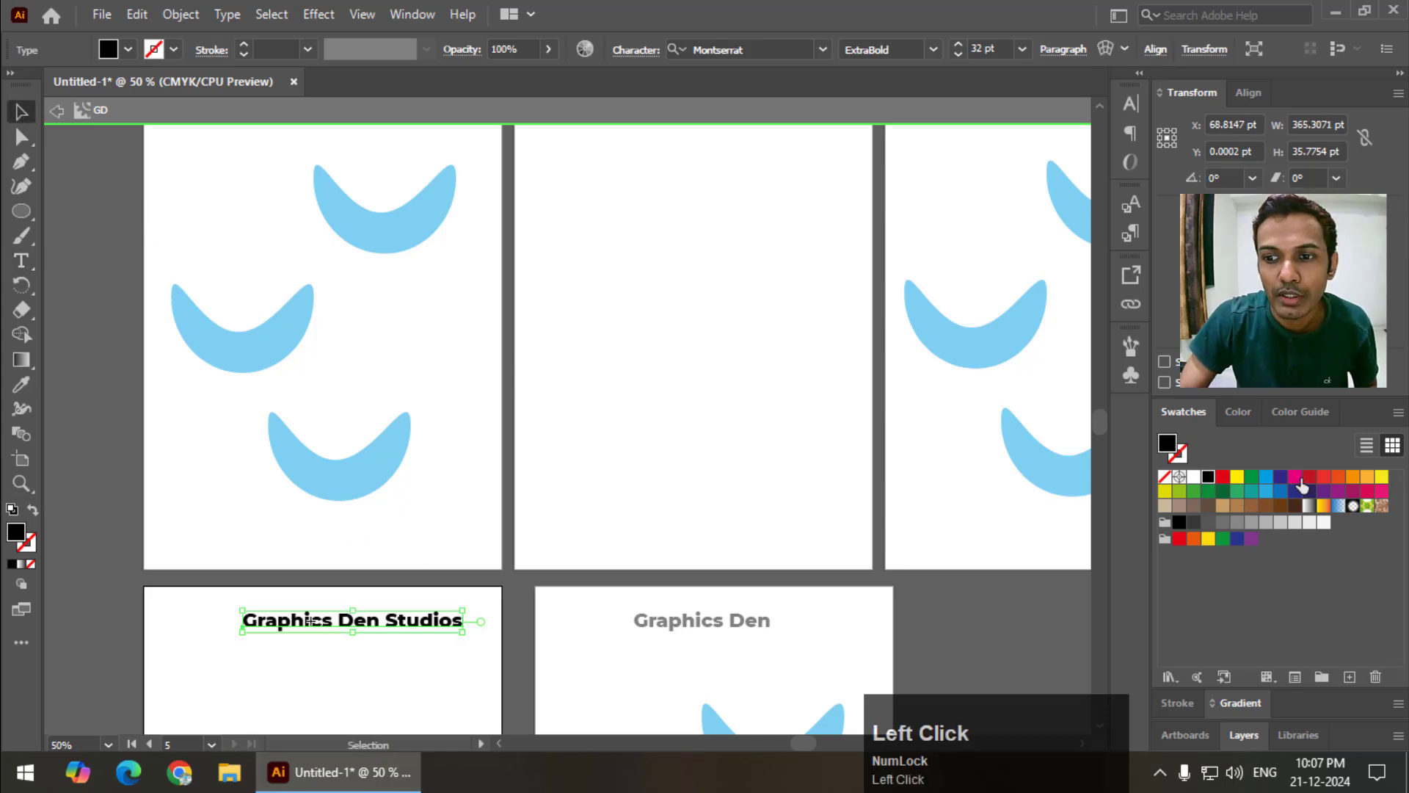
pyautogui.click(1338, 476)
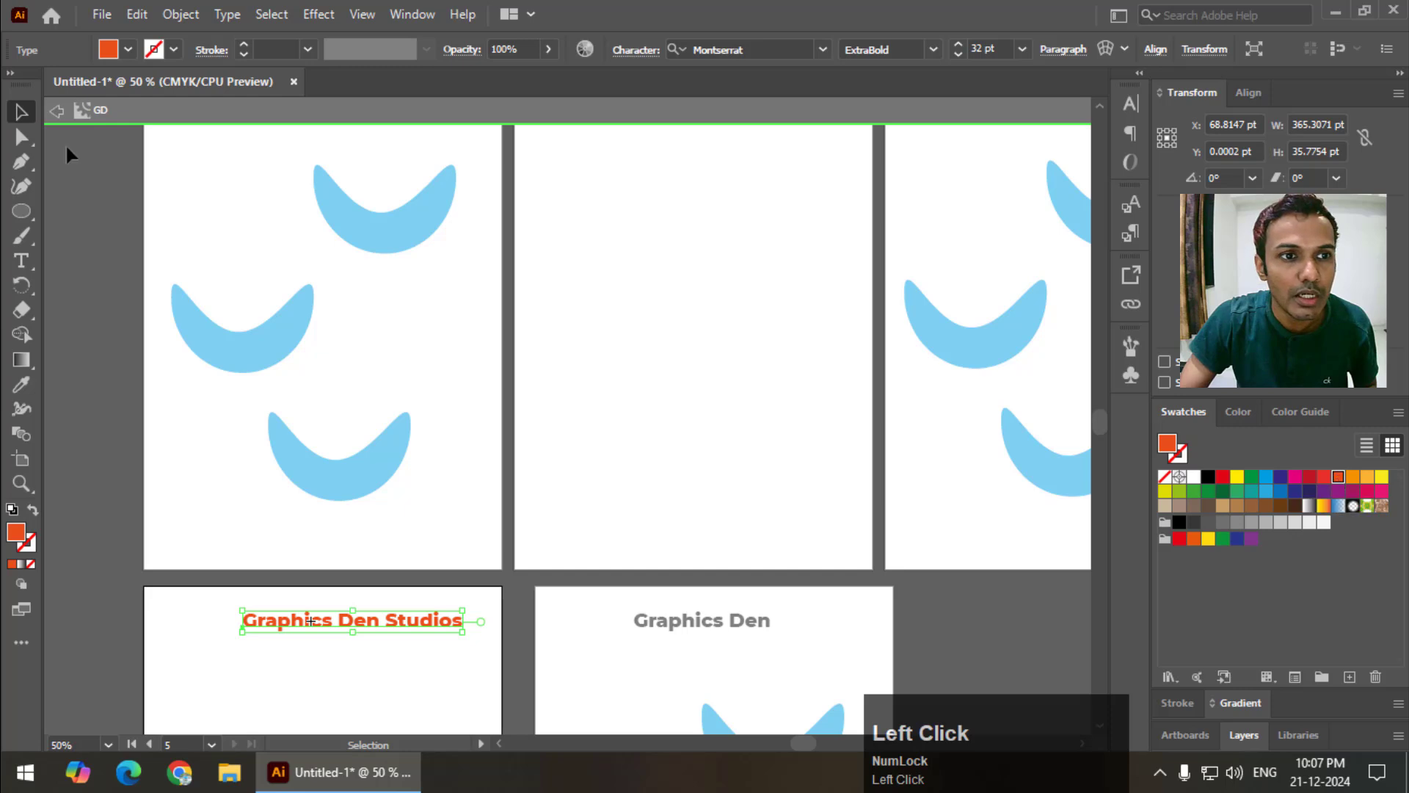
pyautogui.click(57, 110)
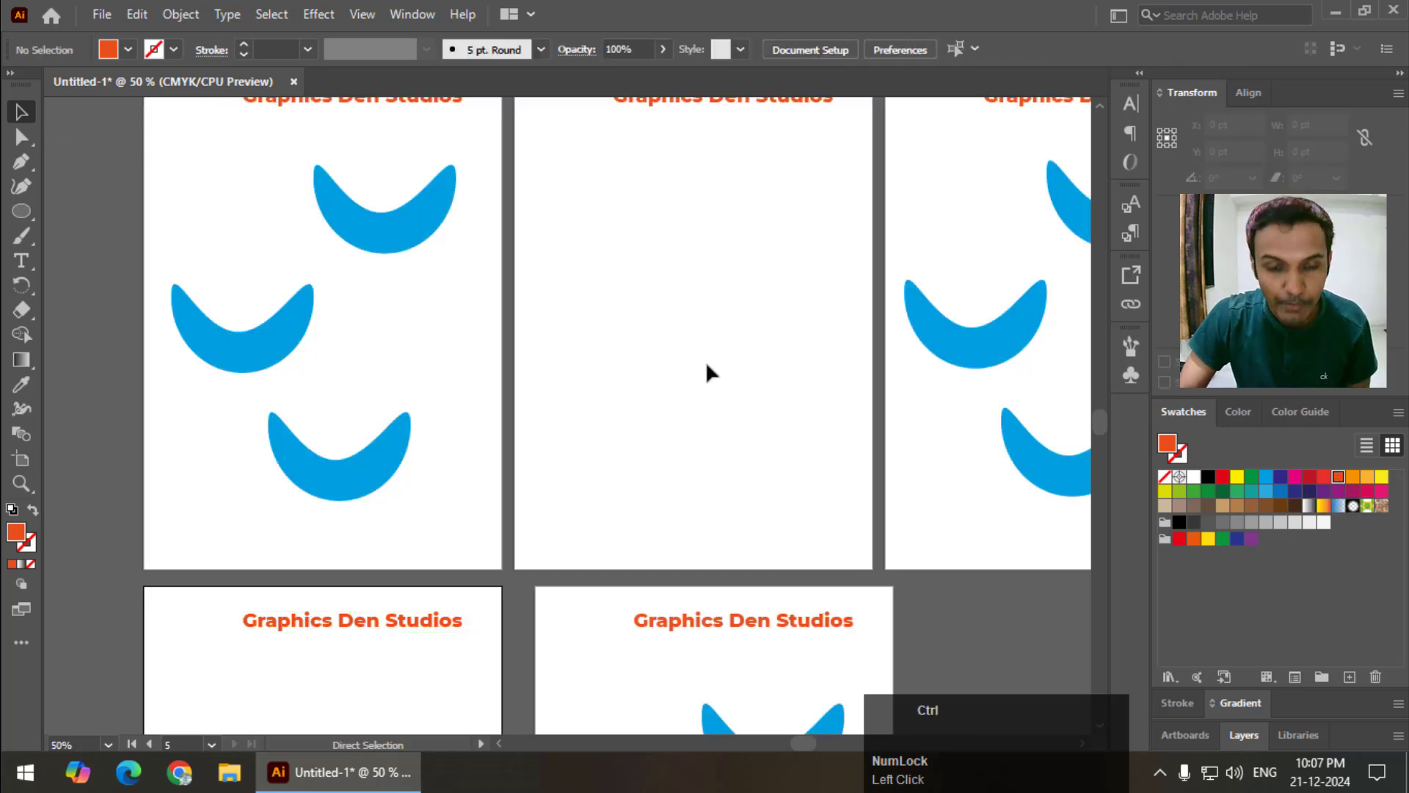
pyautogui.hotkey('ctrl', '-')
pyautogui.hotkey('ctrl', '-')
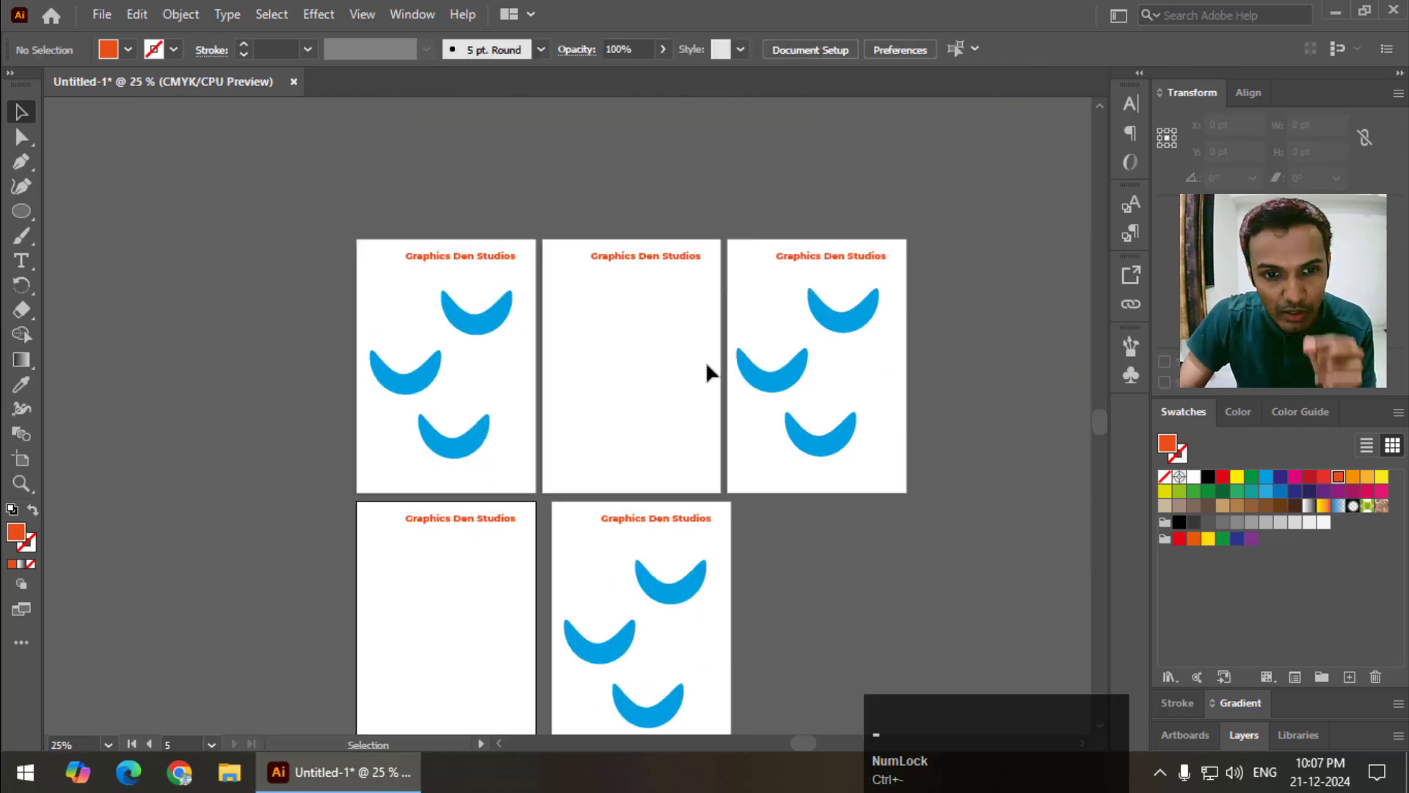